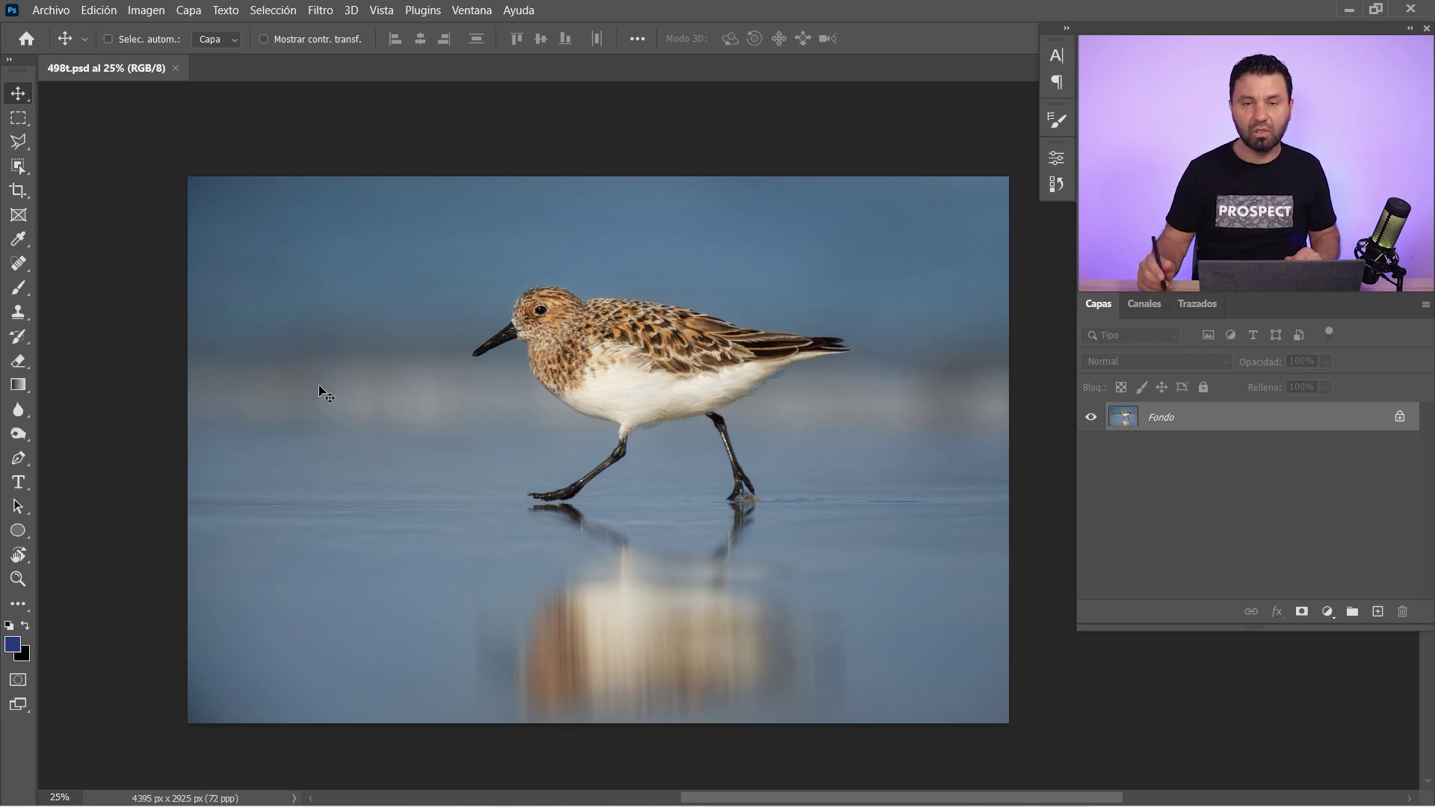
- Choose the Crop tool with a 16:9 aspect ratio
click(19, 190)
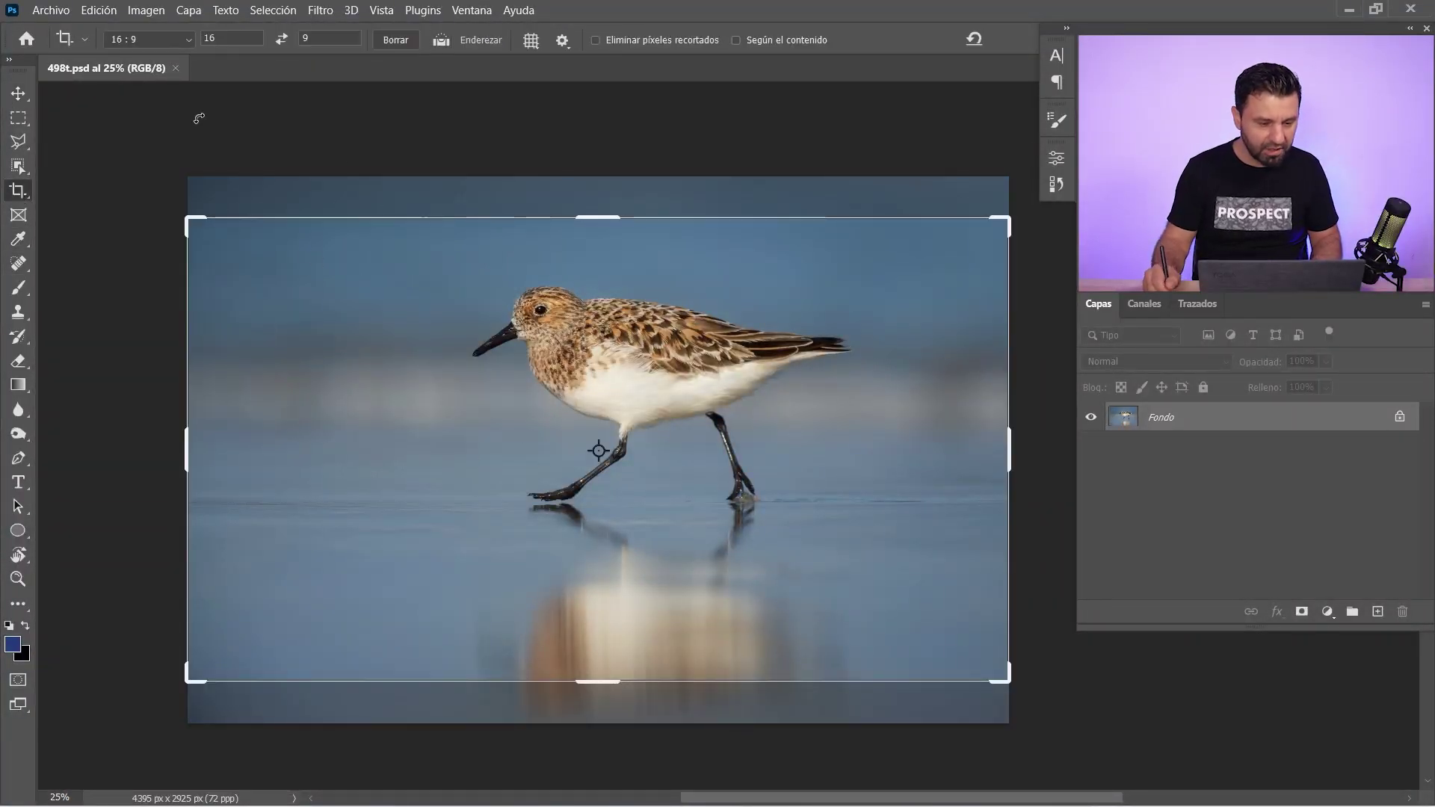
click(150, 39)
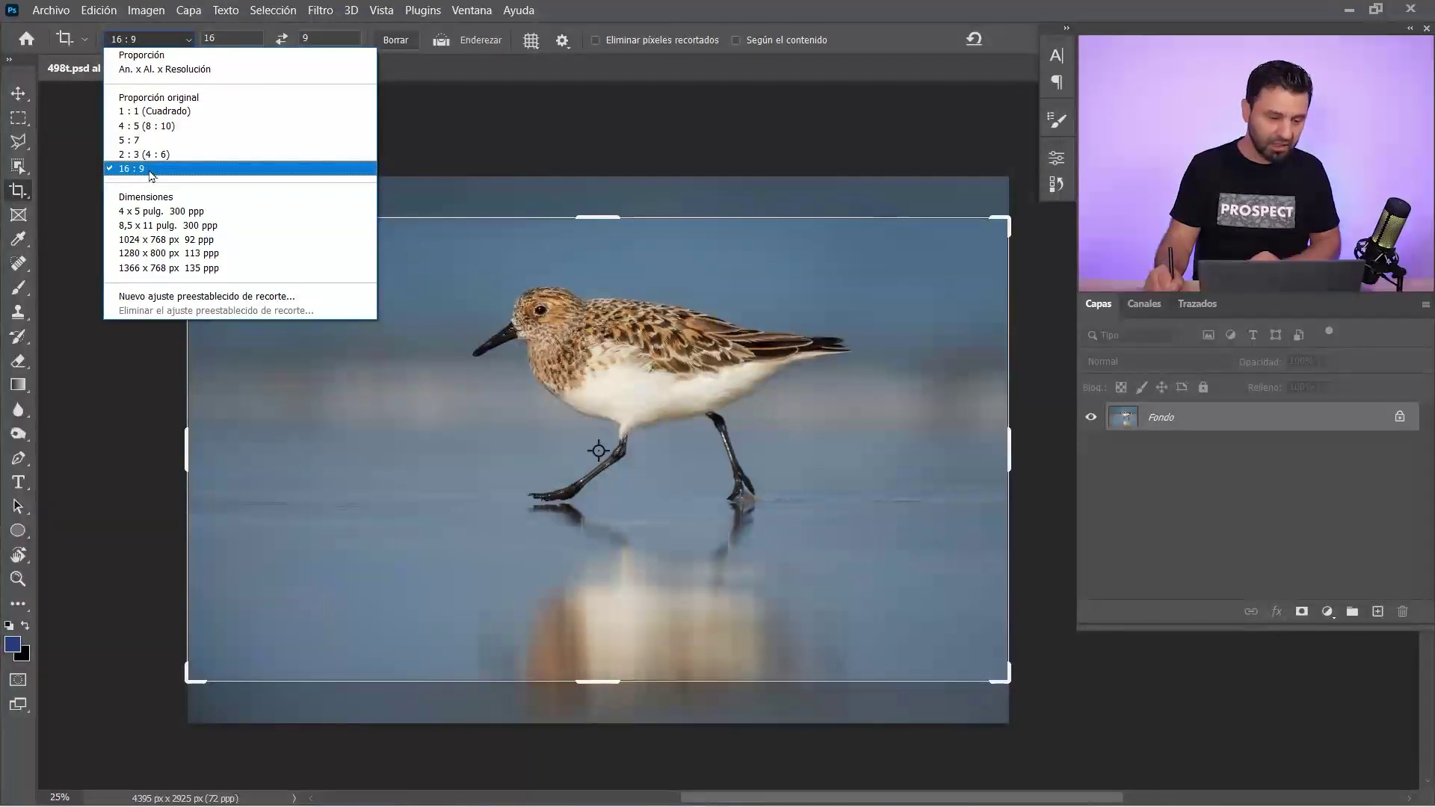
click(152, 171)
scroll(513, 445, down, 5)
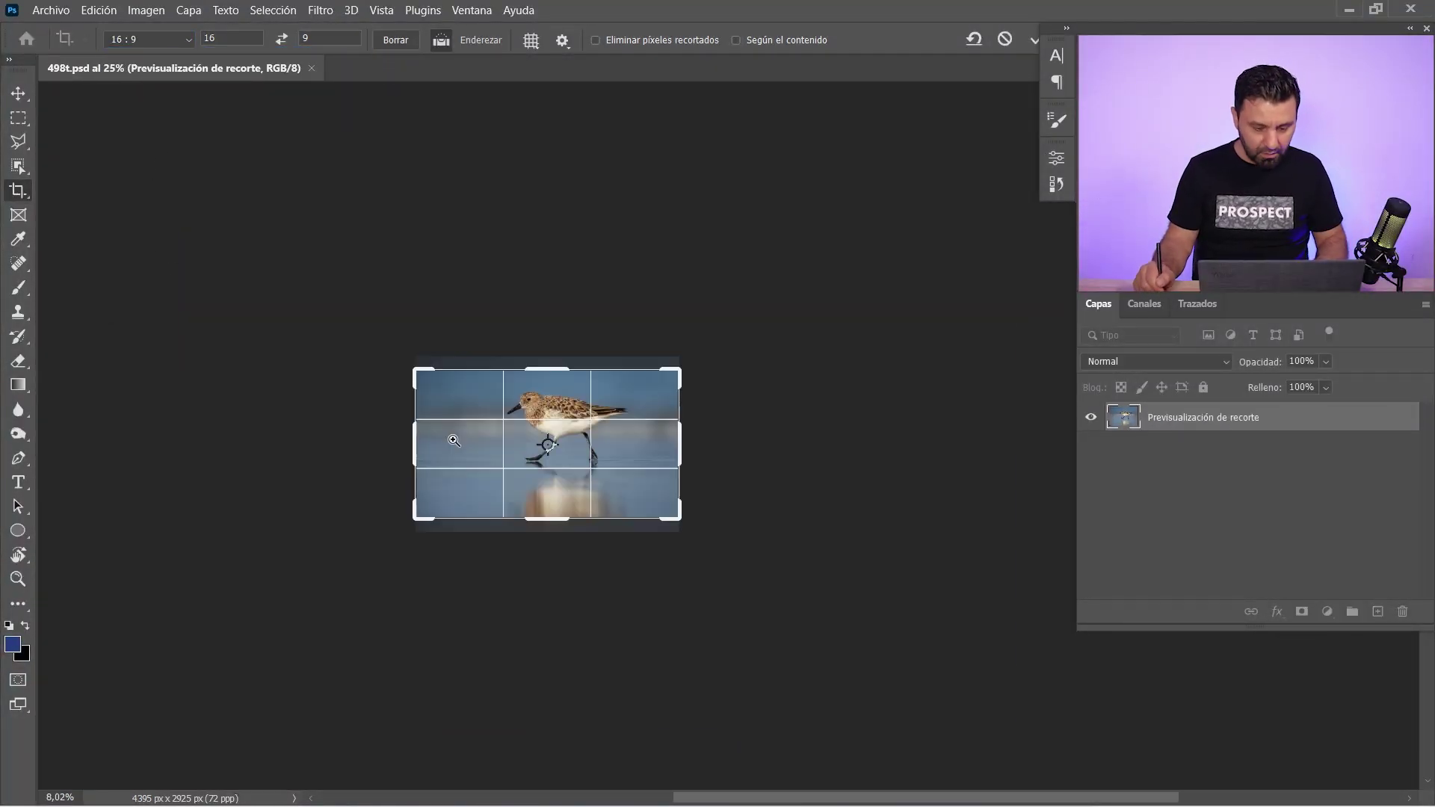
scroll(522, 370, left, 2)
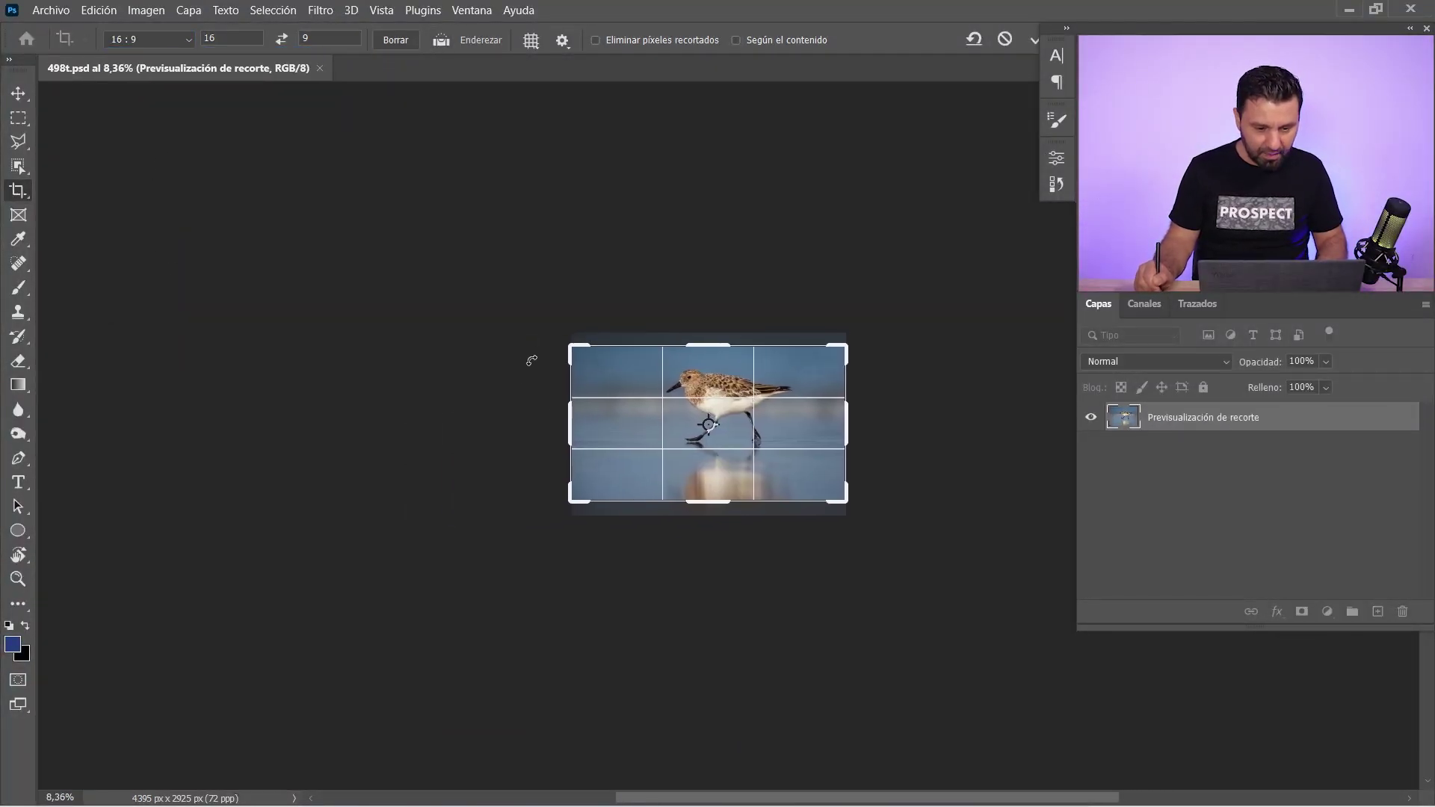
- Enlarge the 16:9 frame with the photo at lower right and commit the crop
drag(571, 347, 447, 281)
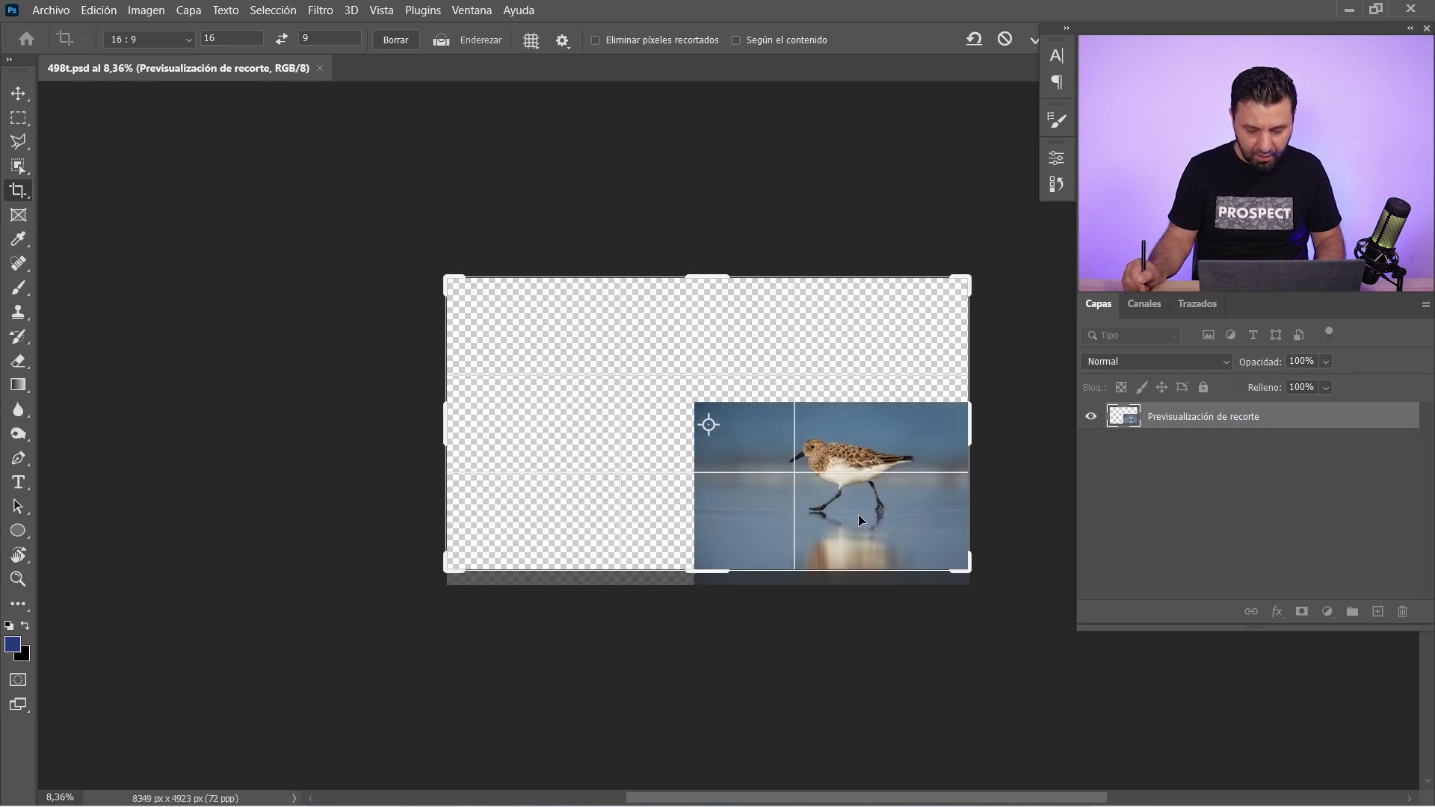
drag(858, 514, 824, 498)
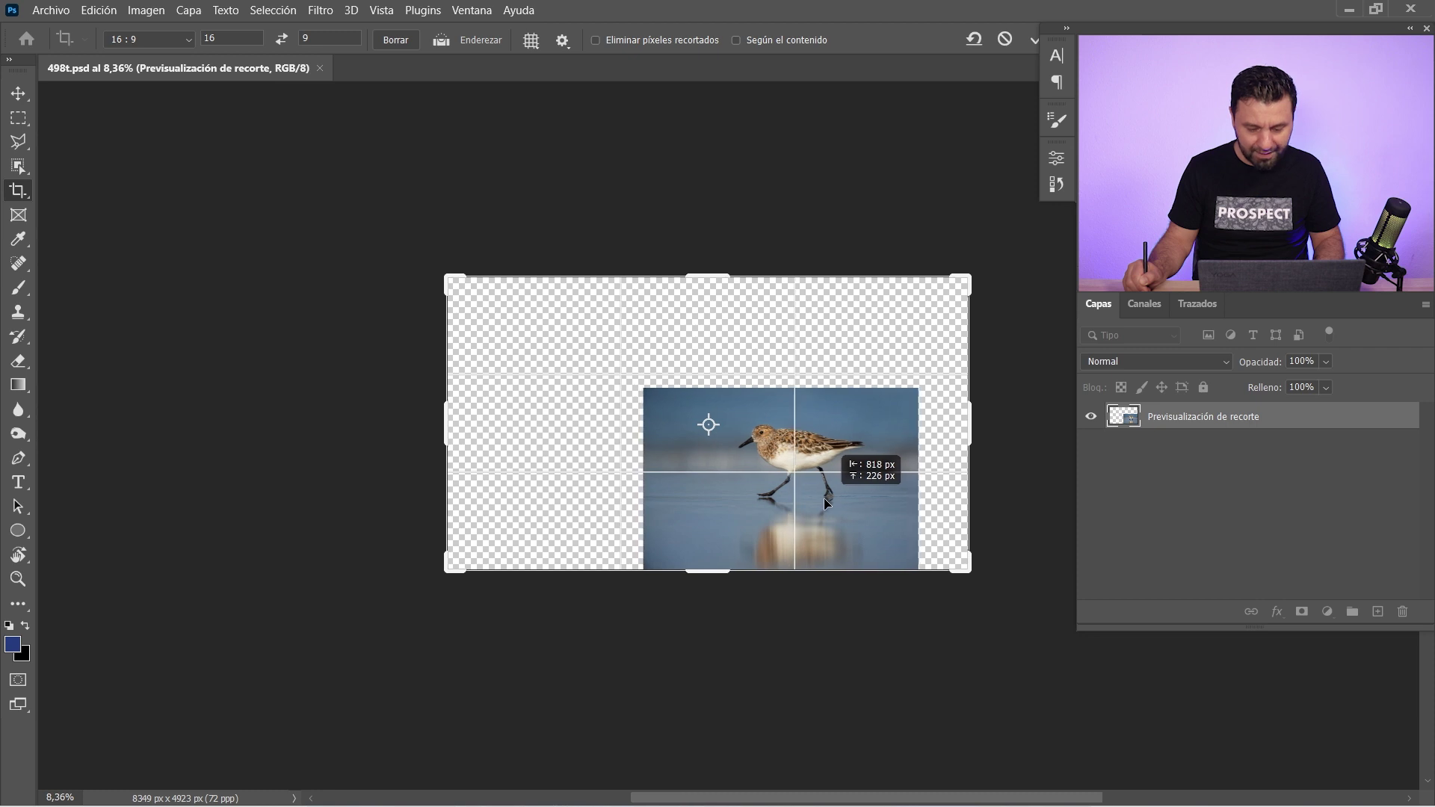
drag(824, 498, 824, 493)
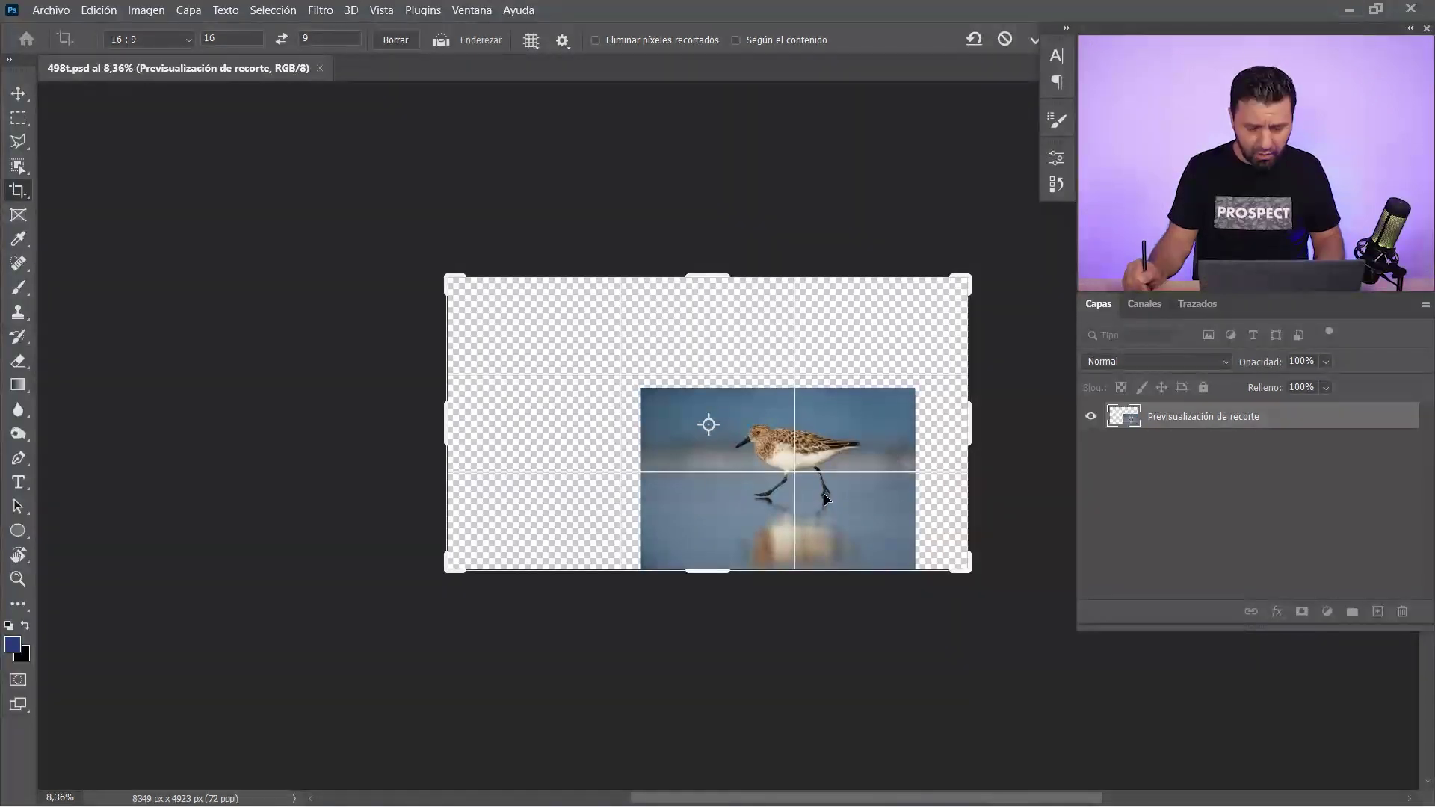
drag(714, 496, 815, 480)
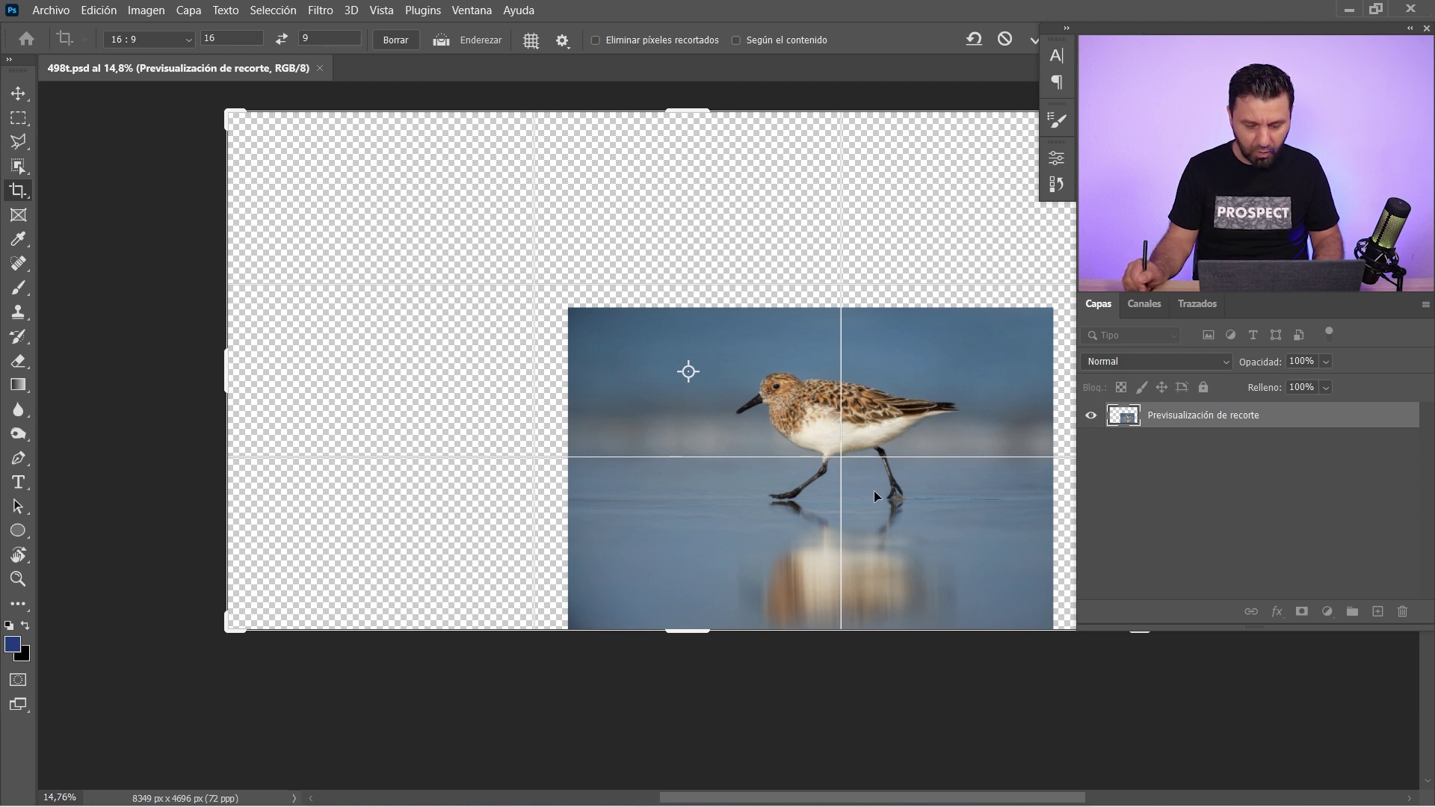
drag(882, 516, 836, 519)
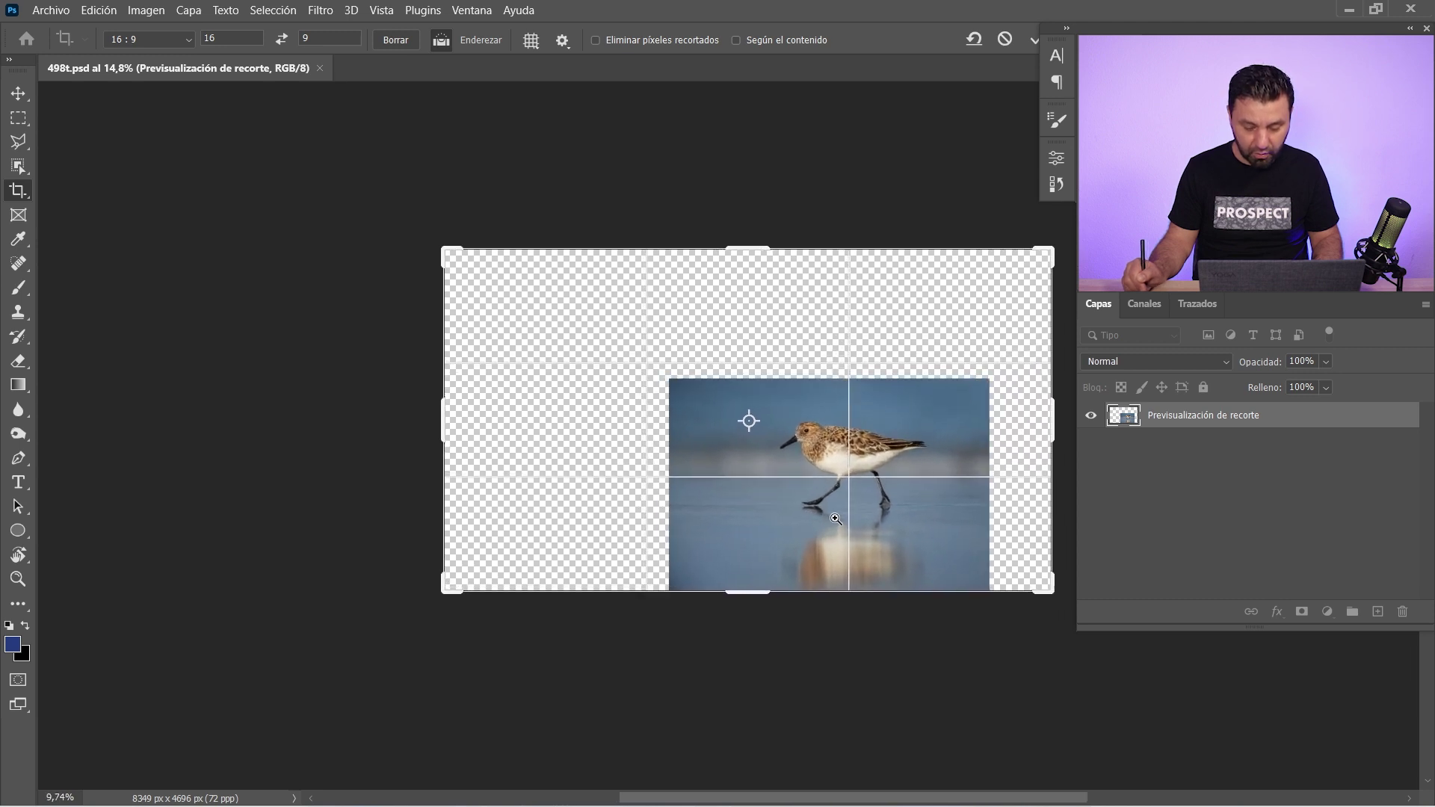
drag(1051, 250, 1007, 273)
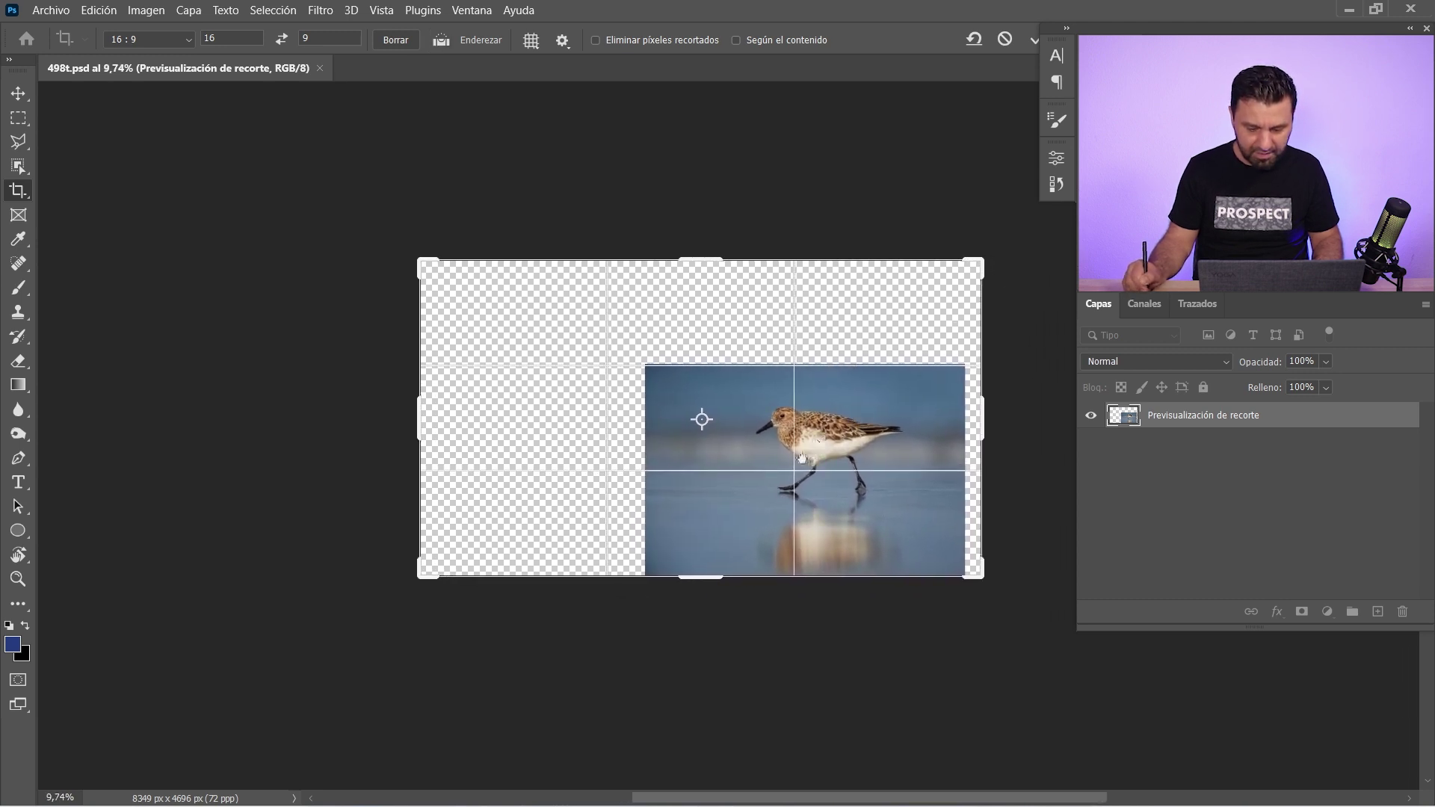
mouse_move(813, 461)
mouse_down()
mouse_move(792, 467)
mouse_move(612, 359)
mouse_up()
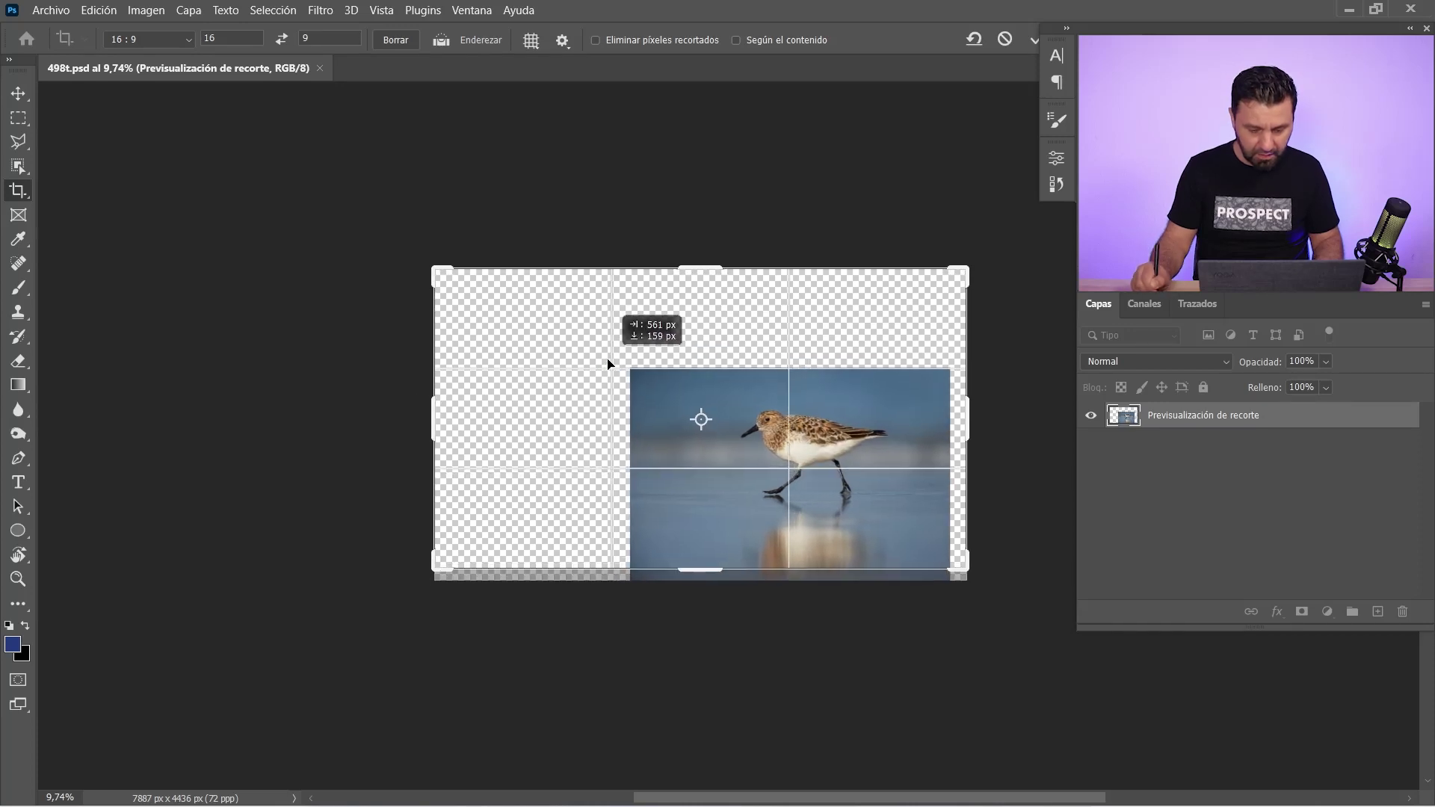
drag(612, 360, 601, 350)
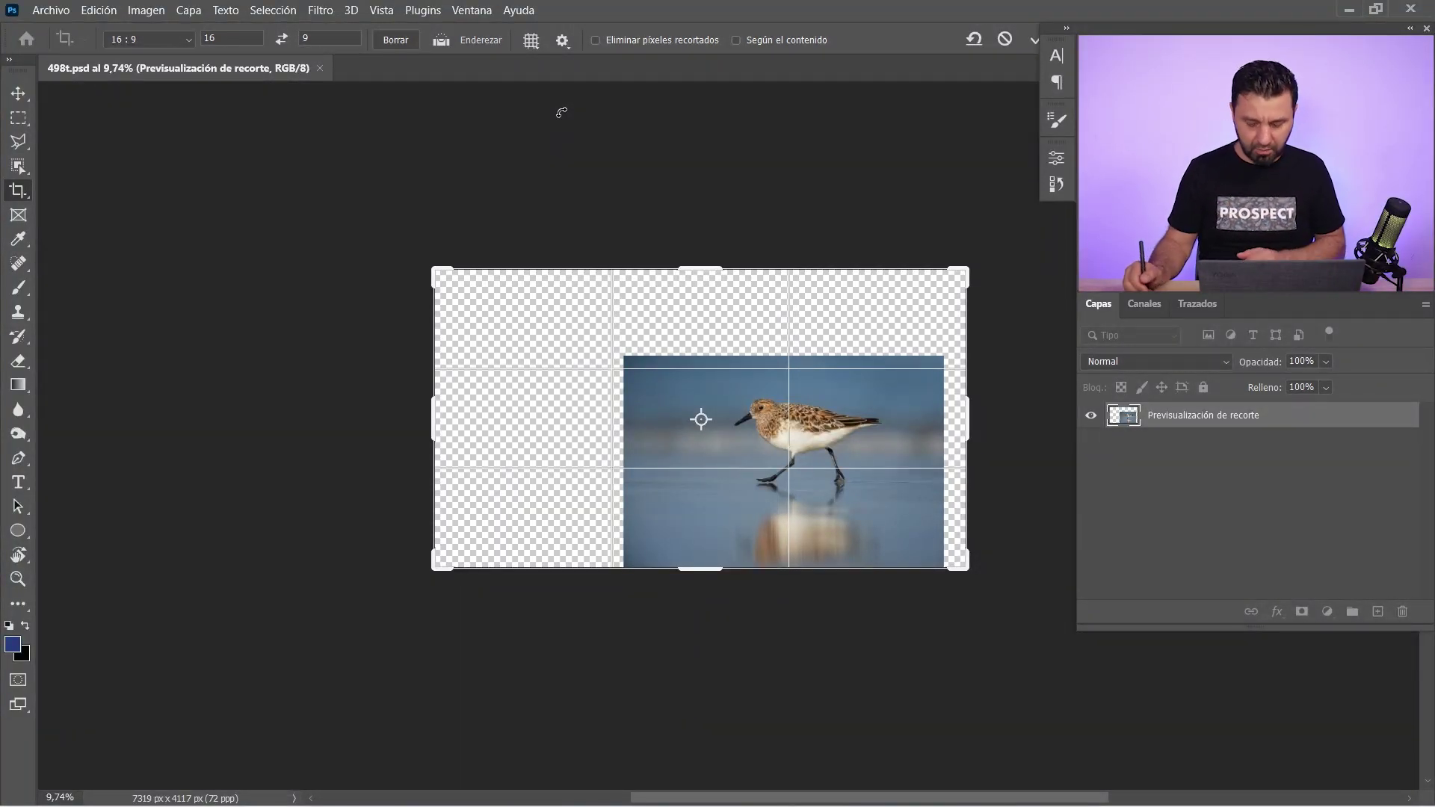
key(Return)
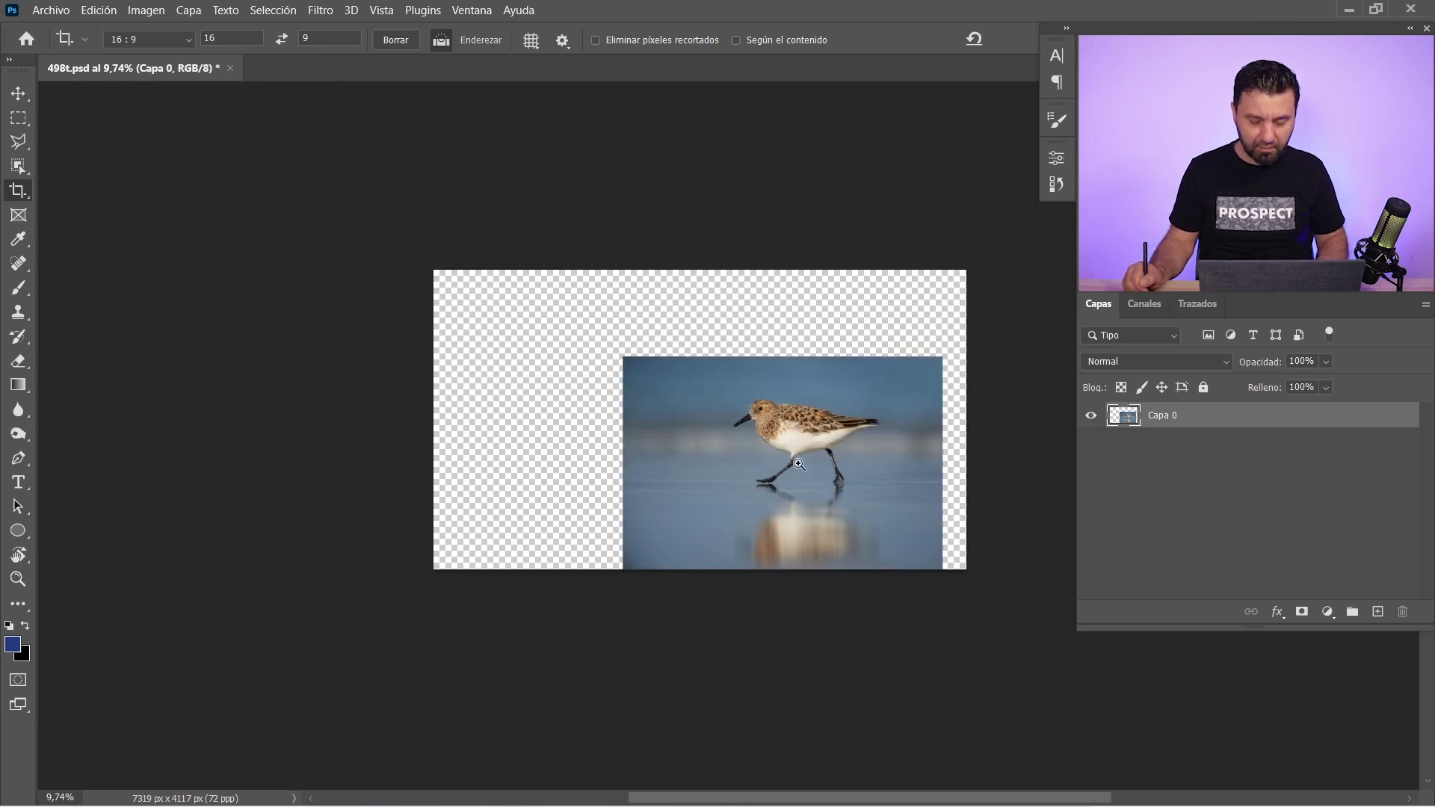
- Set subject detection to Cloud, select the sandpiper, and copy it
drag(799, 465, 727, 437)
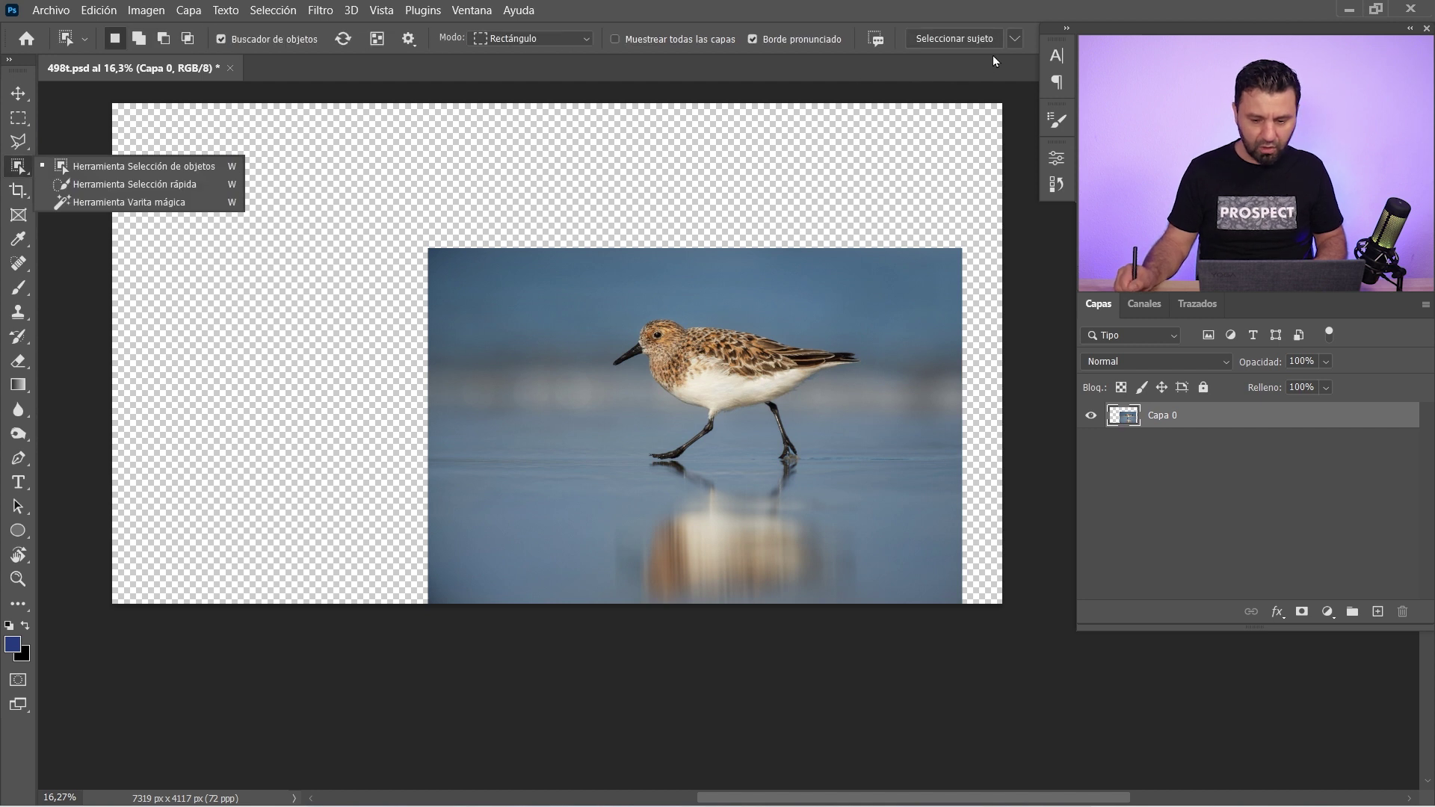
click(1015, 39)
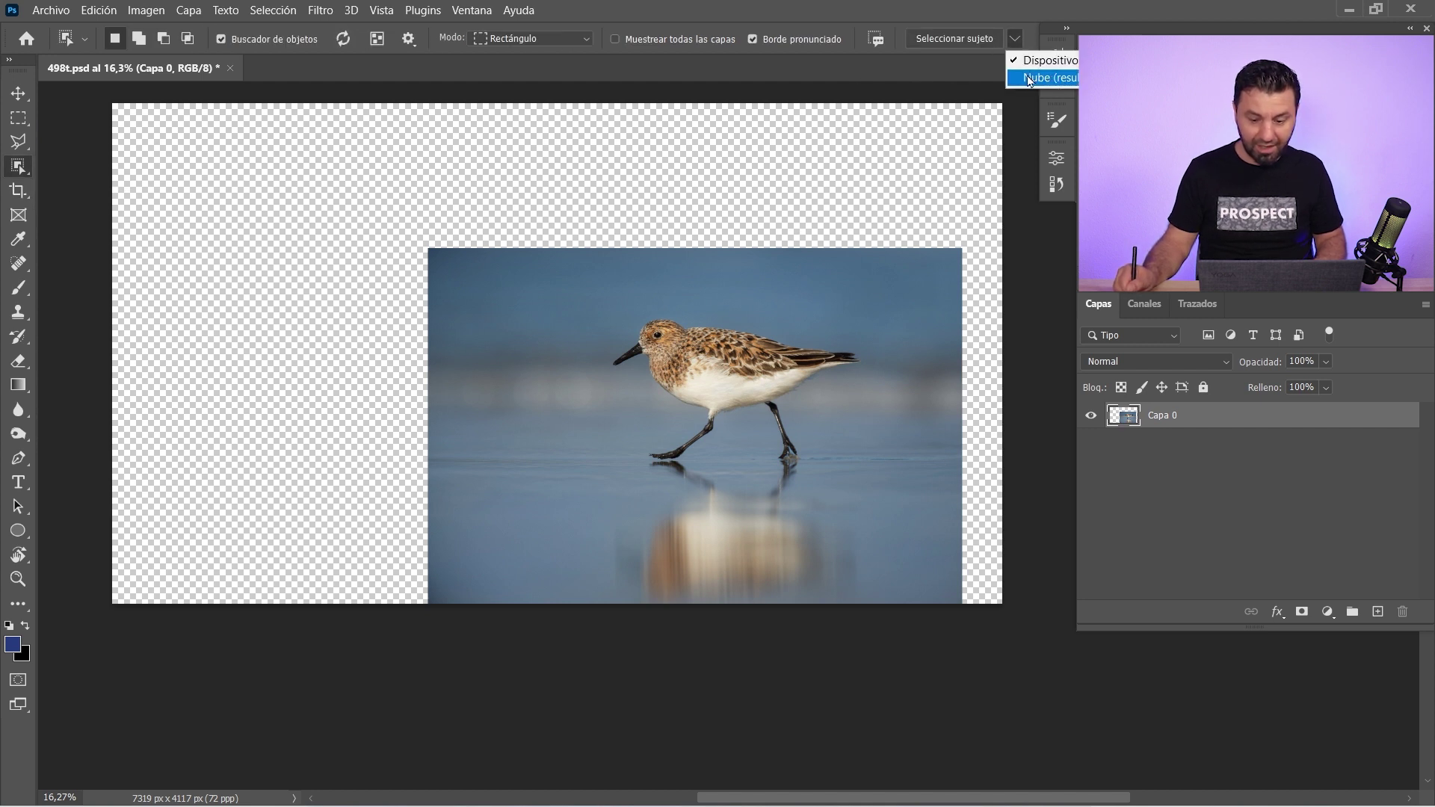
click(1030, 79)
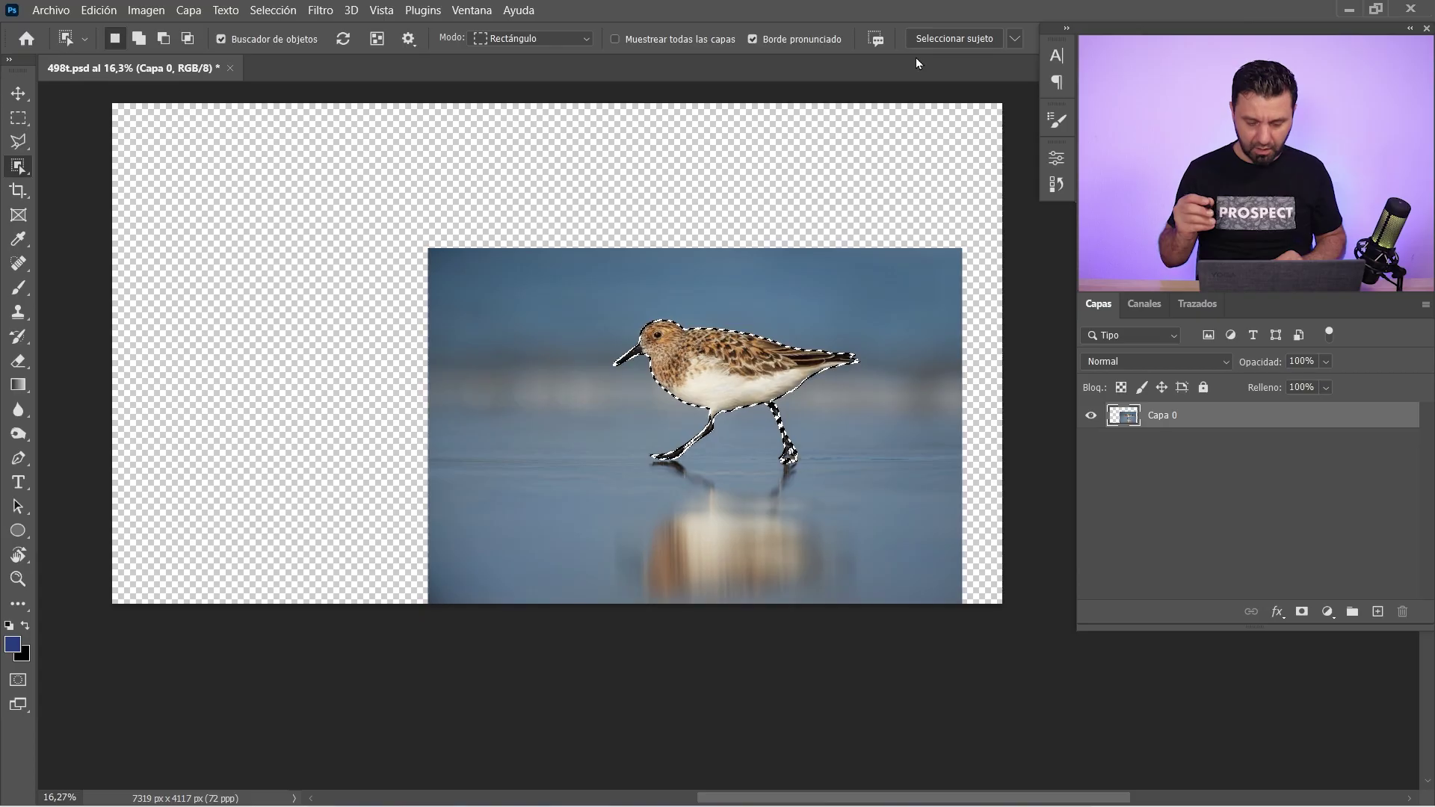
drag(707, 451, 779, 433)
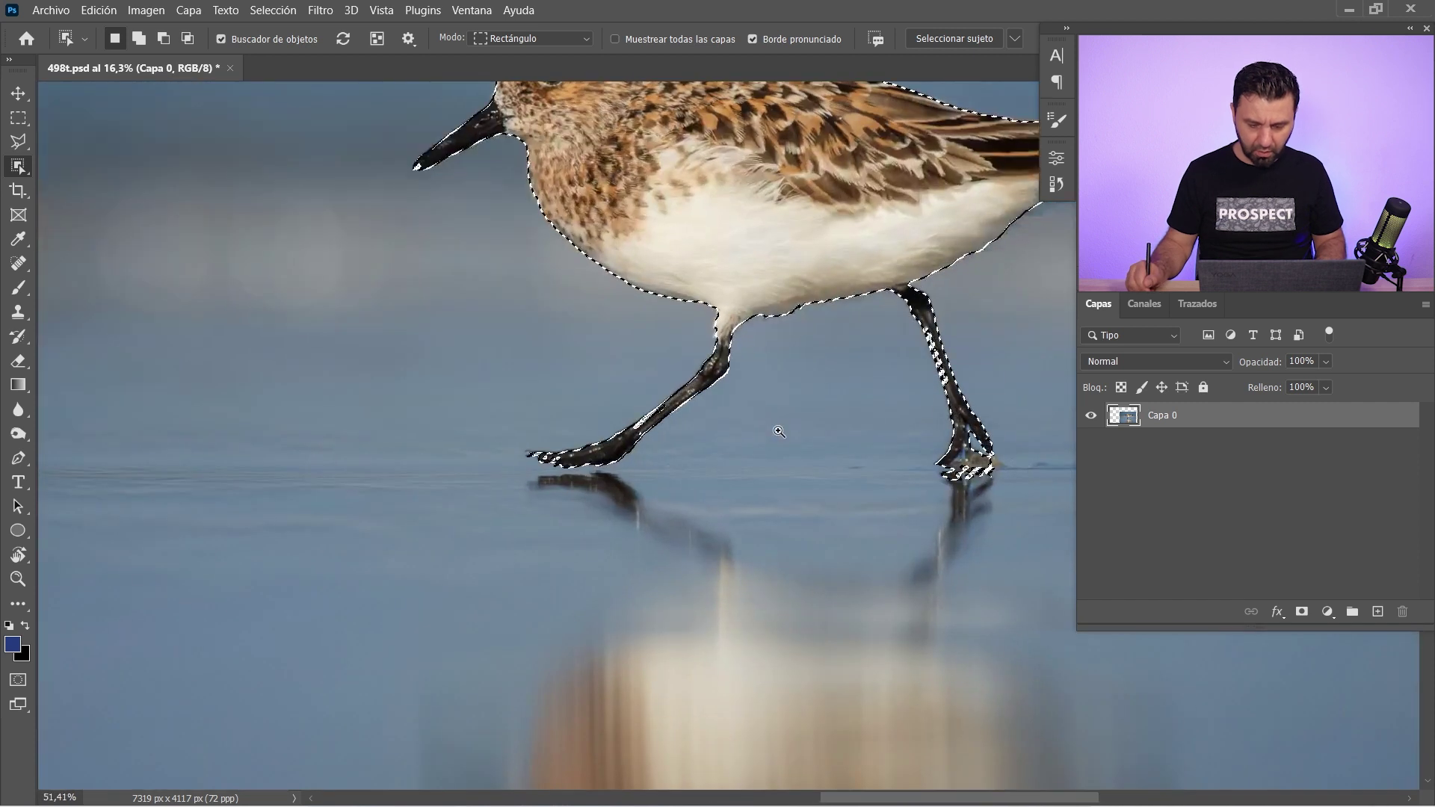
key(ctrl+0)
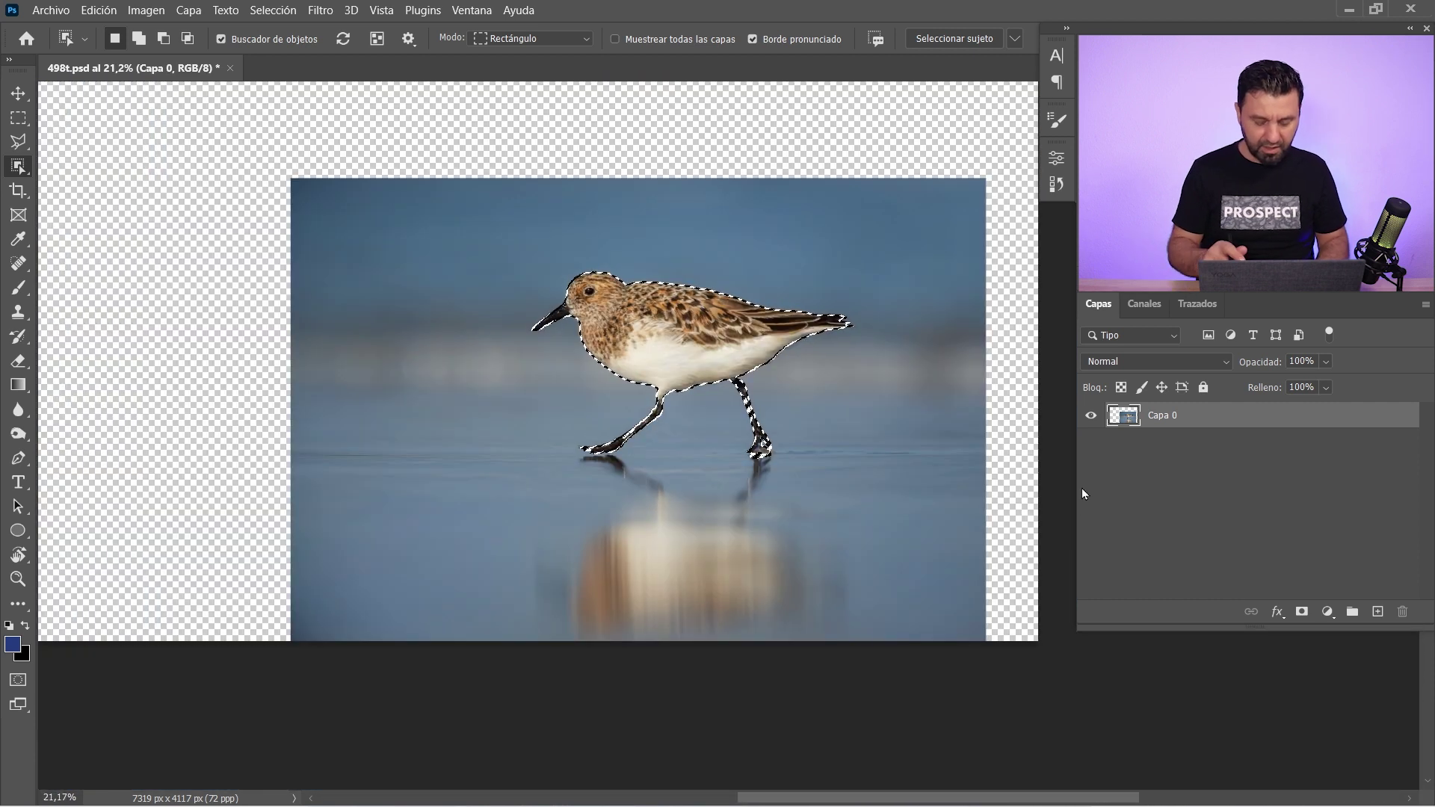
key(ctrl+c)
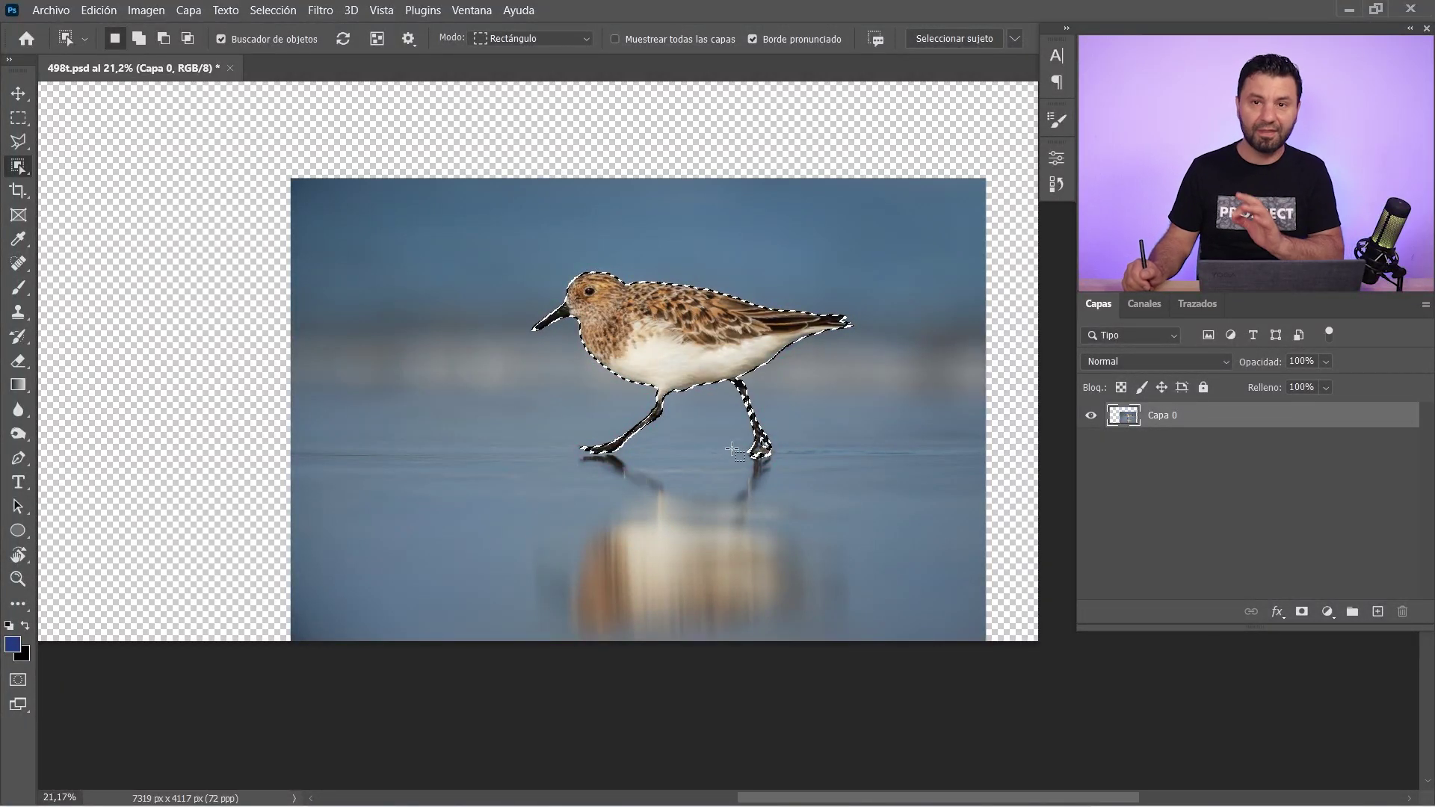
- Remove the selected sandpiper using Remove and Fill Selection
right_click(710, 435)
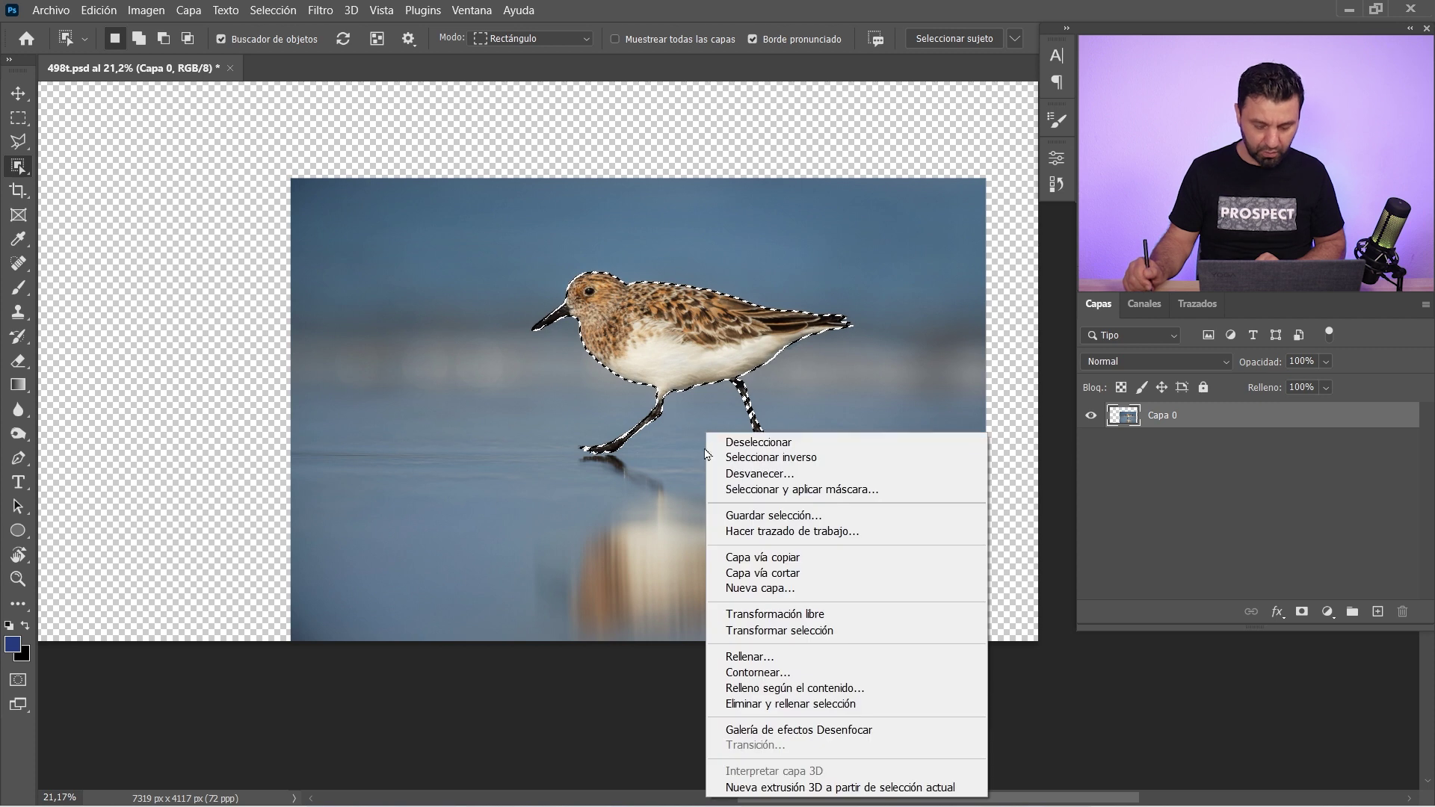
click(788, 705)
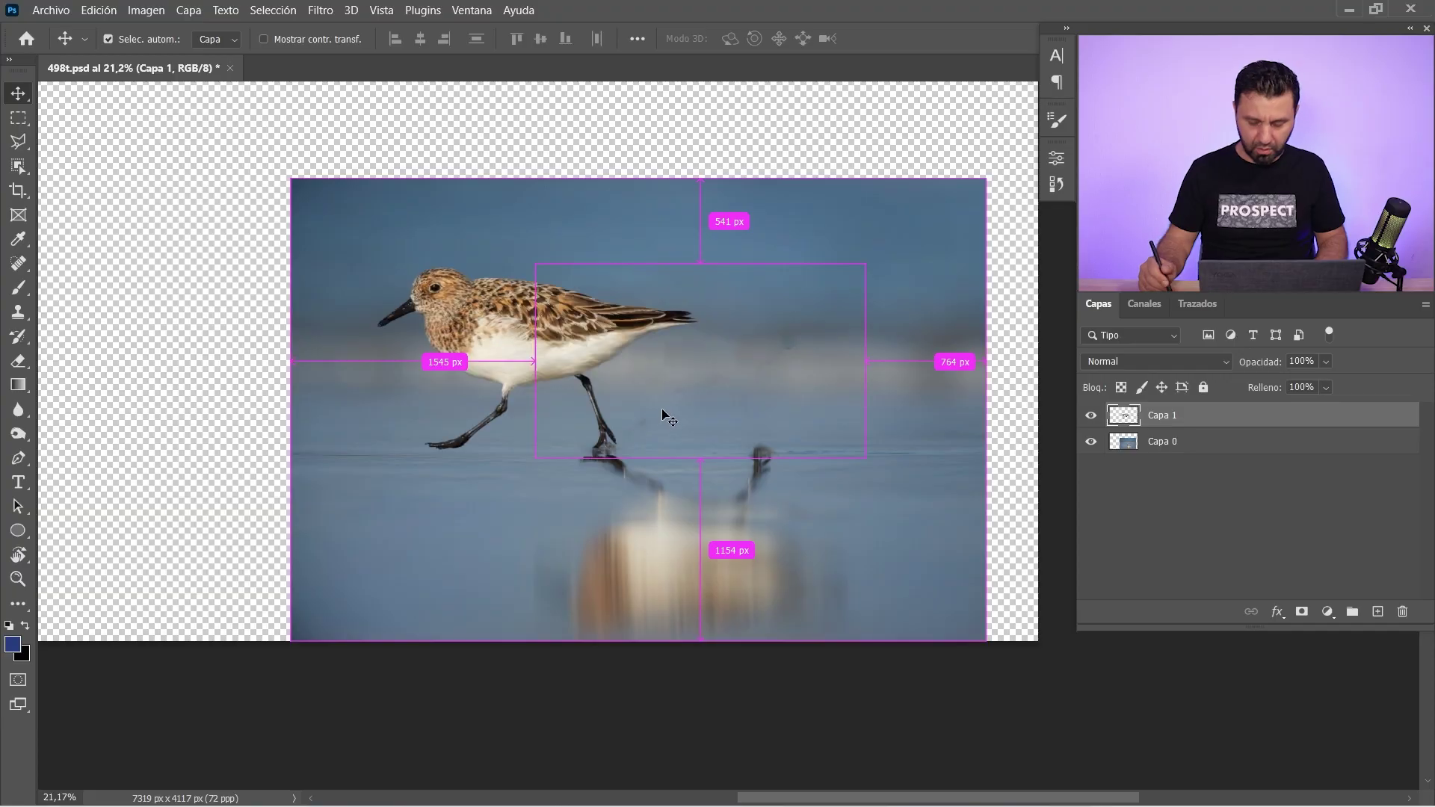
- Paste the copied bird as a new layer aligned with its reflection
key(Delete)
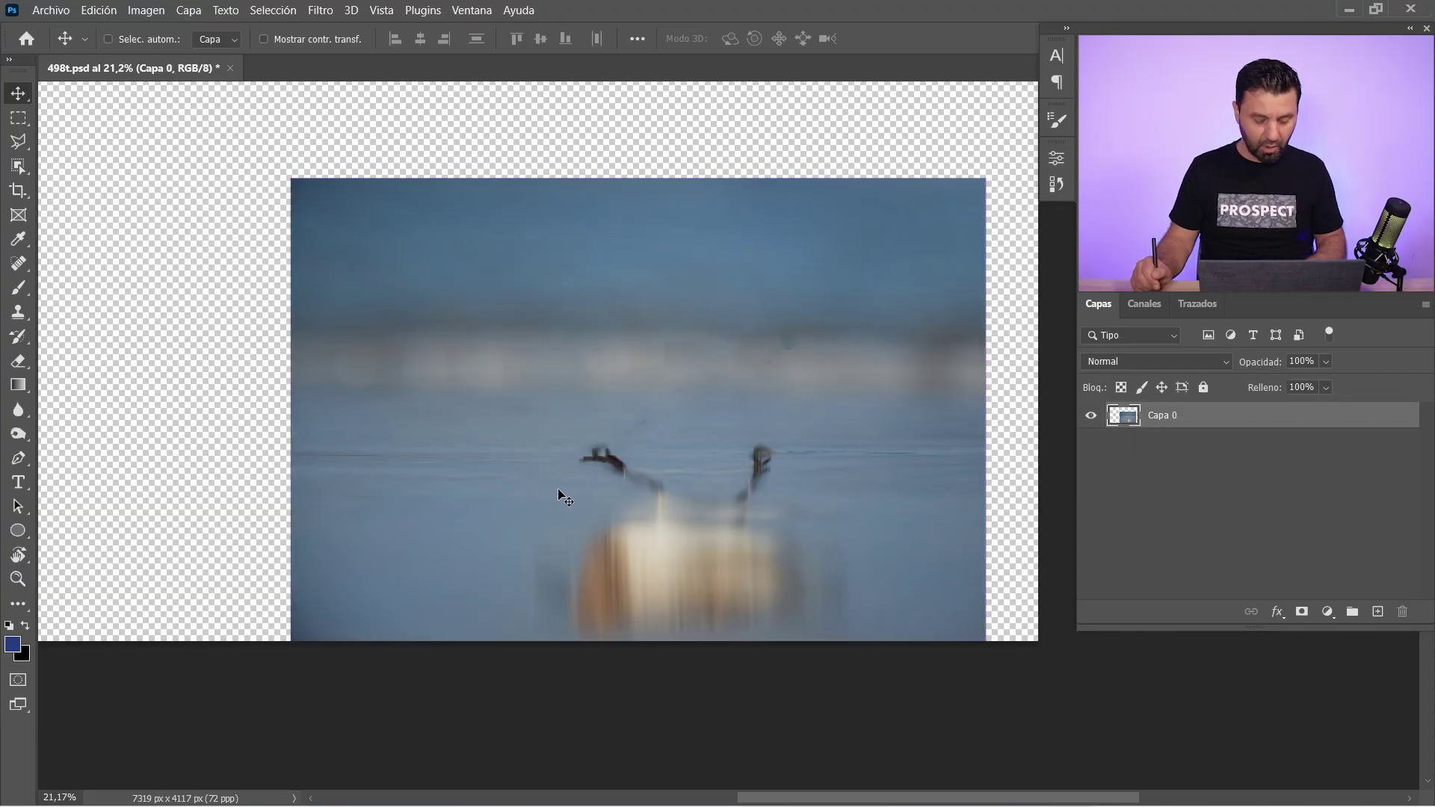
key(ctrl+v)
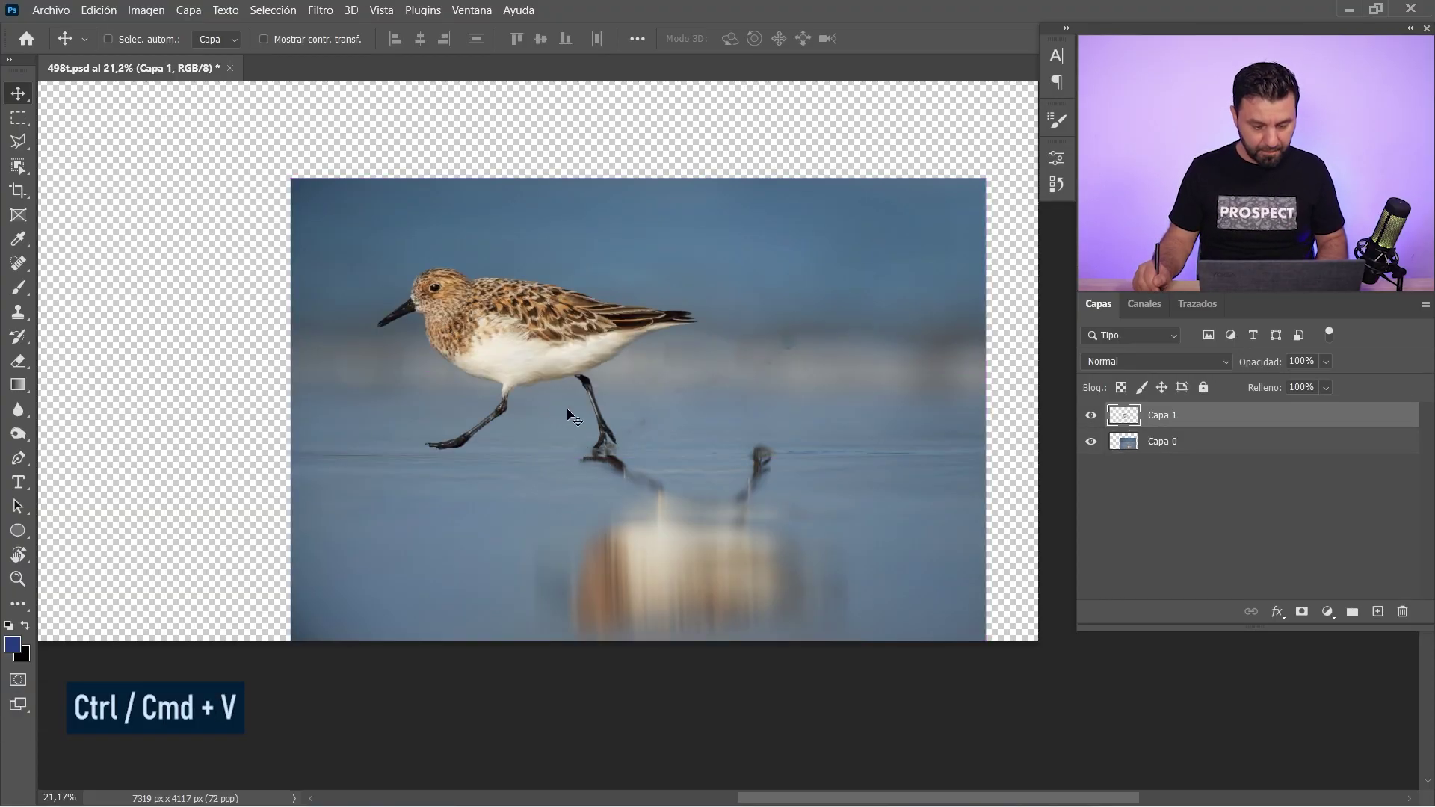
drag(567, 410, 724, 416)
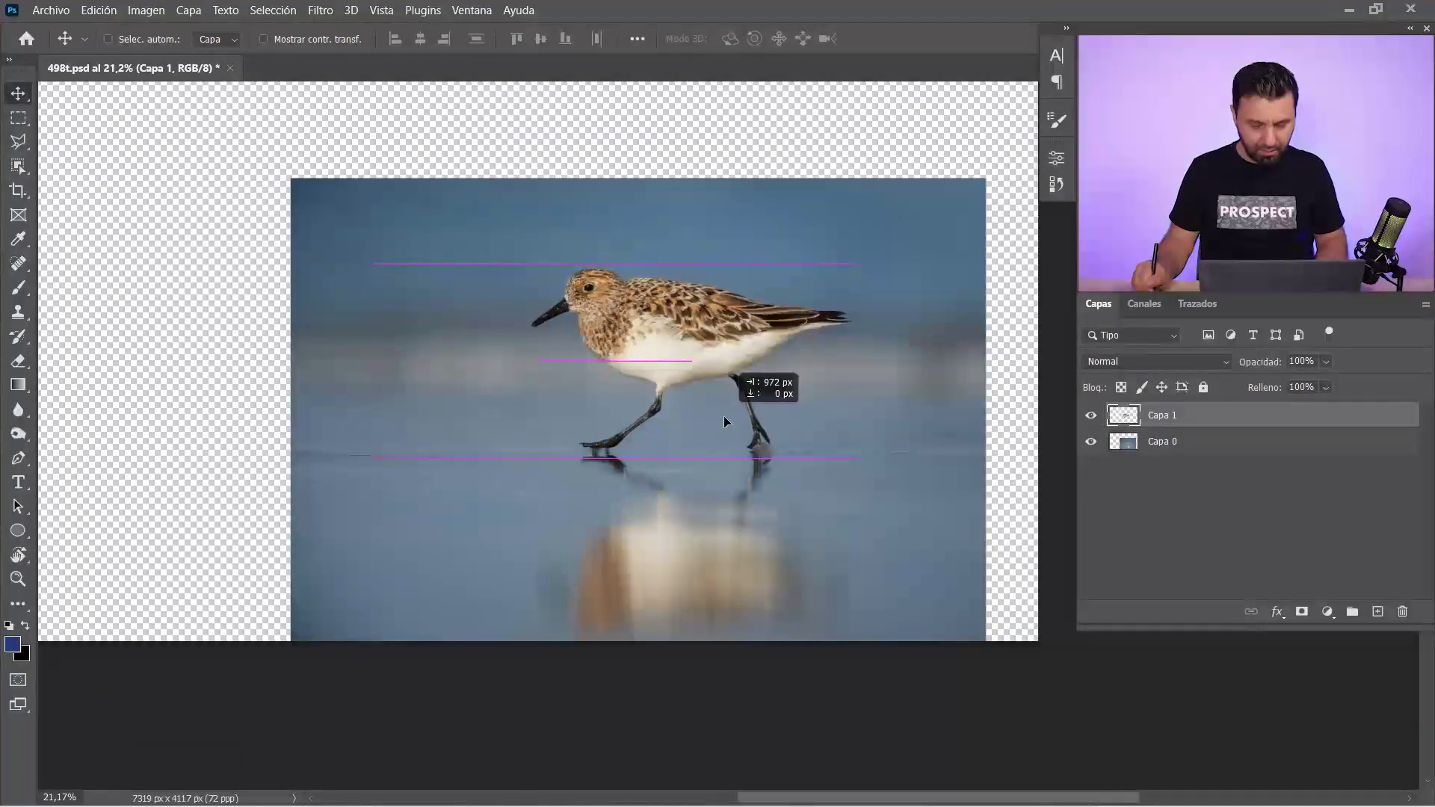
drag(724, 415, 724, 415)
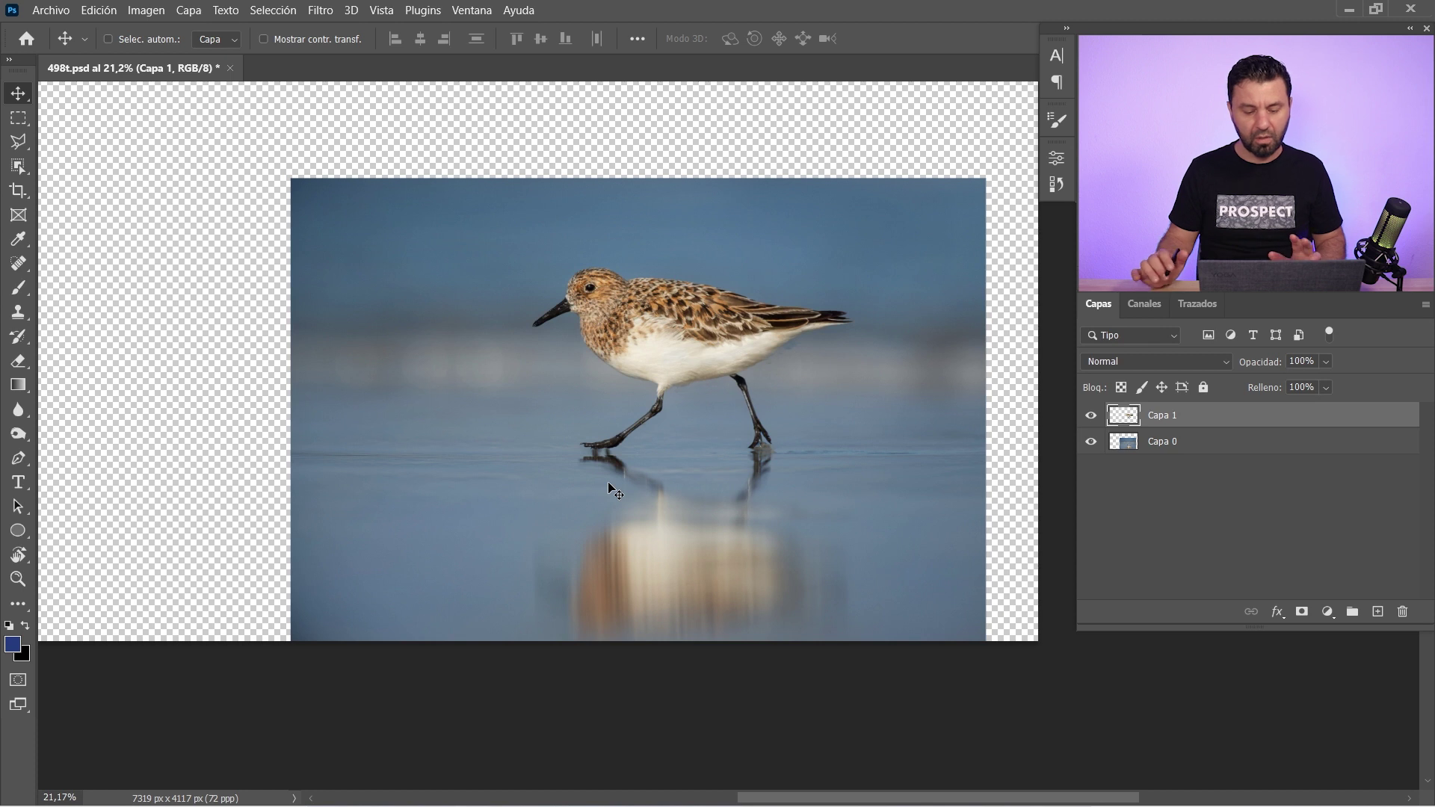
- Hide the bird layer Capa 1 and select Capa 0
scroll(533, 512, down, 1)
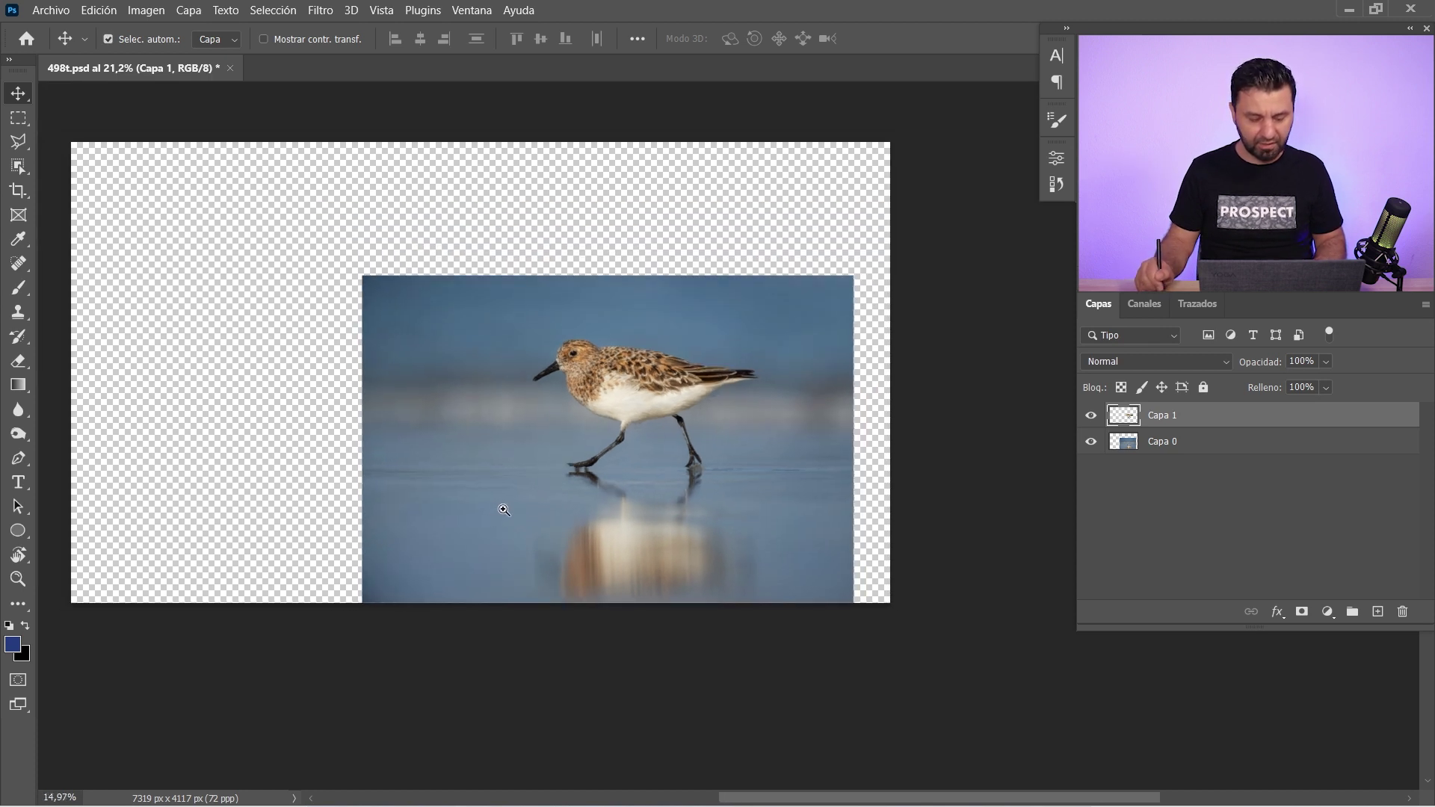
scroll(558, 471, down, 1)
scroll(590, 456, down, 1)
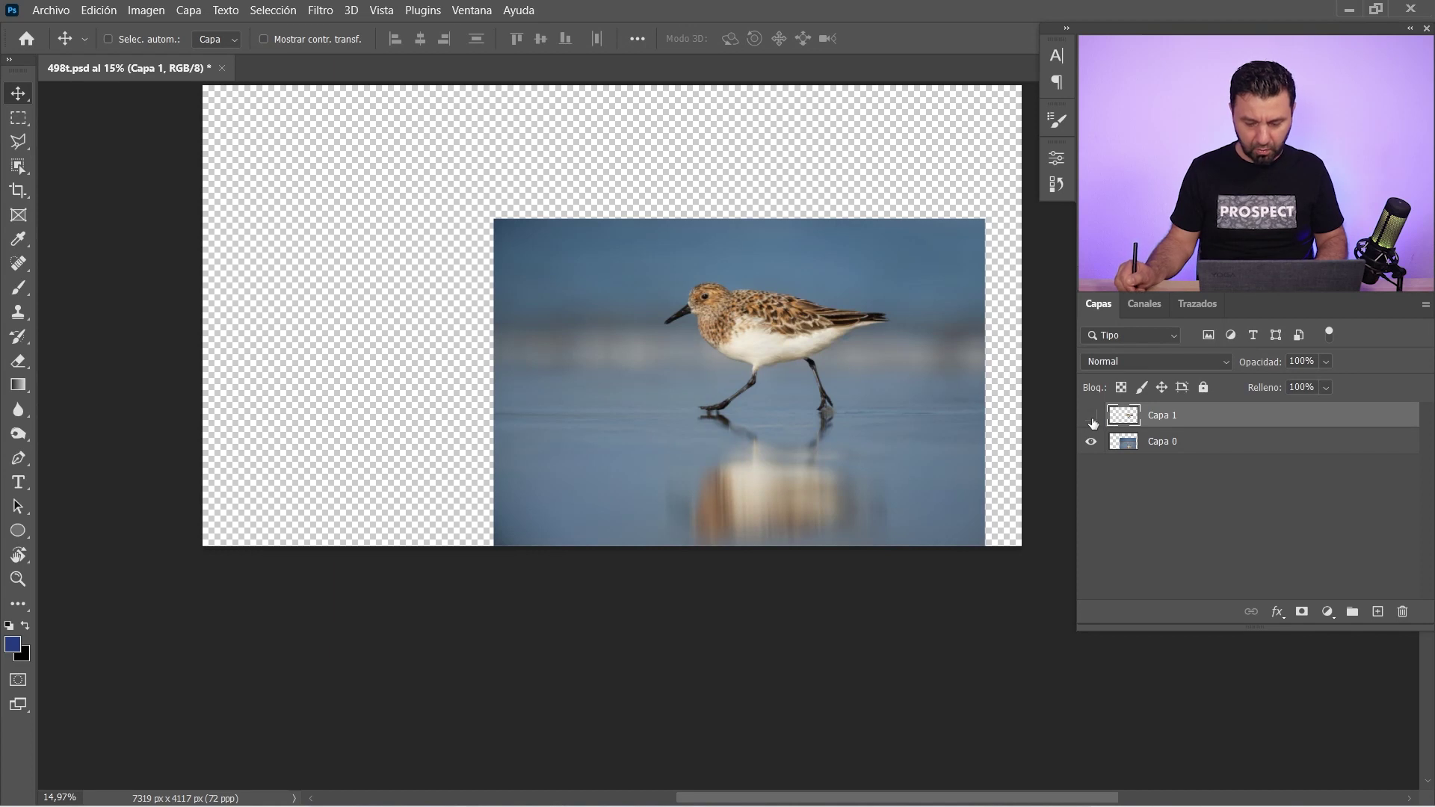
click(1092, 419)
click(1151, 444)
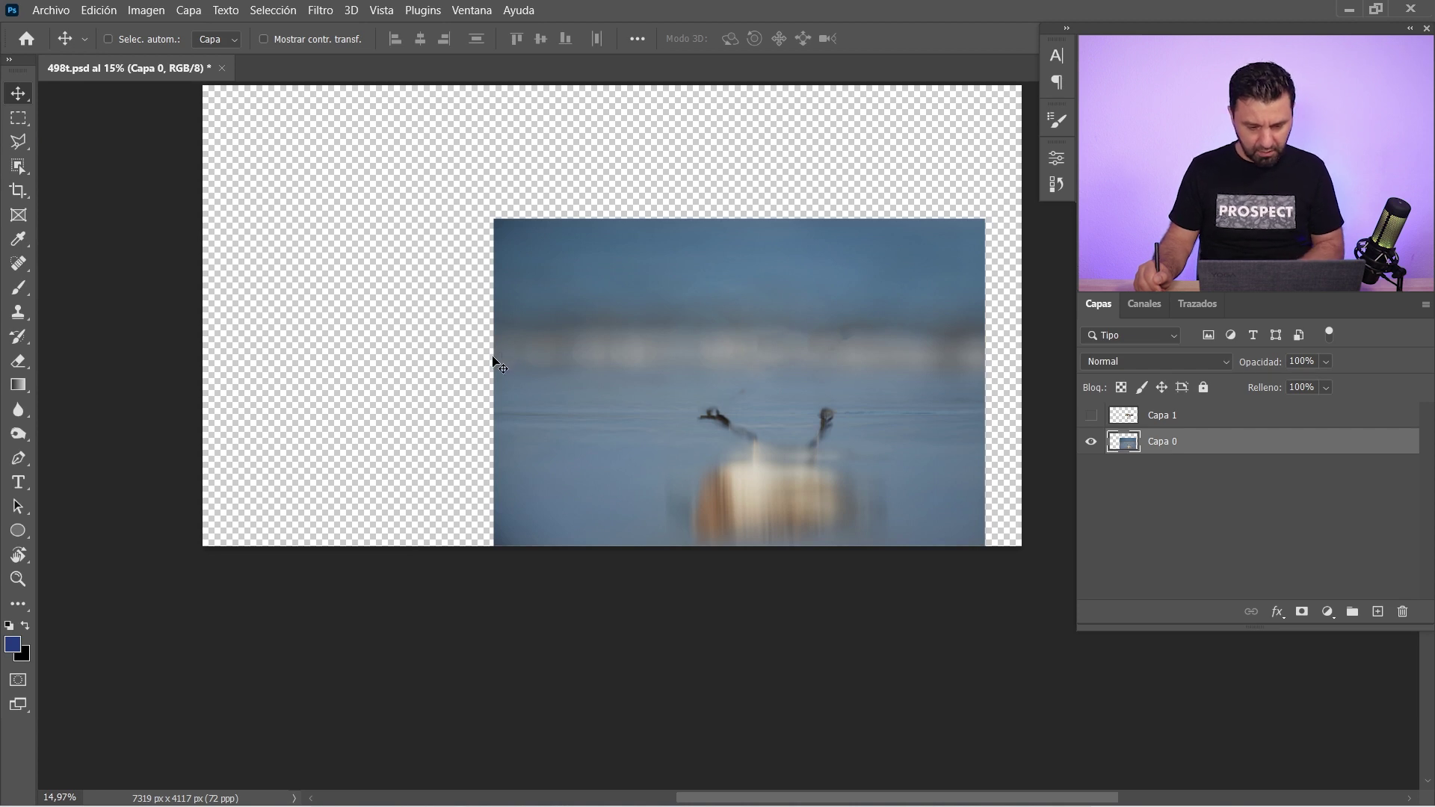
- Copy the left background strip to a new layer, Capa 2, below Capa 0
key(m)
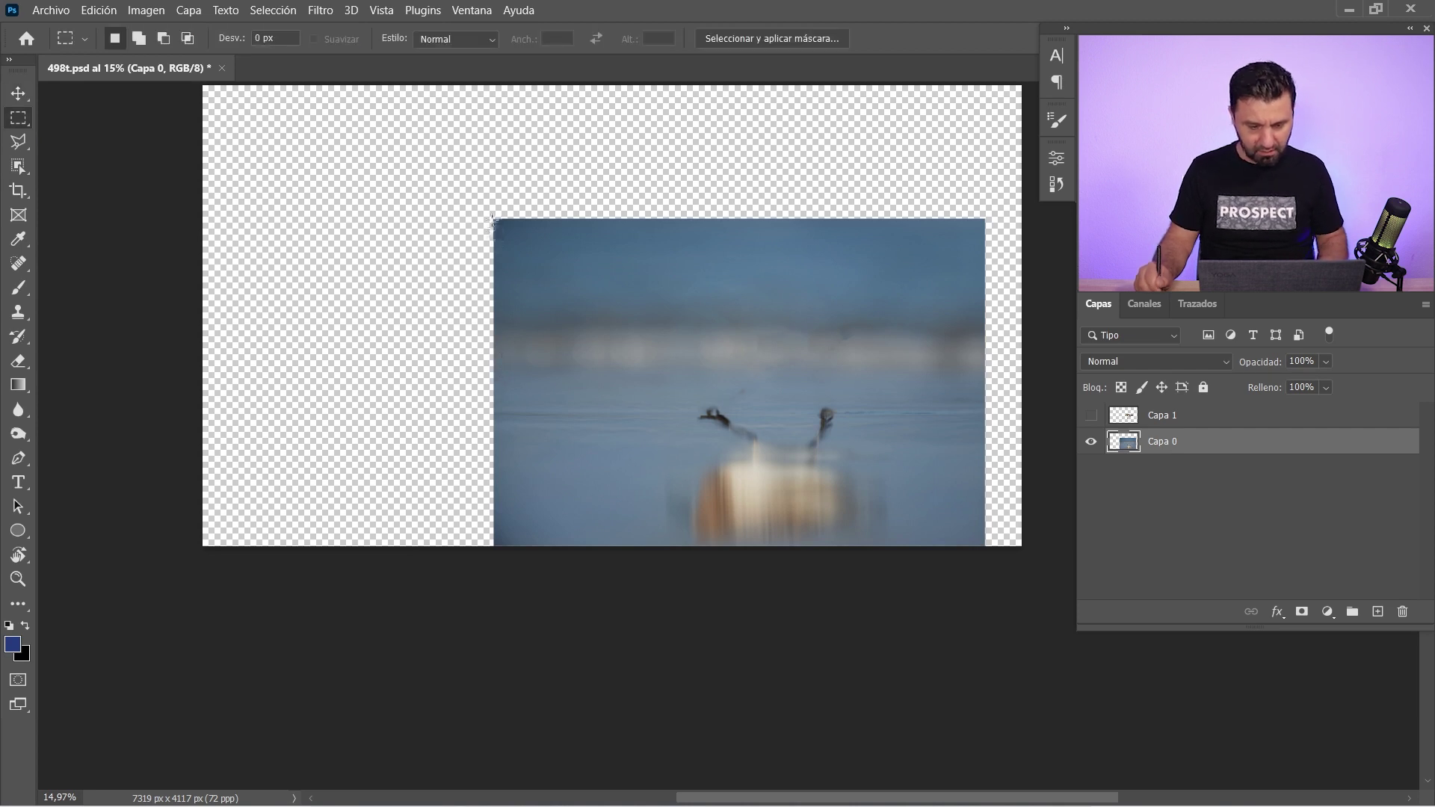
drag(492, 219, 656, 547)
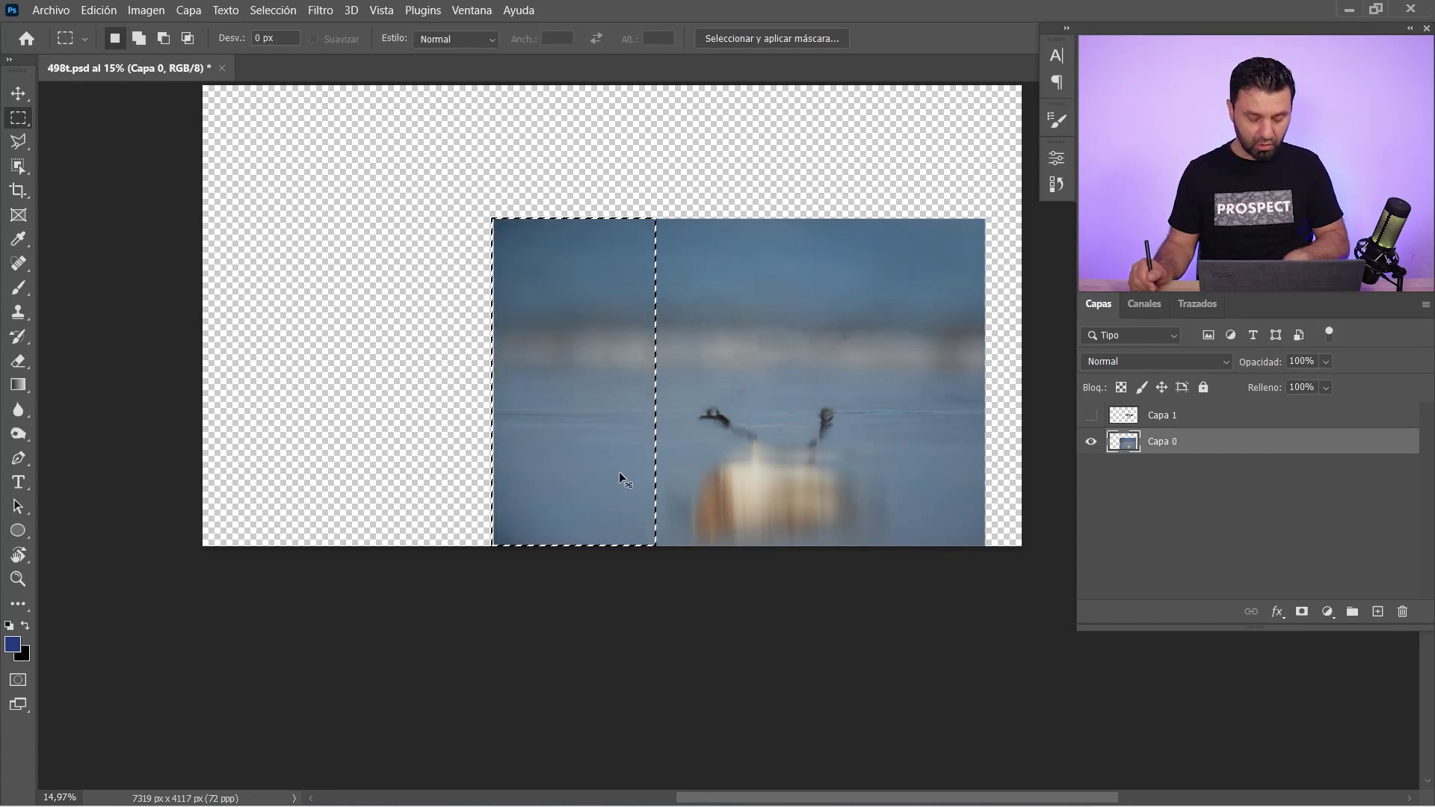
key(ctrl+j)
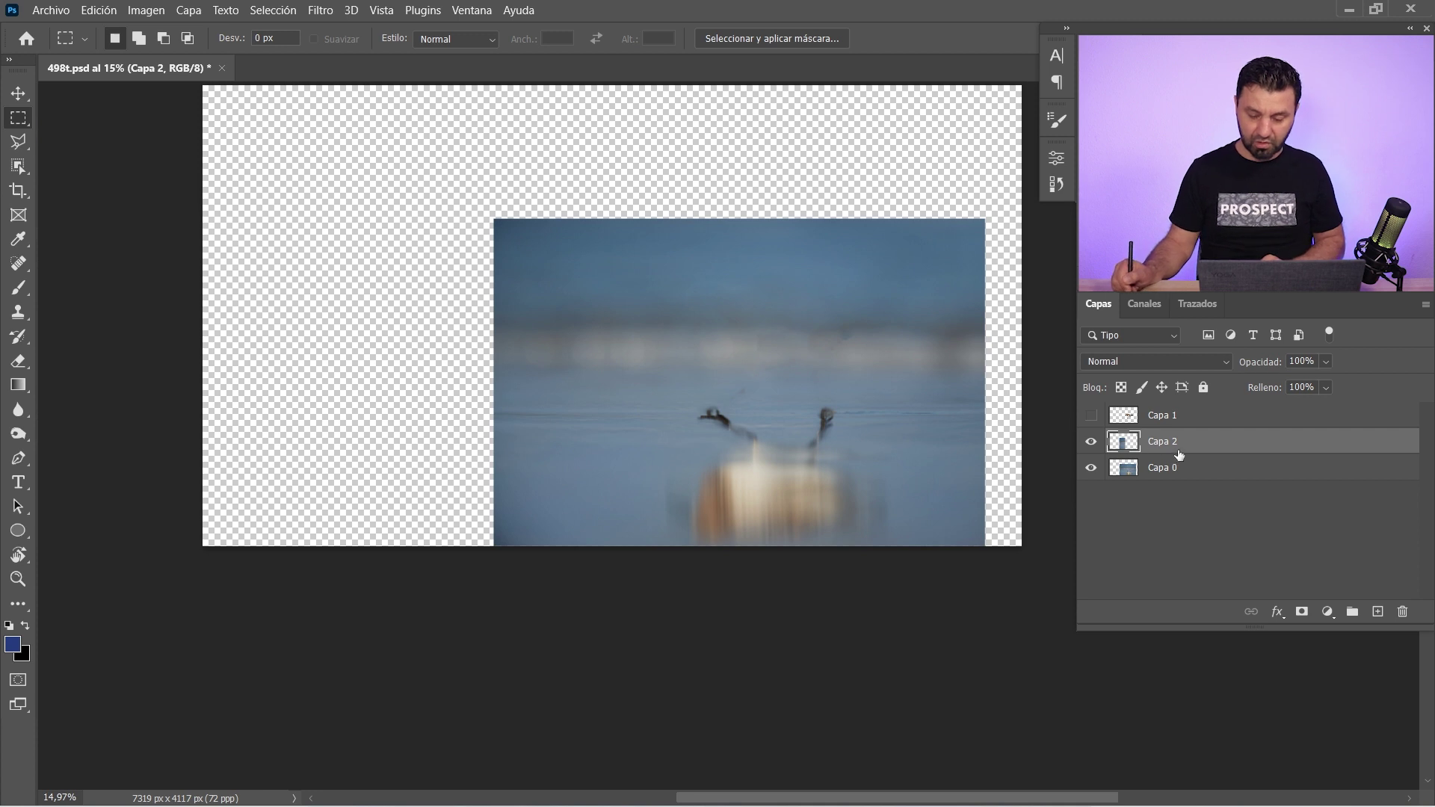
drag(1178, 454, 1170, 478)
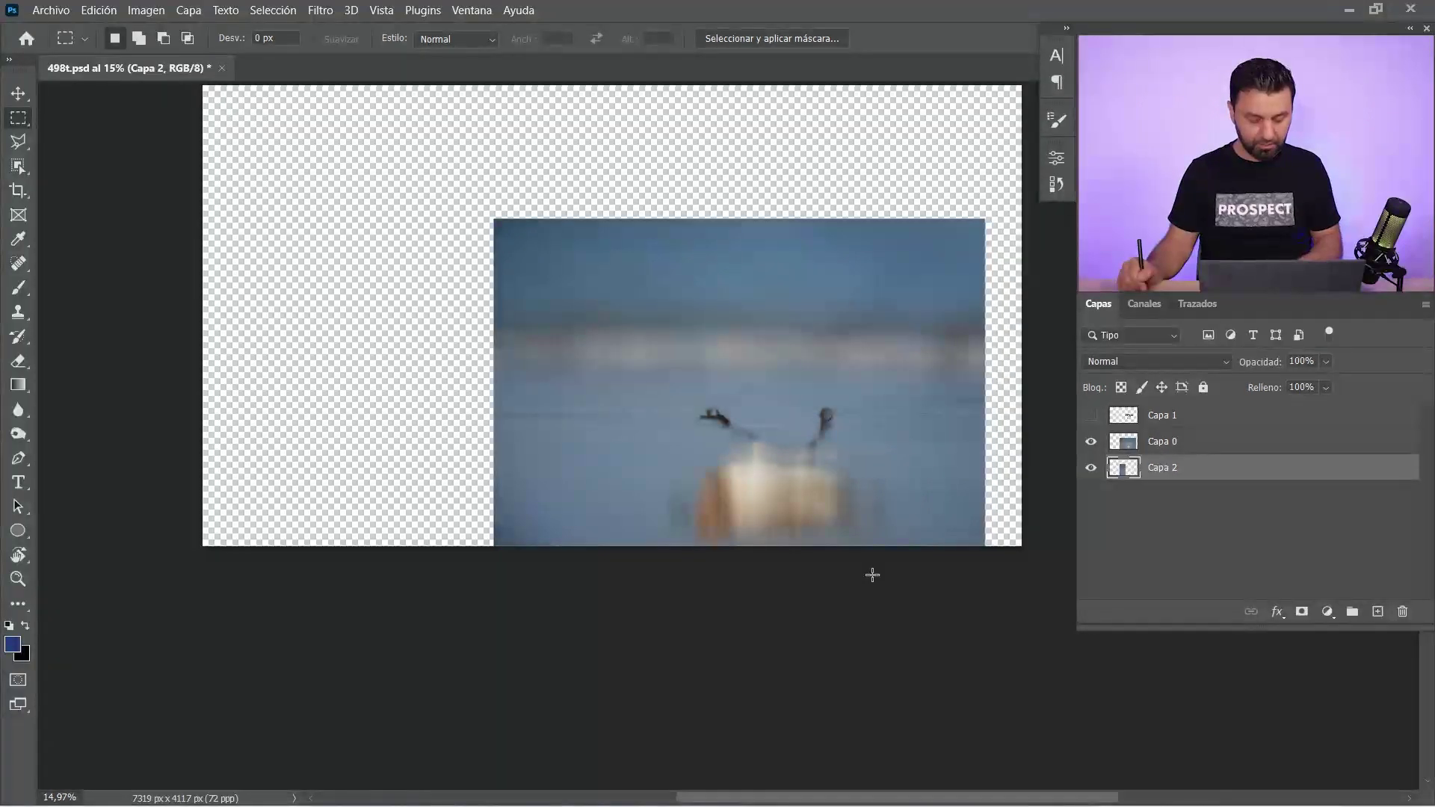
- Stretch and slightly skew Capa 2 across the empty canvas so the horizon aligns
key(ctrl+t)
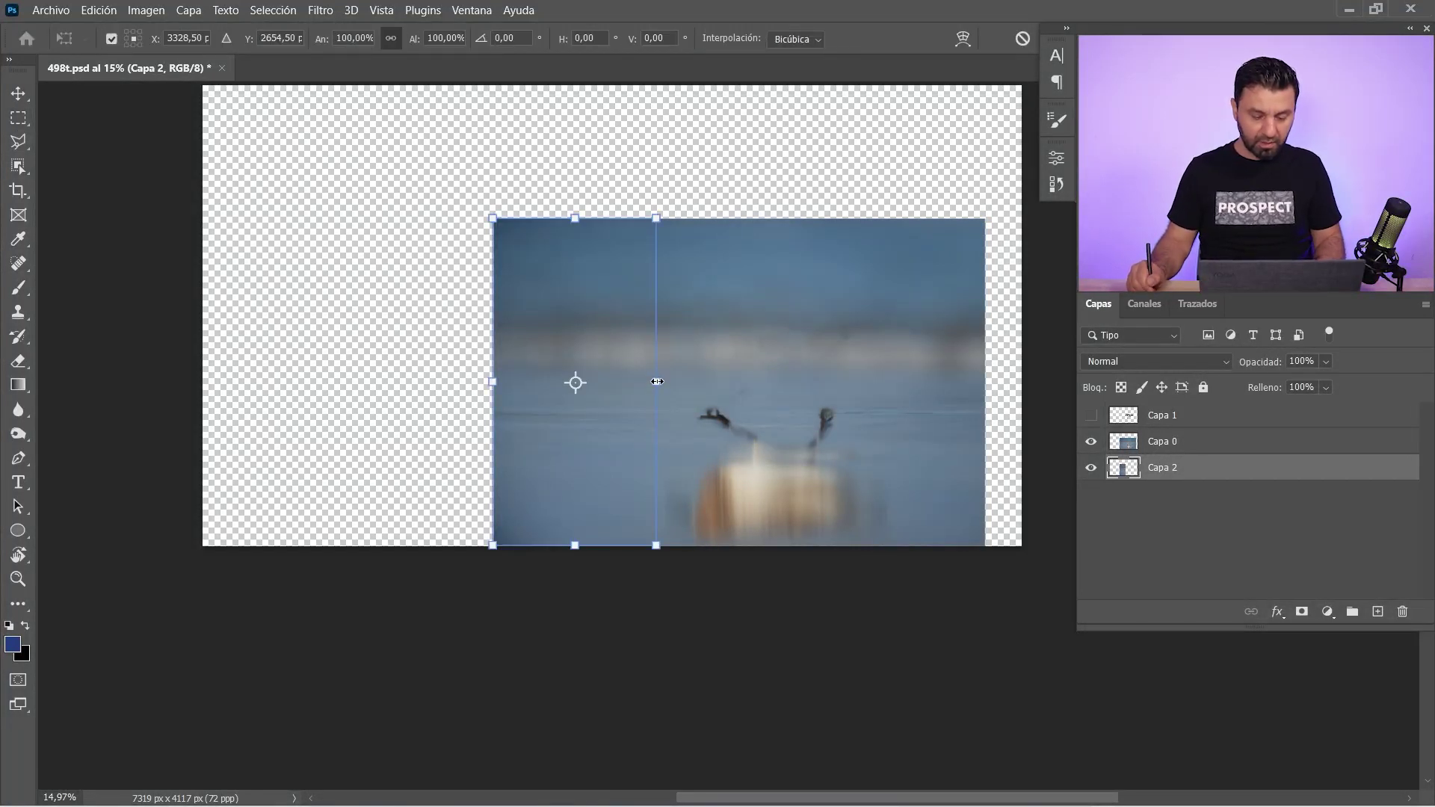
drag(658, 383, 1021, 413)
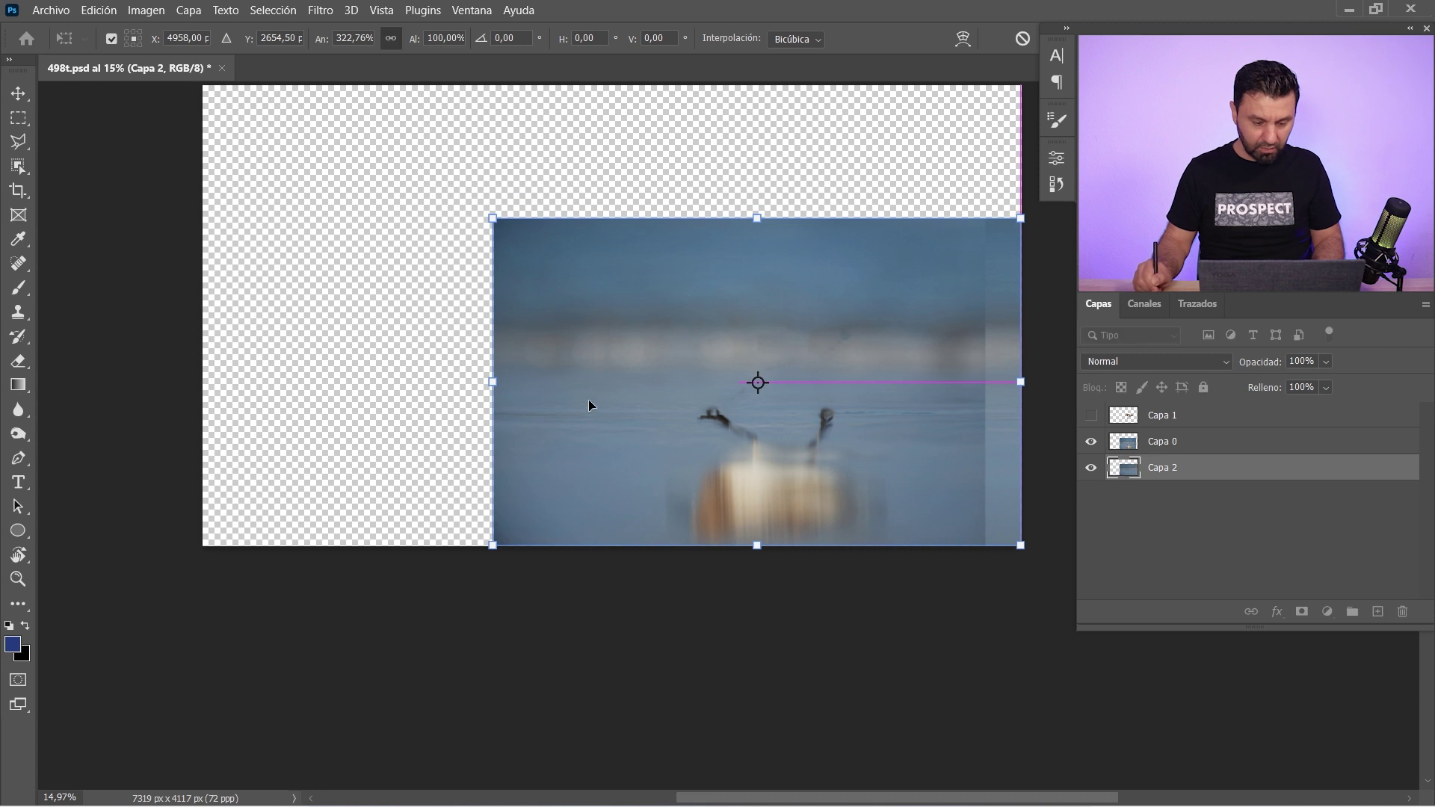
drag(492, 382, 189, 383)
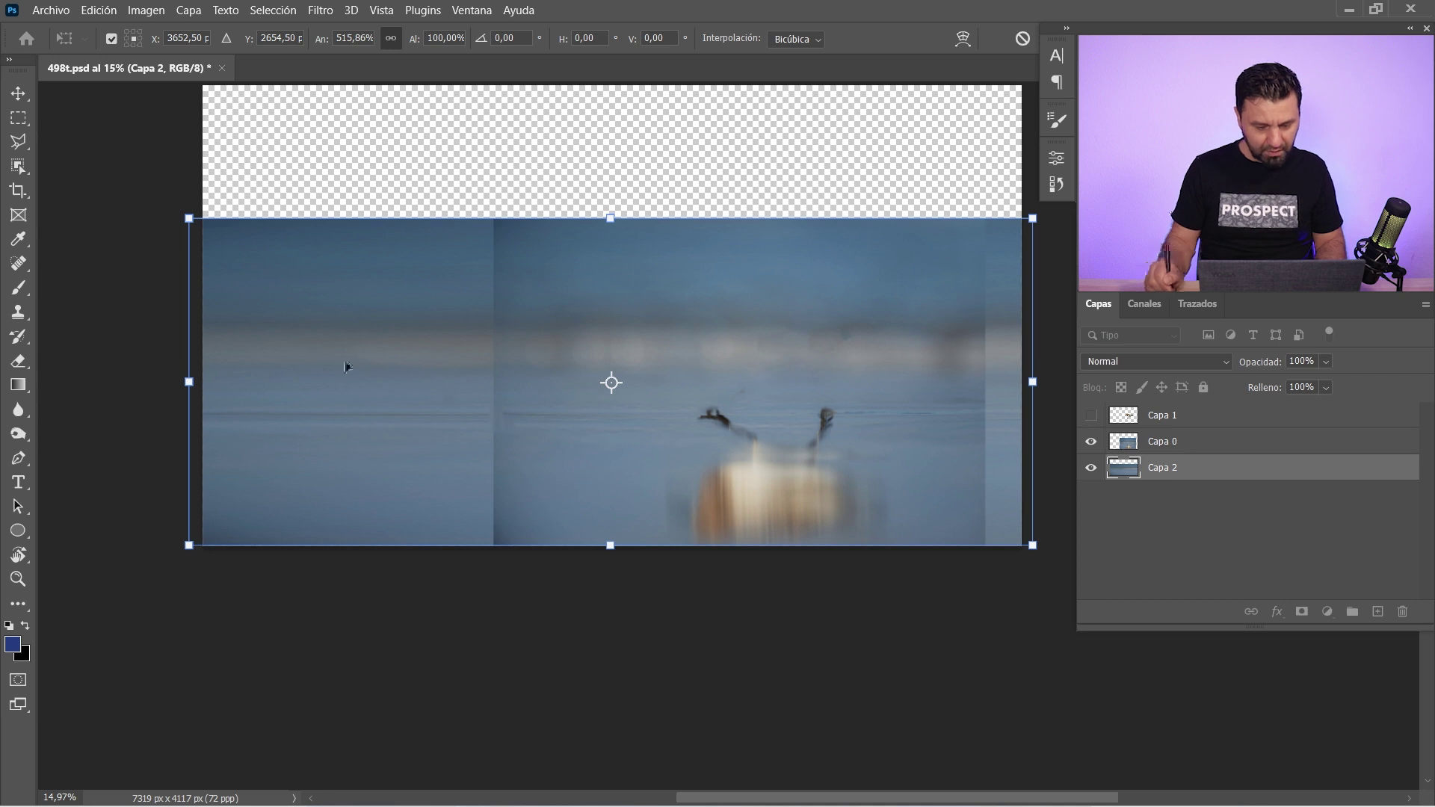
drag(187, 218, 186, 209)
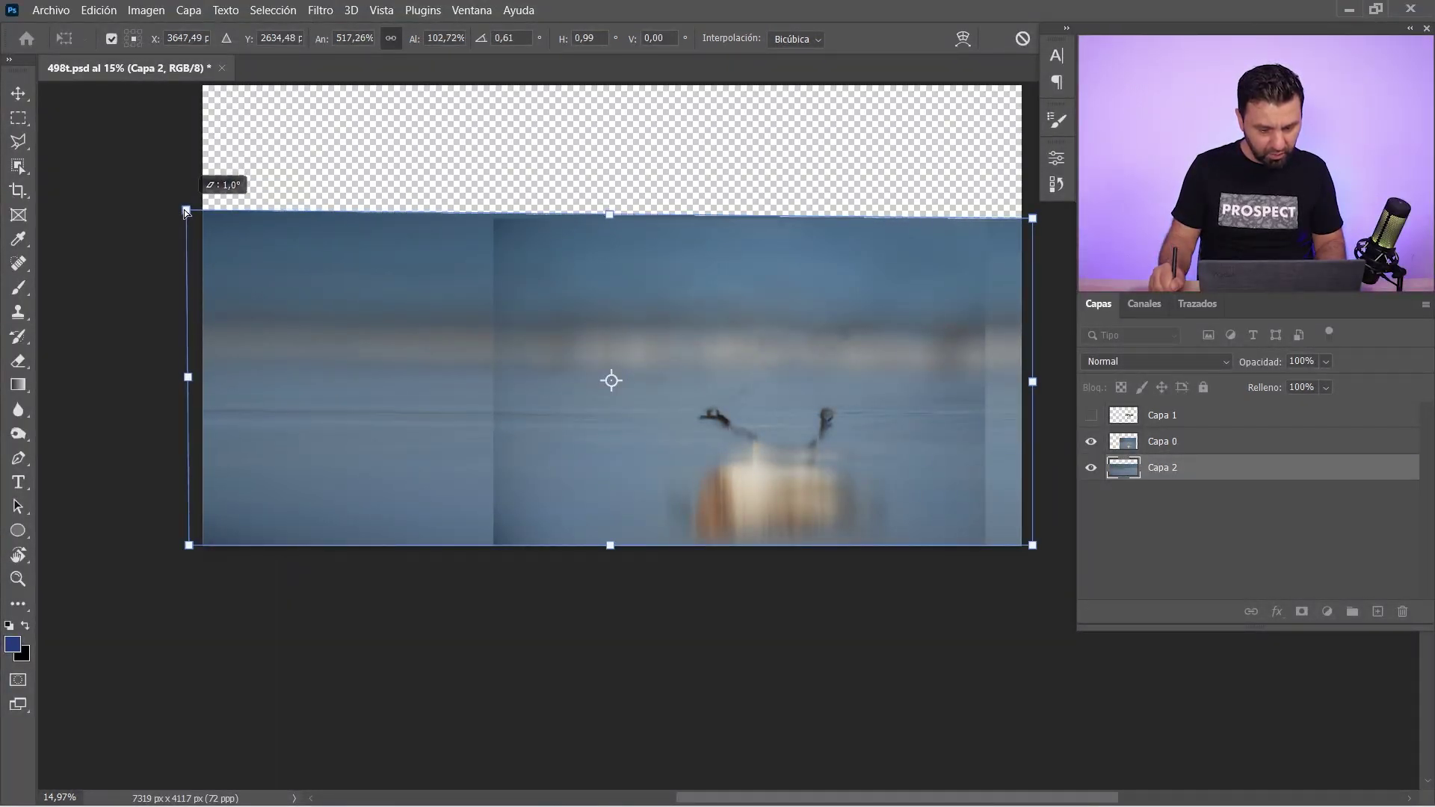
drag(185, 208, 181, 209)
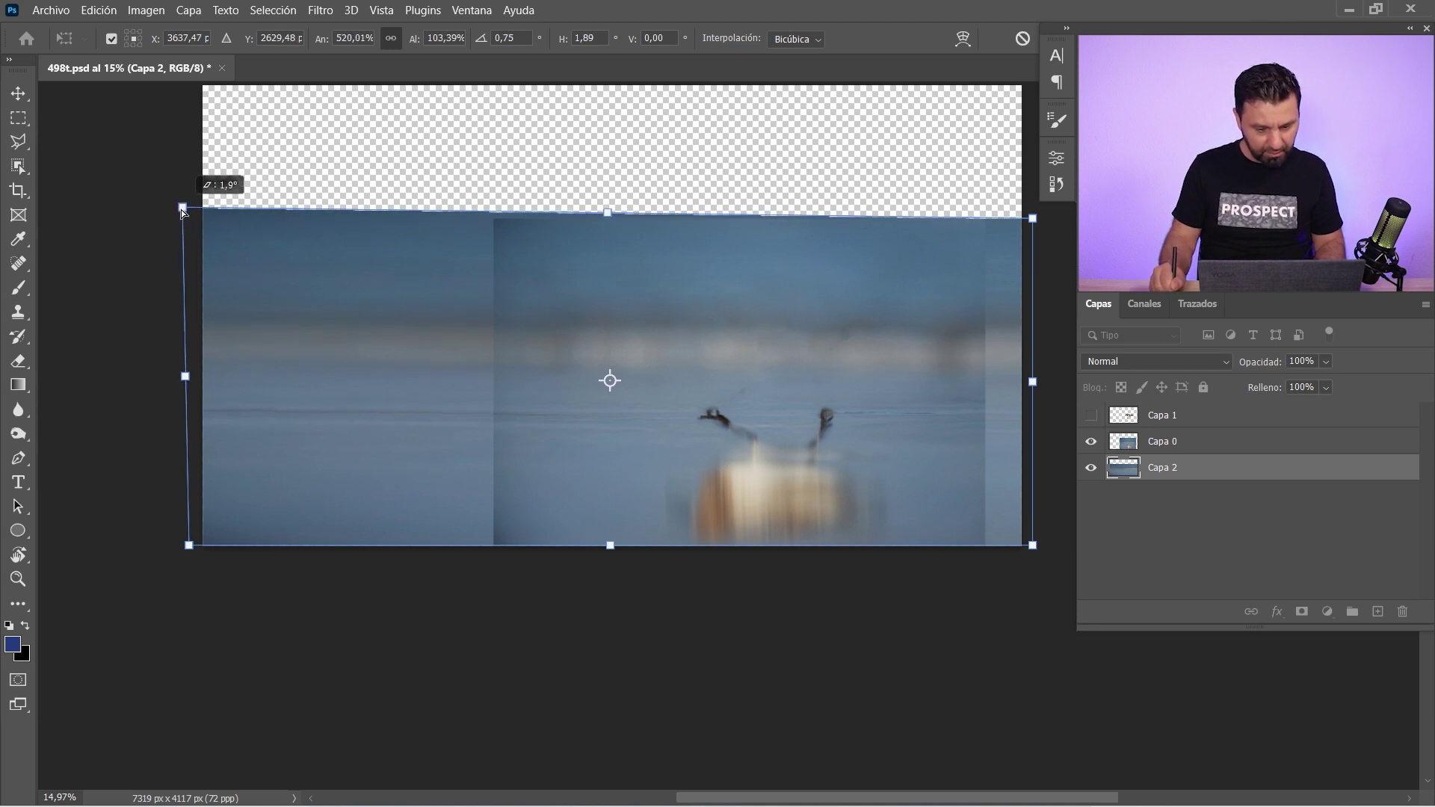
key(Return)
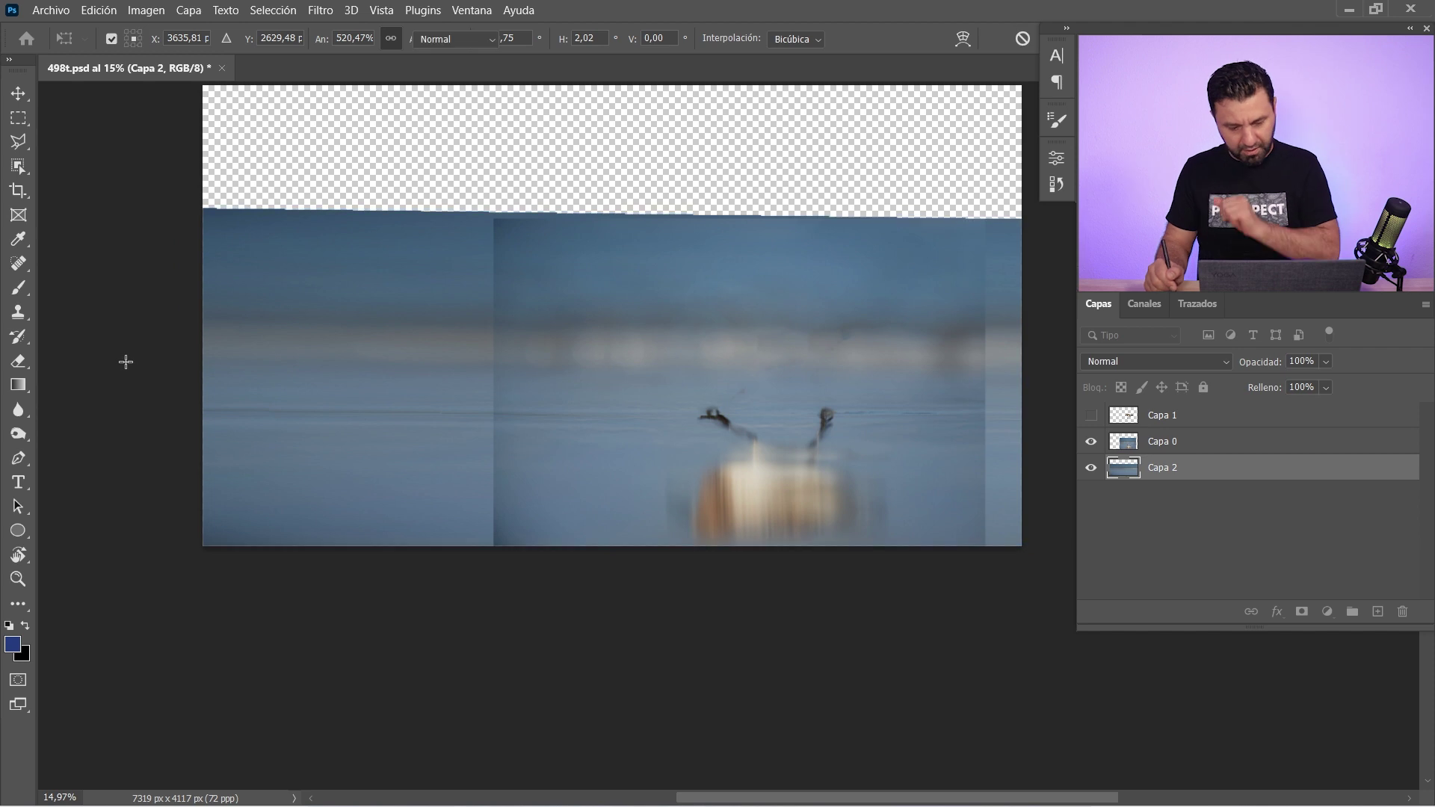
key(m)
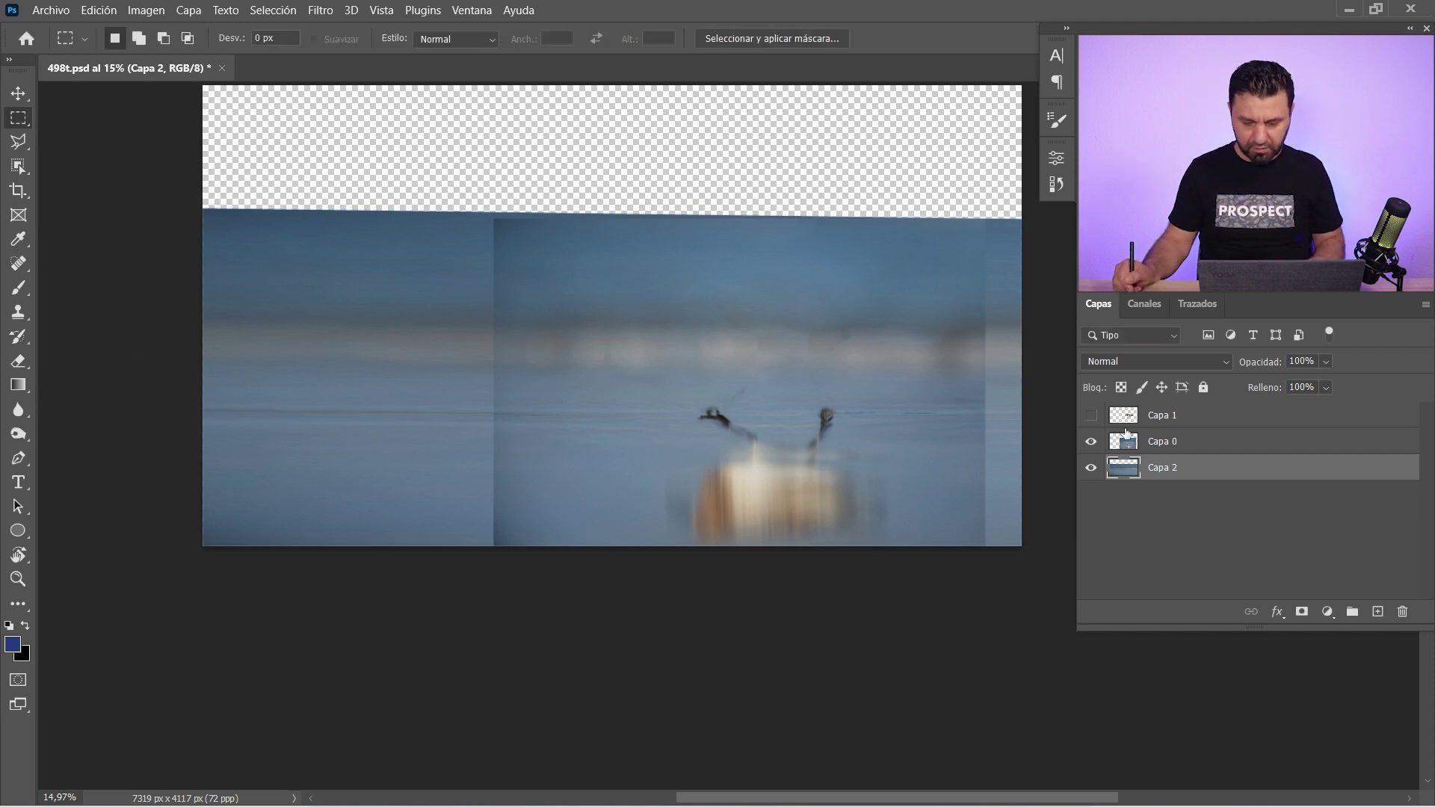
mouse_move(593, 471)
mouse_down()
mouse_move(663, 458)
mouse_move(580, 478)
mouse_up()
- Add a layer mask to Capa 0 and set the brush flow to 10%
click(1191, 447)
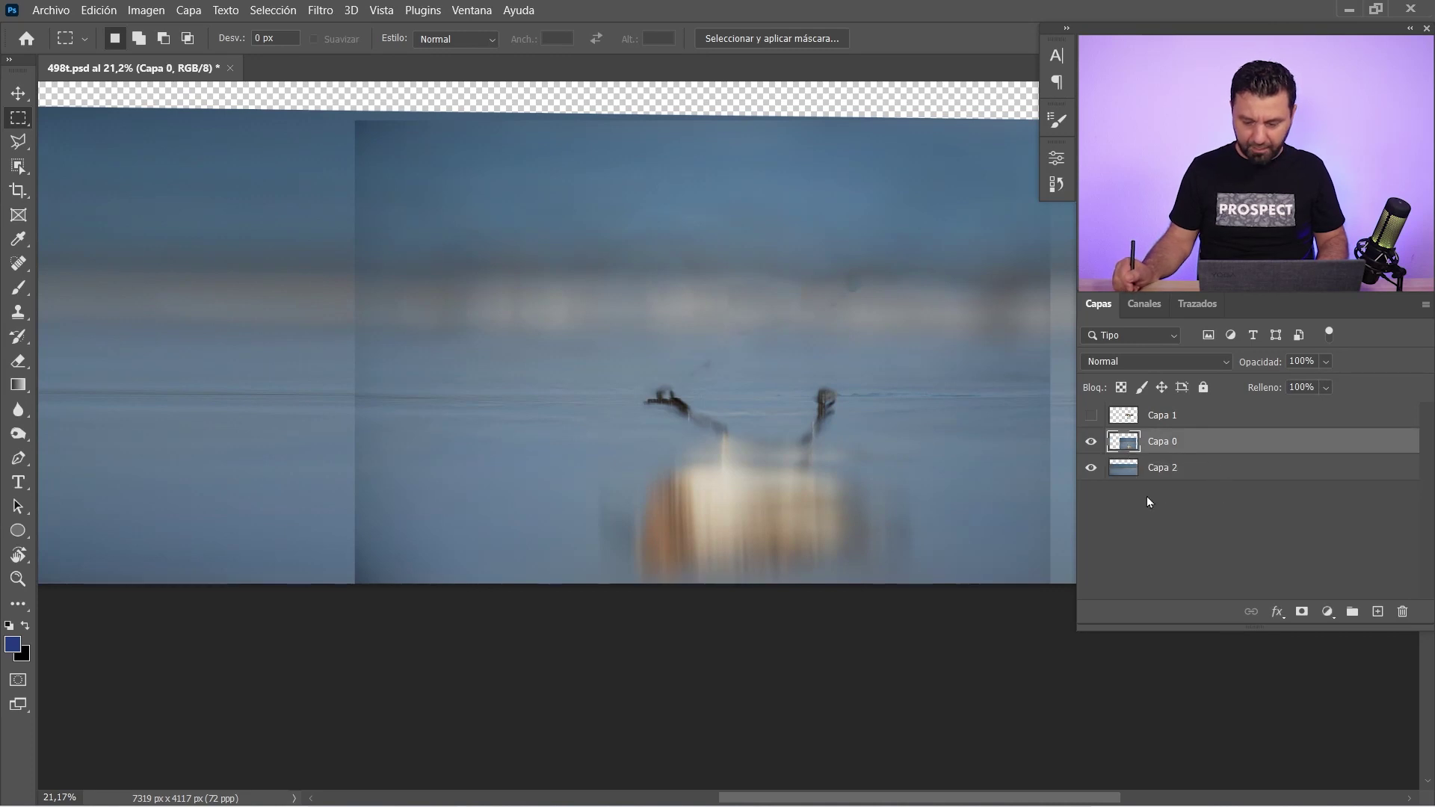
click(1302, 614)
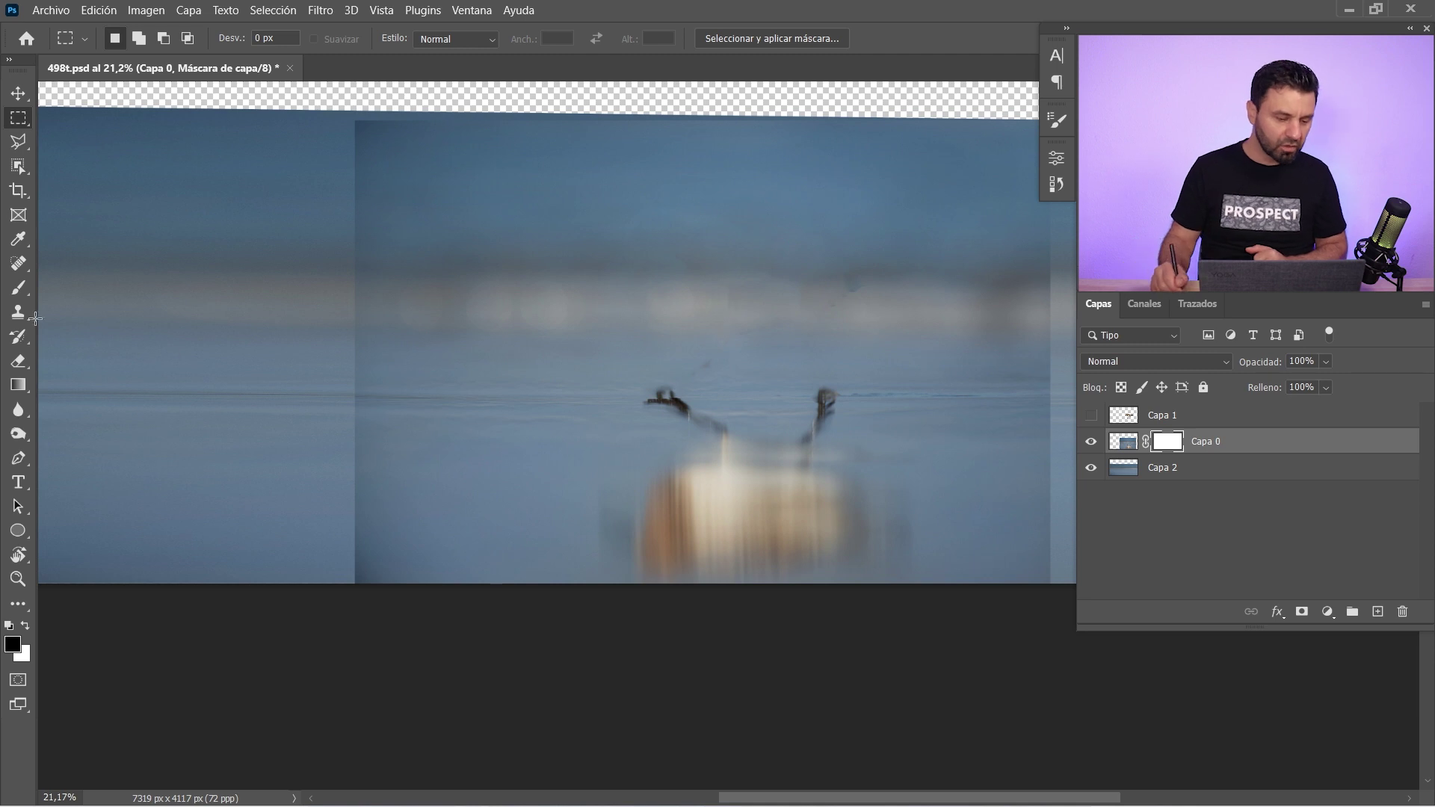
click(20, 289)
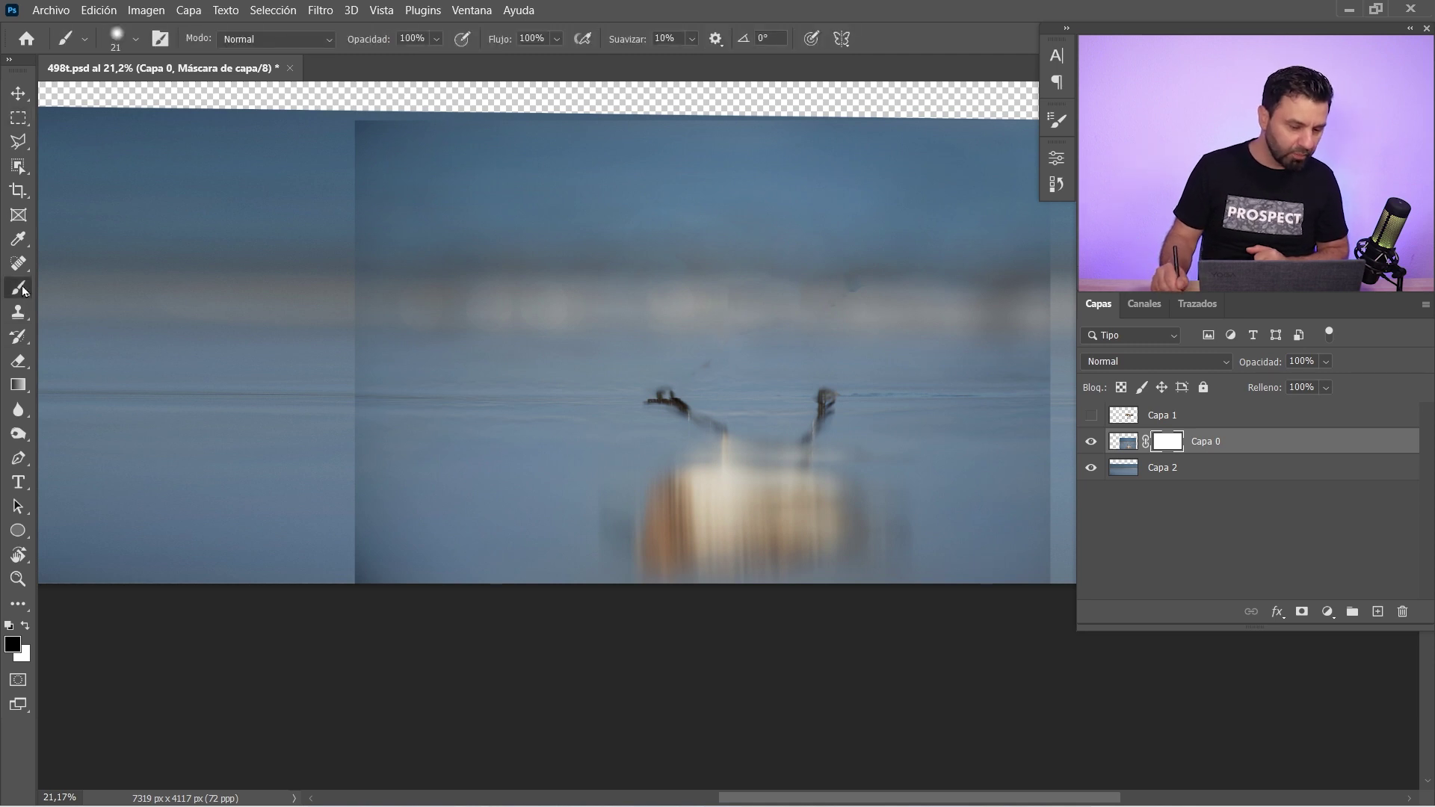
click(535, 37)
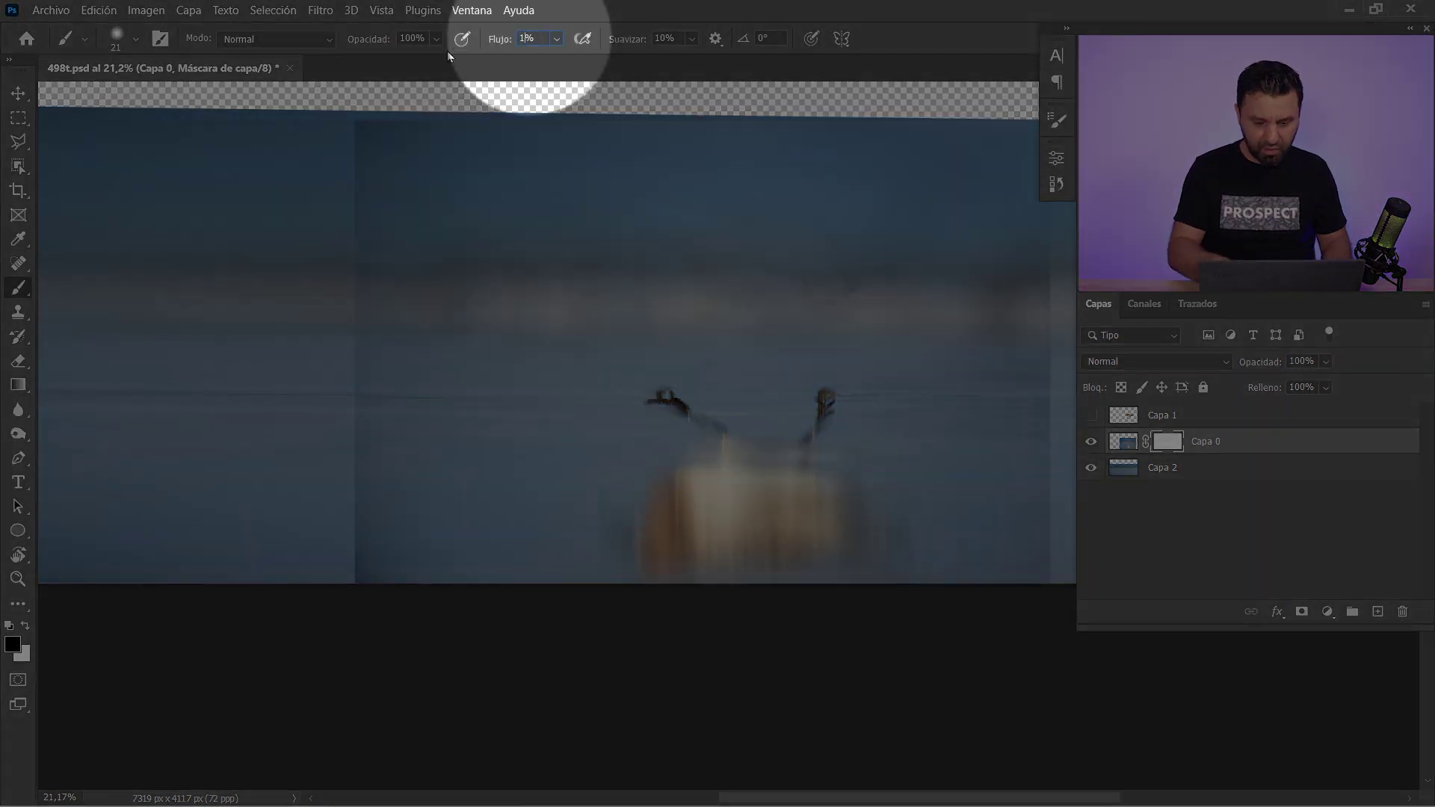
text(0)
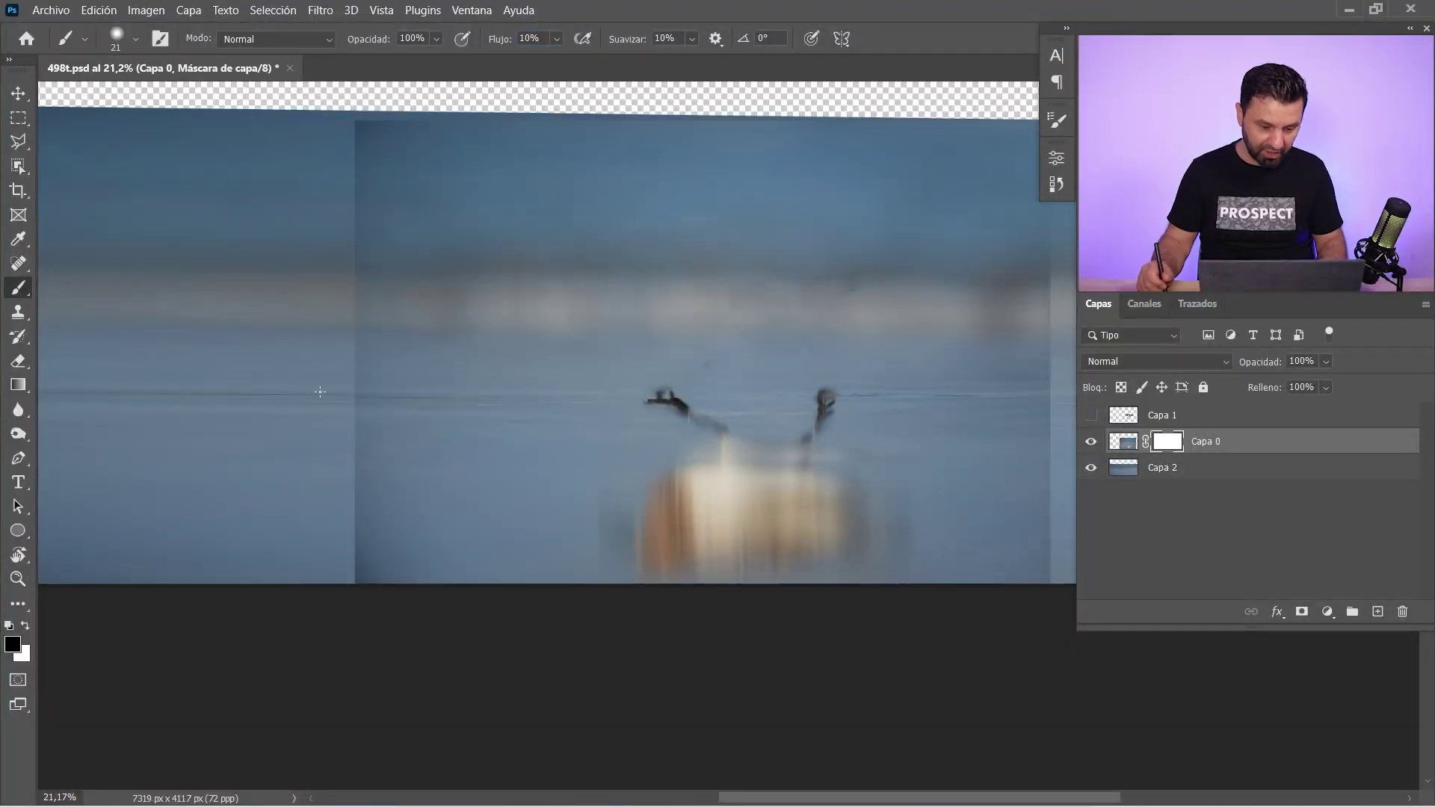
- Paint the mask with a large soft brush to blend the right seam
drag(320, 391, 390, 389)
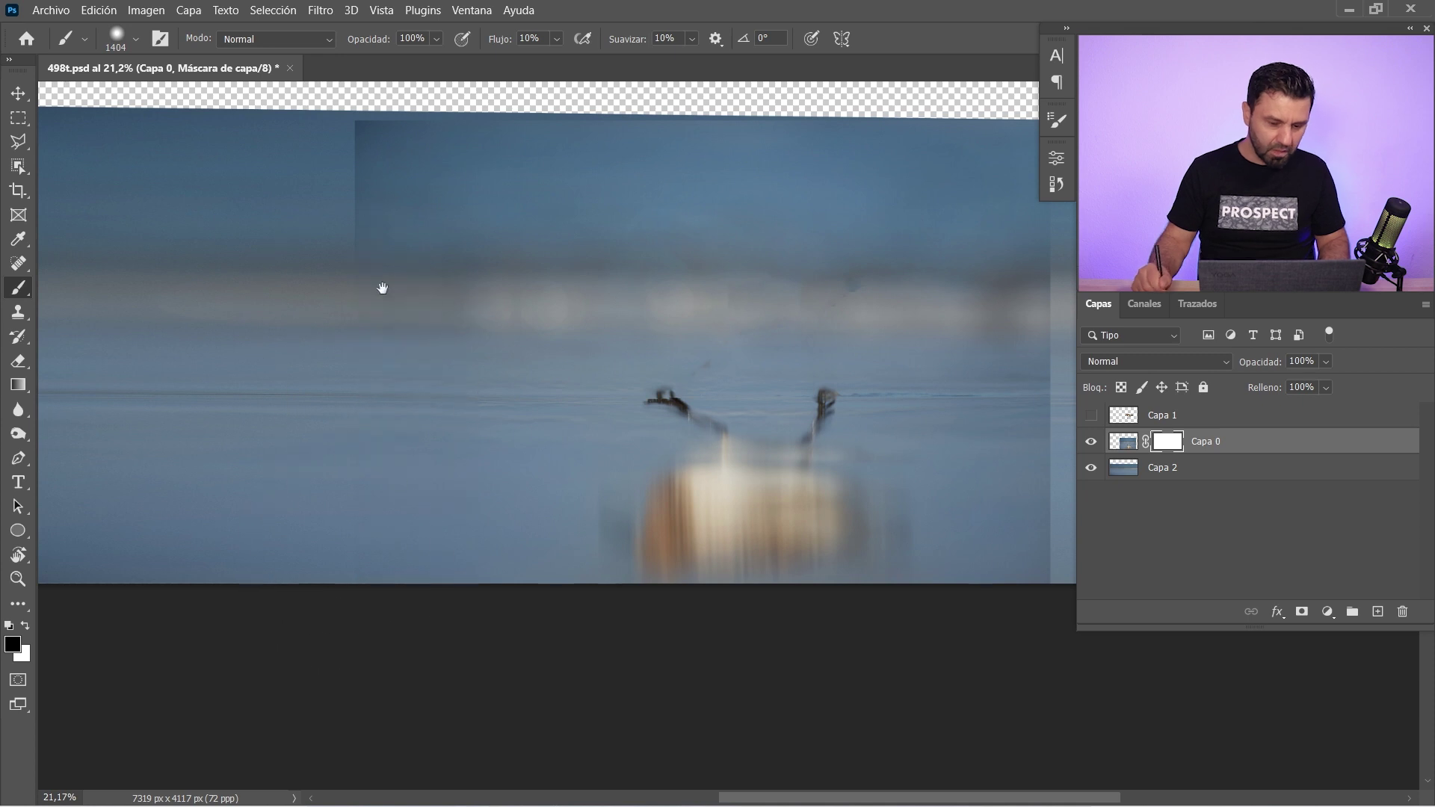
drag(382, 289, 369, 306)
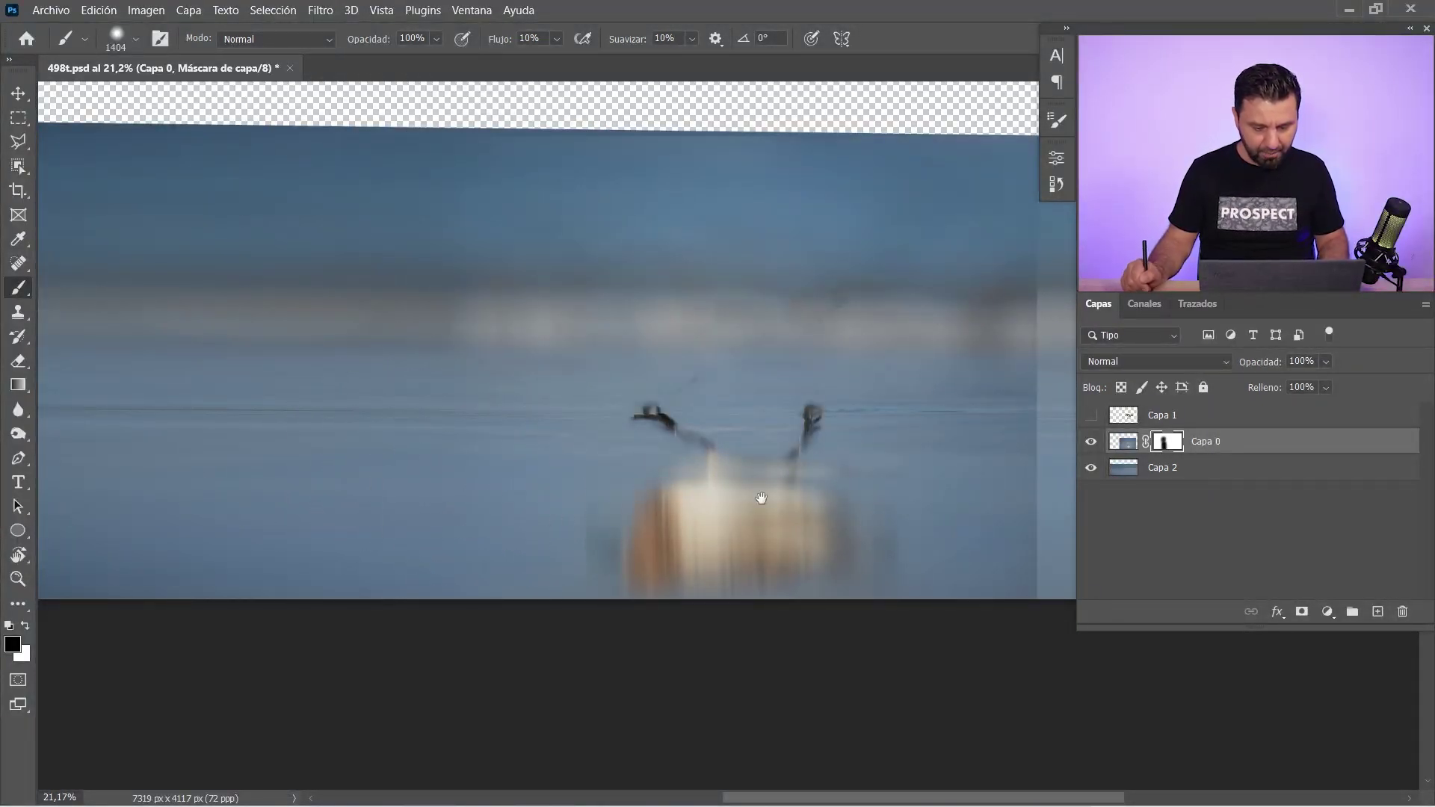
drag(761, 498, 347, 483)
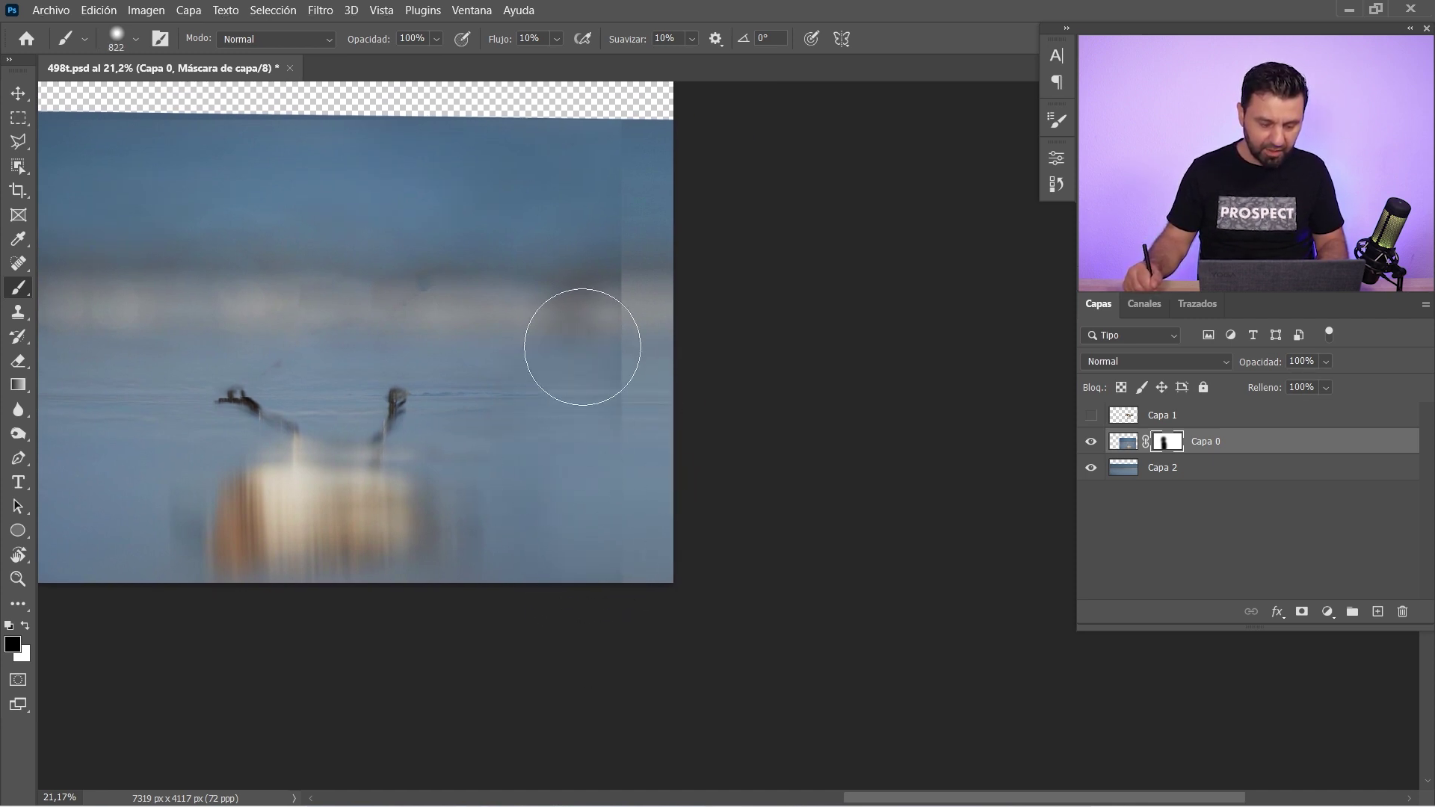
mouse_move(583, 347)
mouse_down()
mouse_move(593, 420)
mouse_move(673, 279)
mouse_move(651, 311)
mouse_move(608, 230)
mouse_move(644, 170)
mouse_move(618, 295)
mouse_move(625, 362)
mouse_move(571, 353)
mouse_move(548, 253)
mouse_up()
key(ctrl+minus)
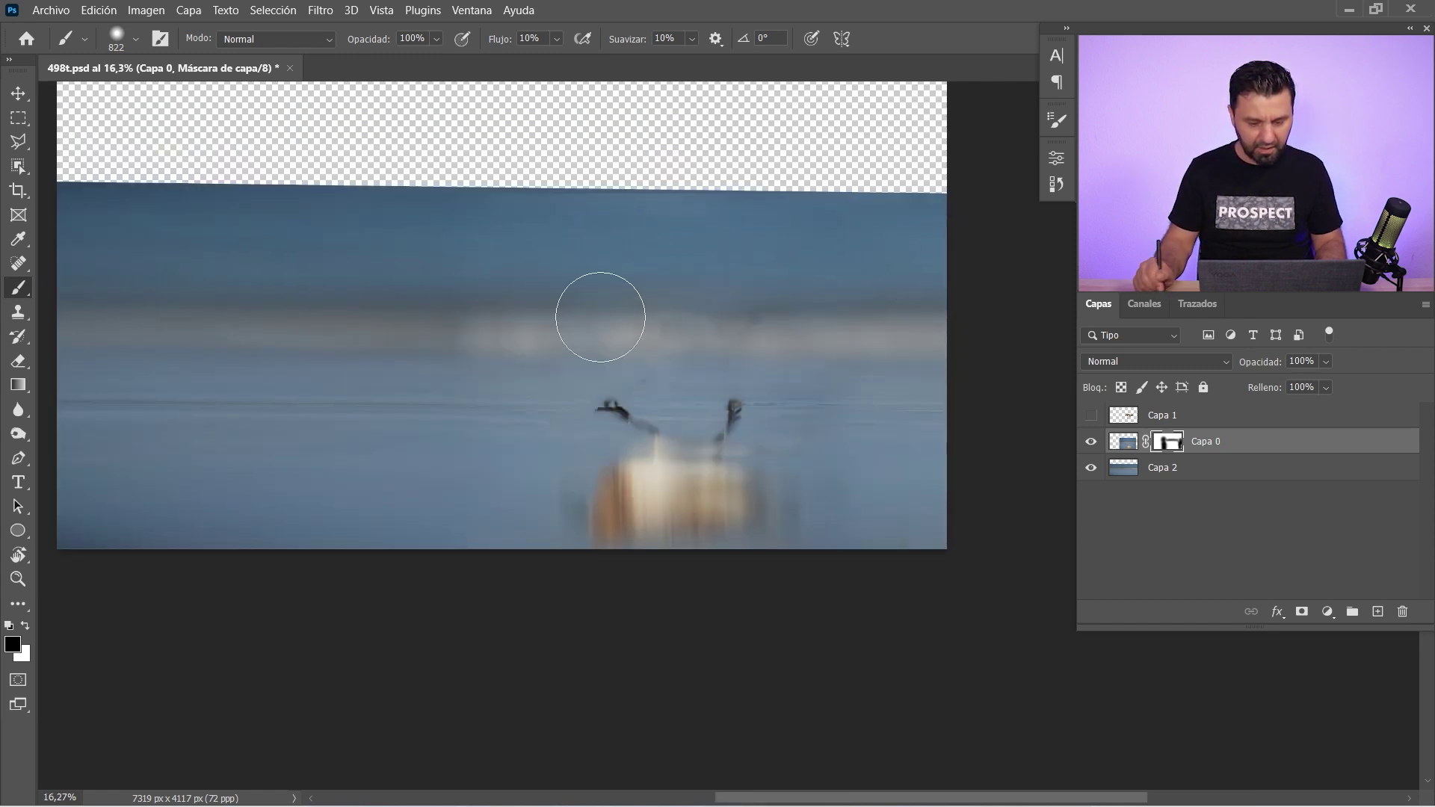
scroll(589, 469, down, 5)
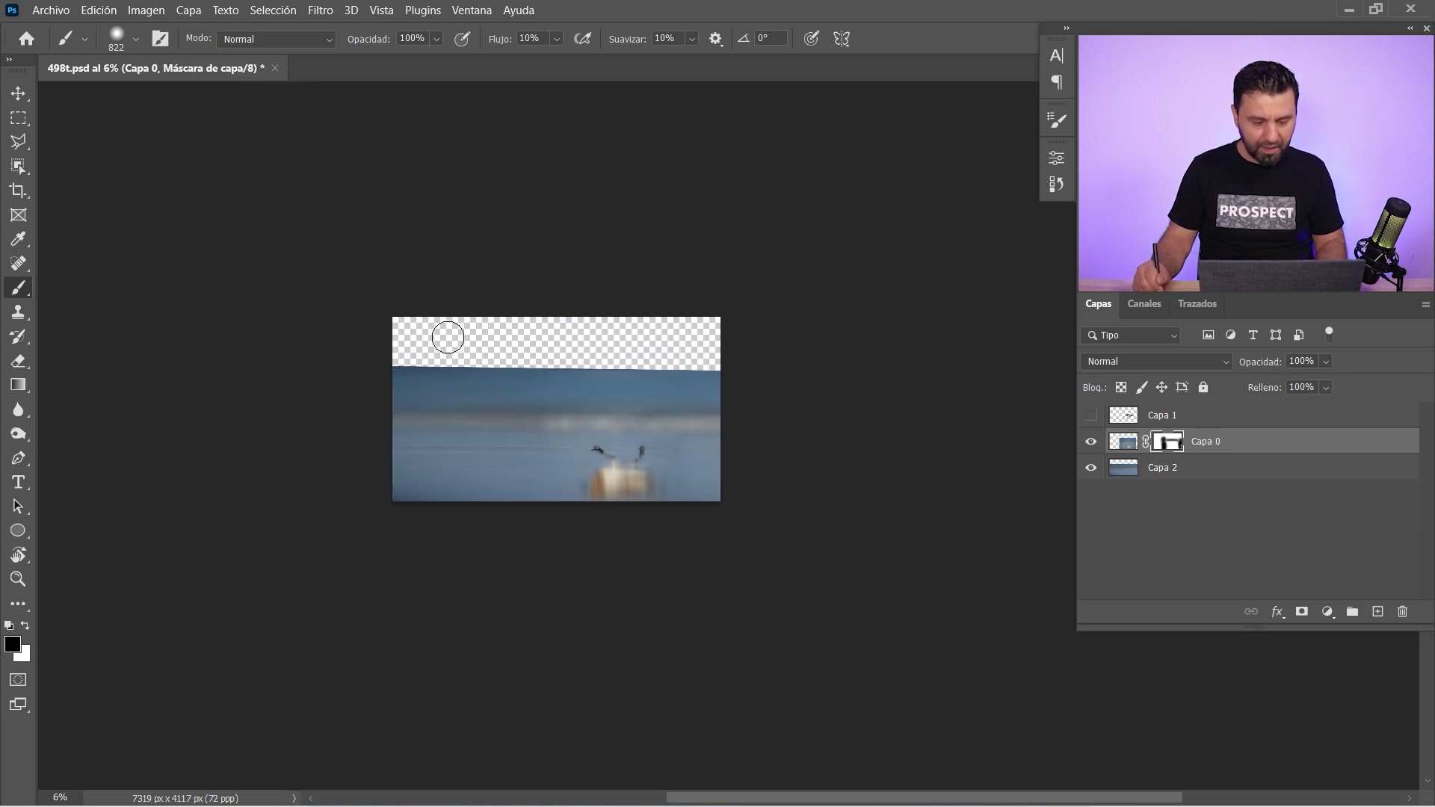
- Hide Capa 0 and select the stretched background layer Capa 2
click(1091, 443)
click(1144, 469)
scroll(454, 419, up, 2)
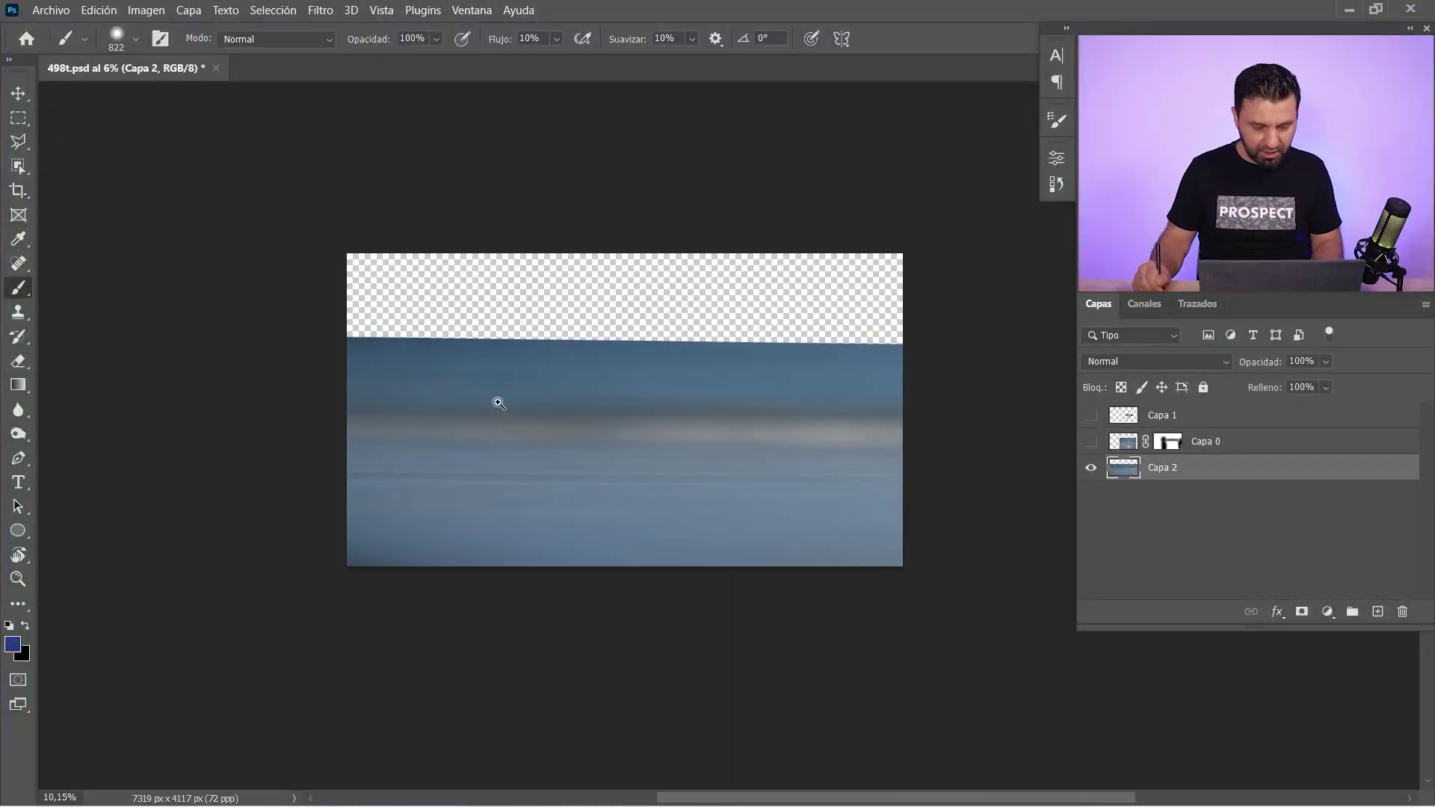
scroll(497, 401, up, 3)
scroll(636, 415, down, 2)
scroll(642, 421, down, 2)
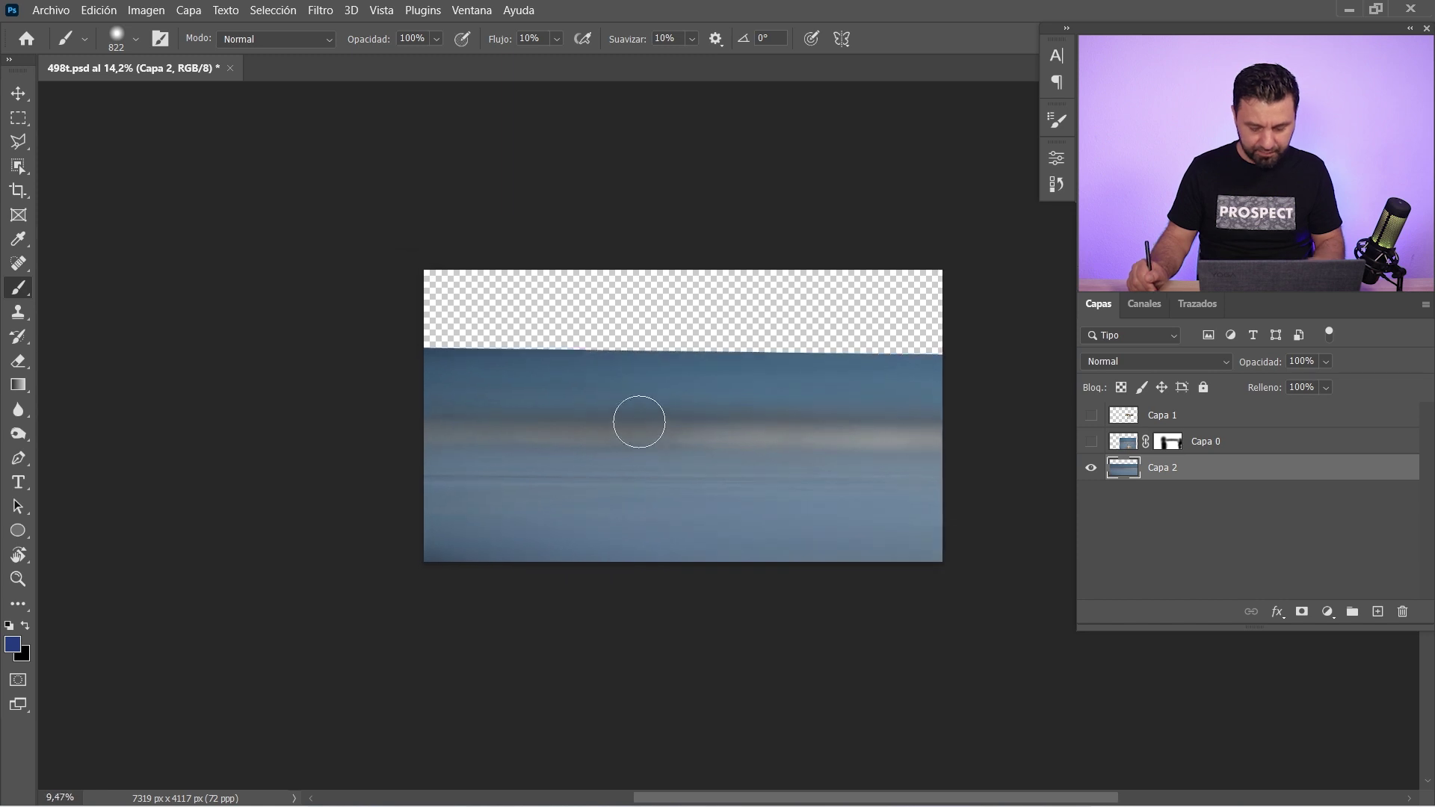
- Copy a sea strip to a layer below Capa 2 and stretch it over the top band
key(m)
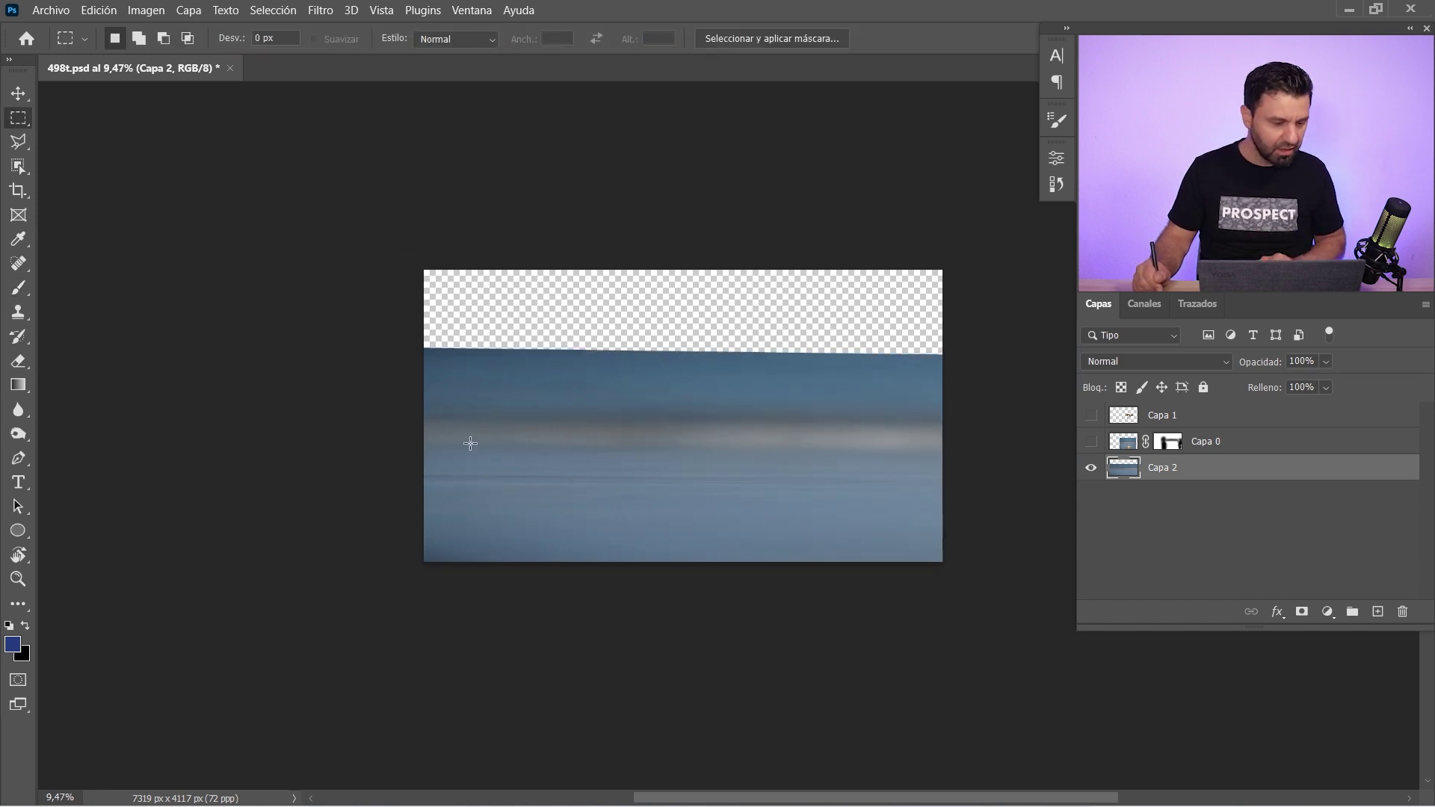
right_click(20, 124)
click(70, 118)
drag(400, 306, 977, 408)
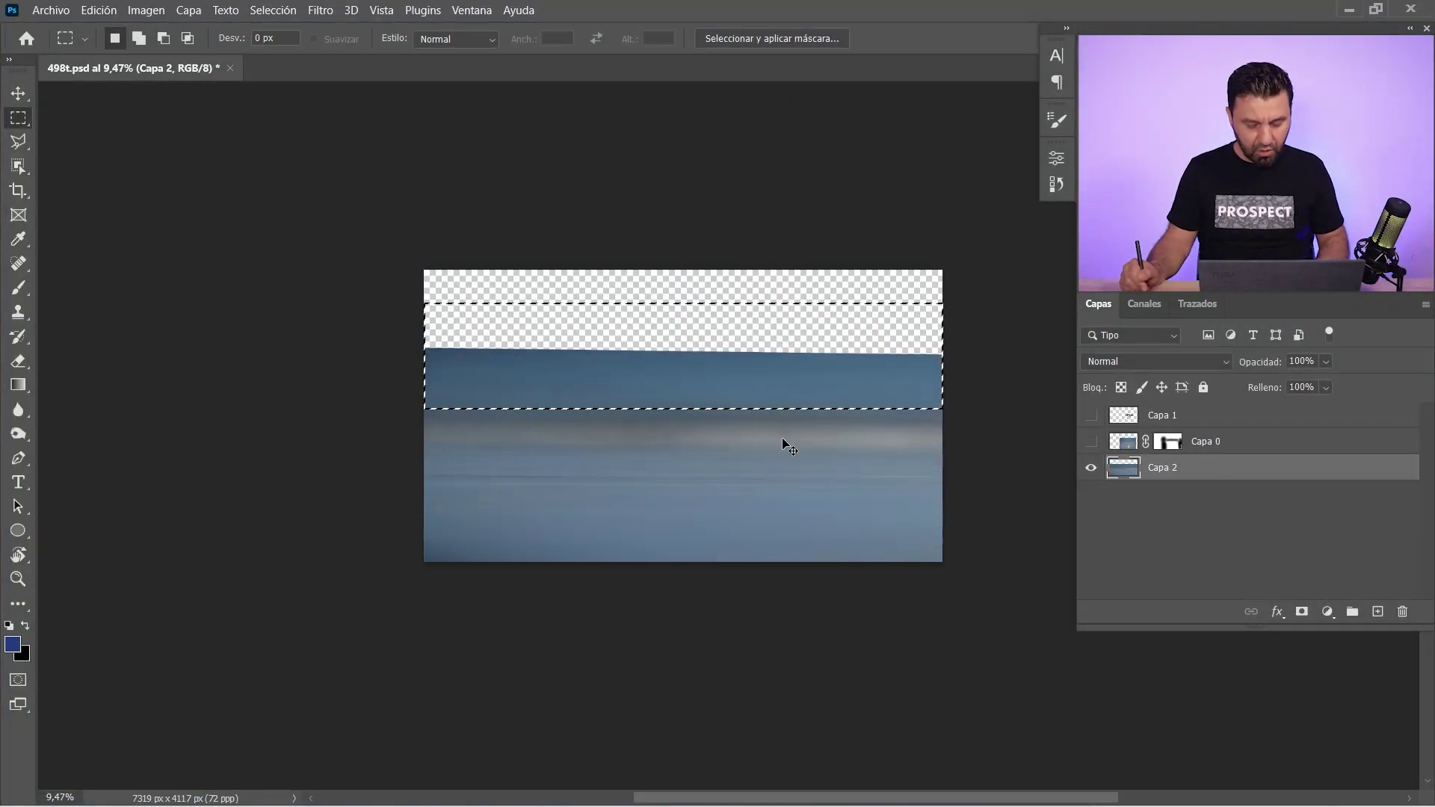
key(ctrl+j)
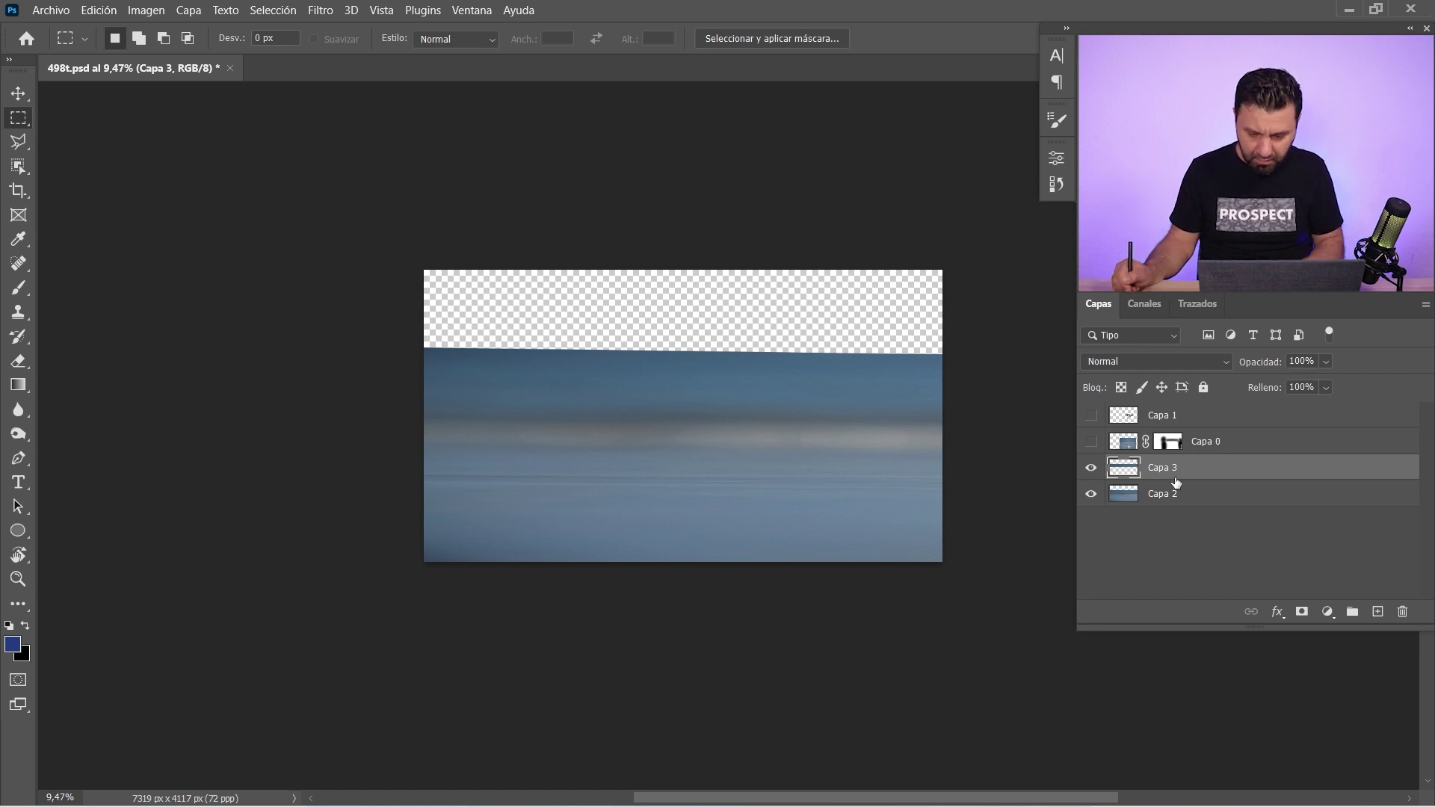
drag(1176, 482, 1172, 503)
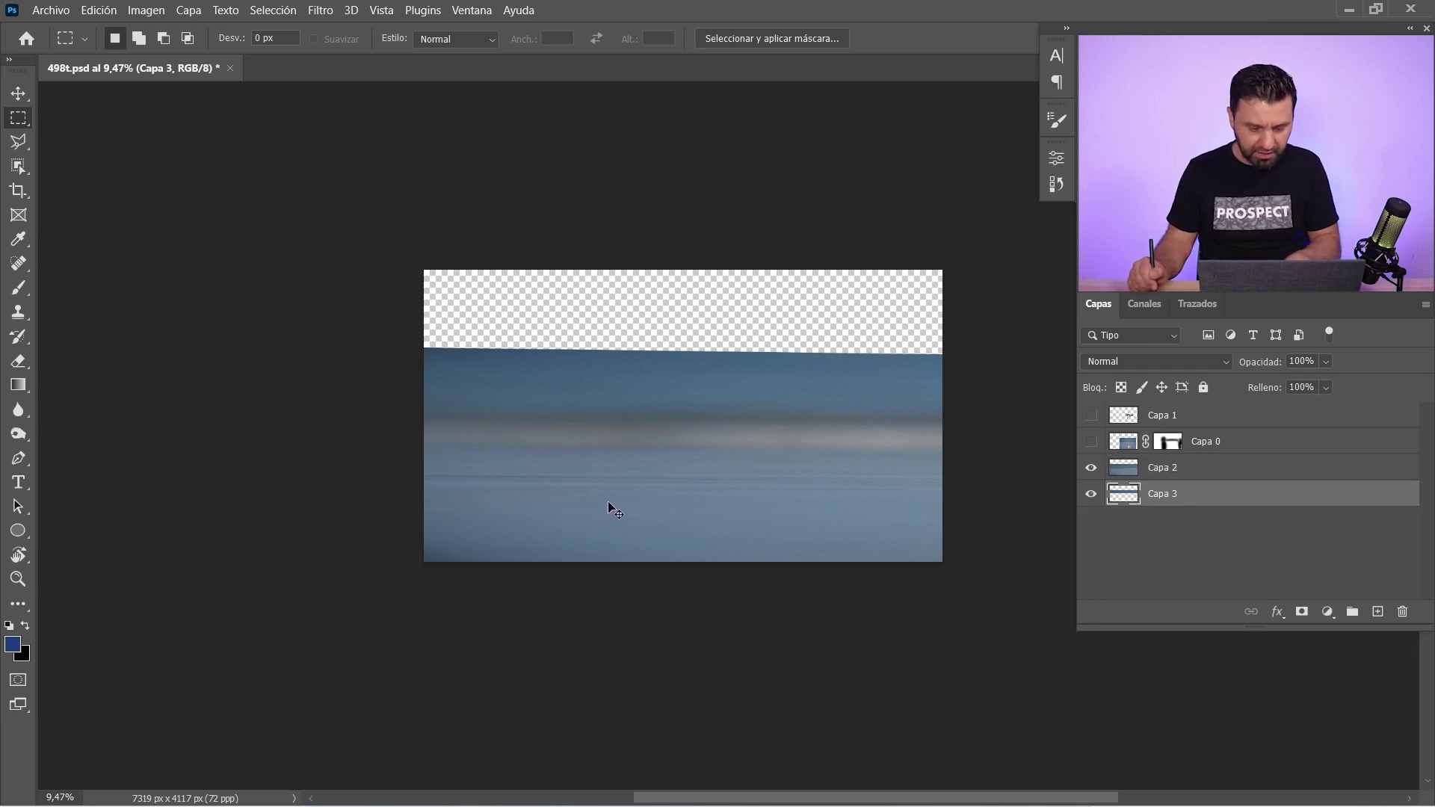
key(ctrl+t)
drag(725, 388, 713, 307)
mouse_move(938, 327)
mouse_down()
mouse_move(996, 469)
mouse_move(940, 334)
mouse_up()
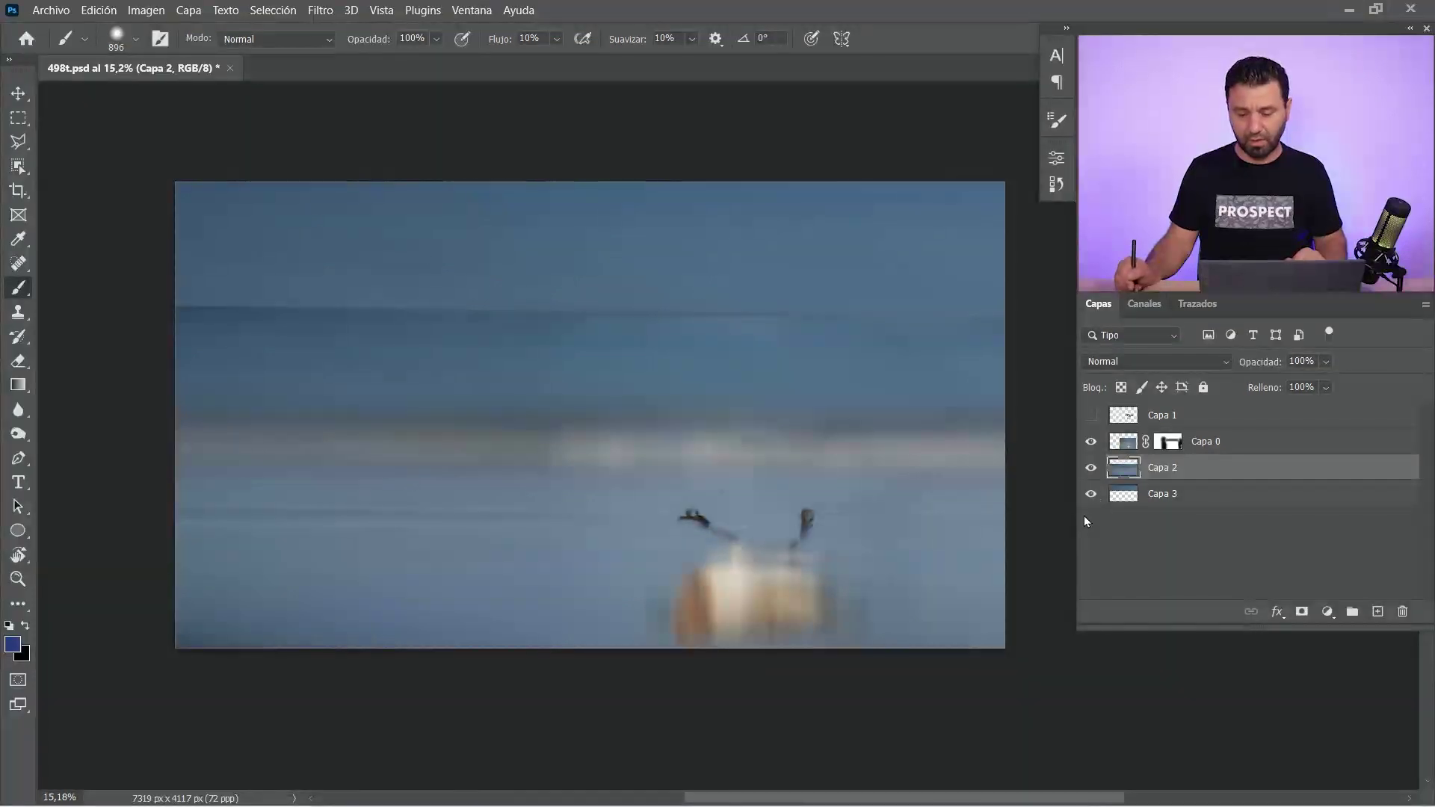
- Select Capa 0 and add a new empty layer, Capa 4, above it
key(alt+bracketright)
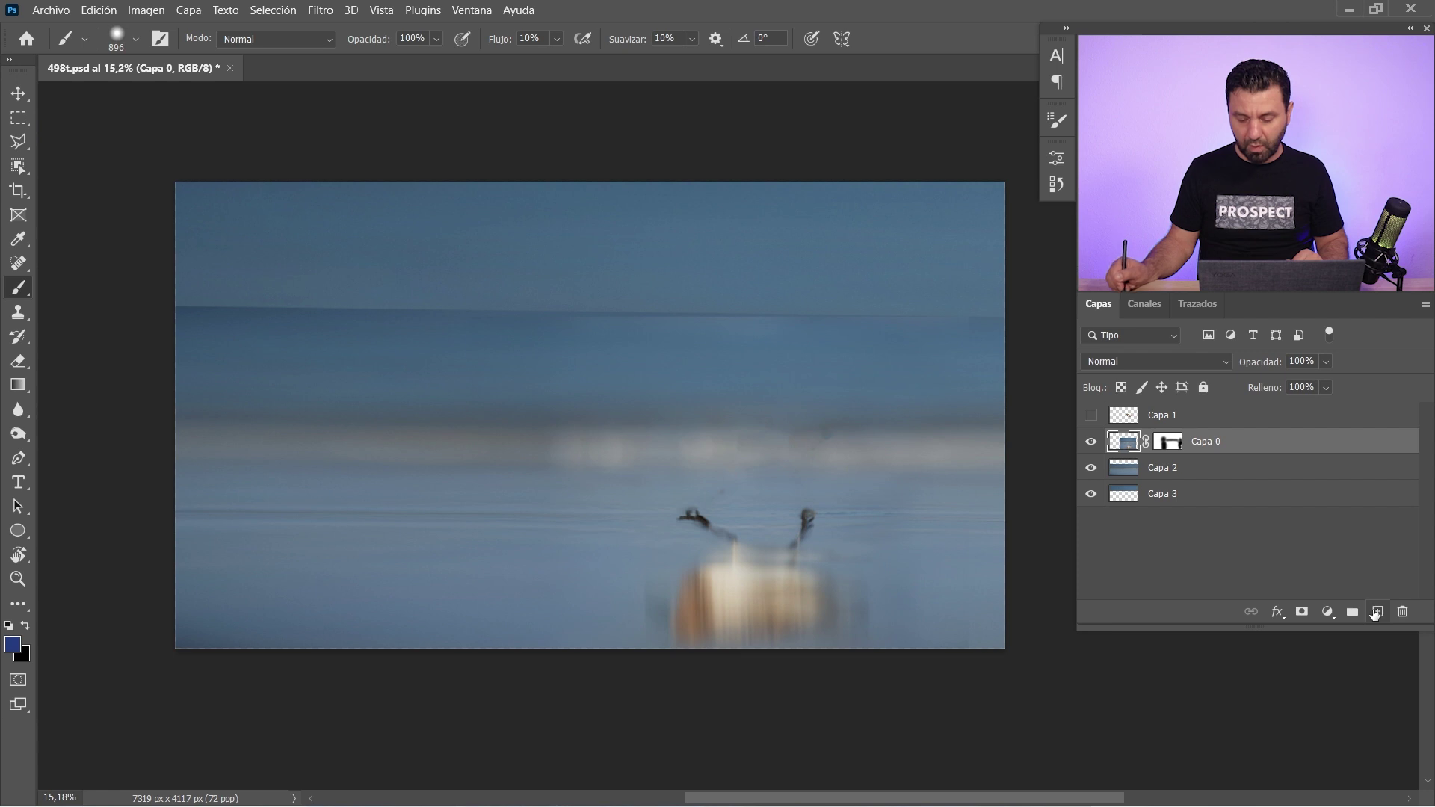
click(1377, 612)
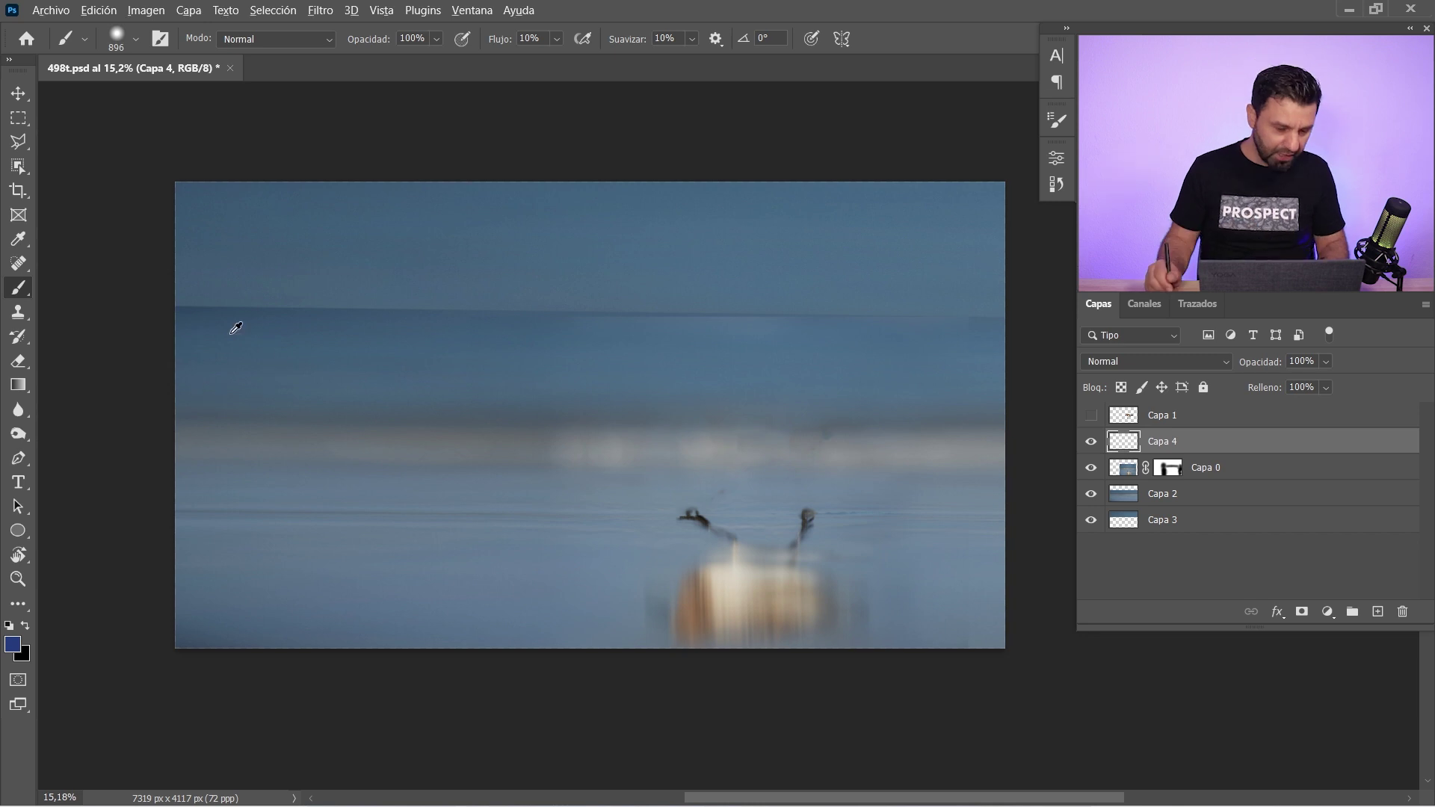
- Sample the sky blue and paint it softly over the upper sky with a large brush
alt+click(388, 312)
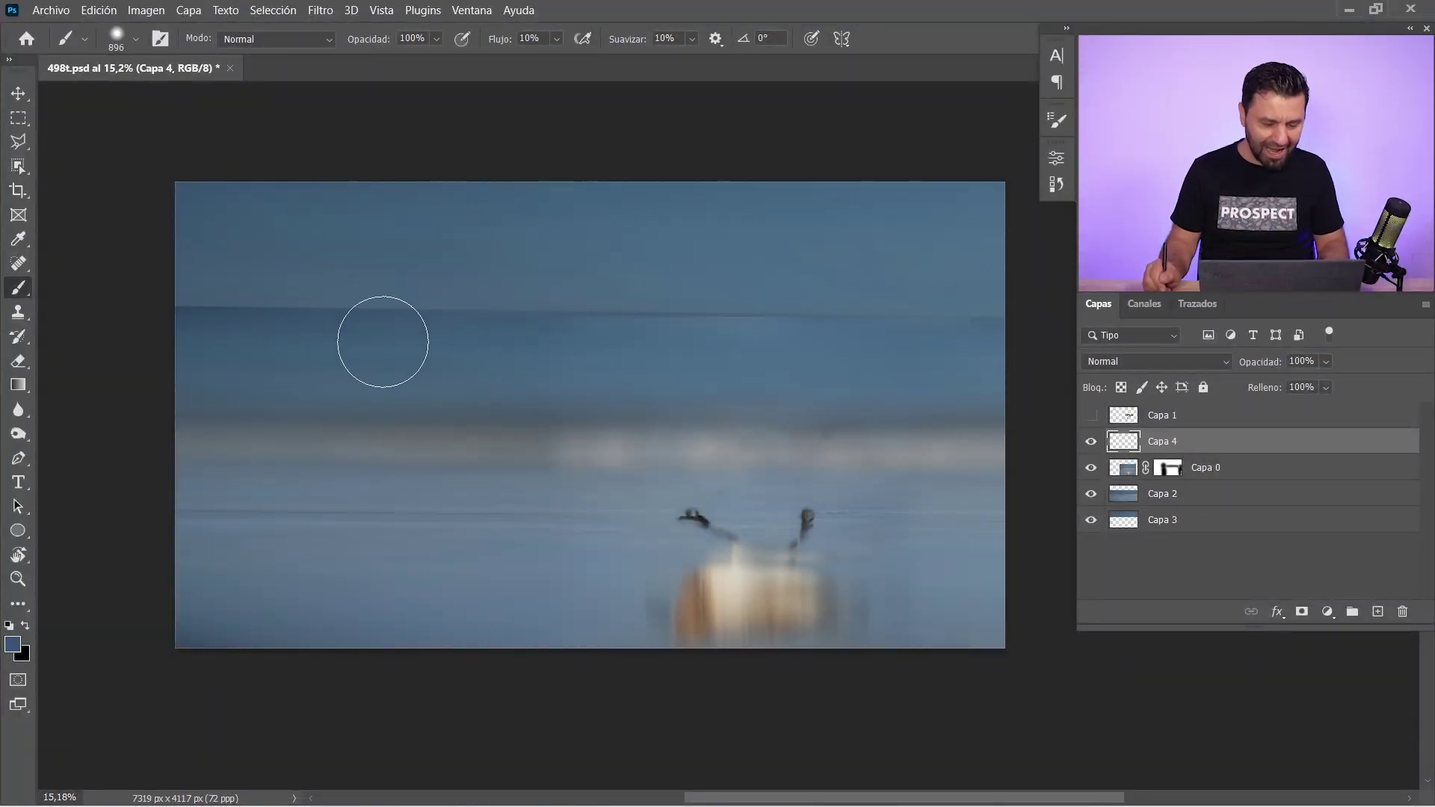
alt+click(445, 313)
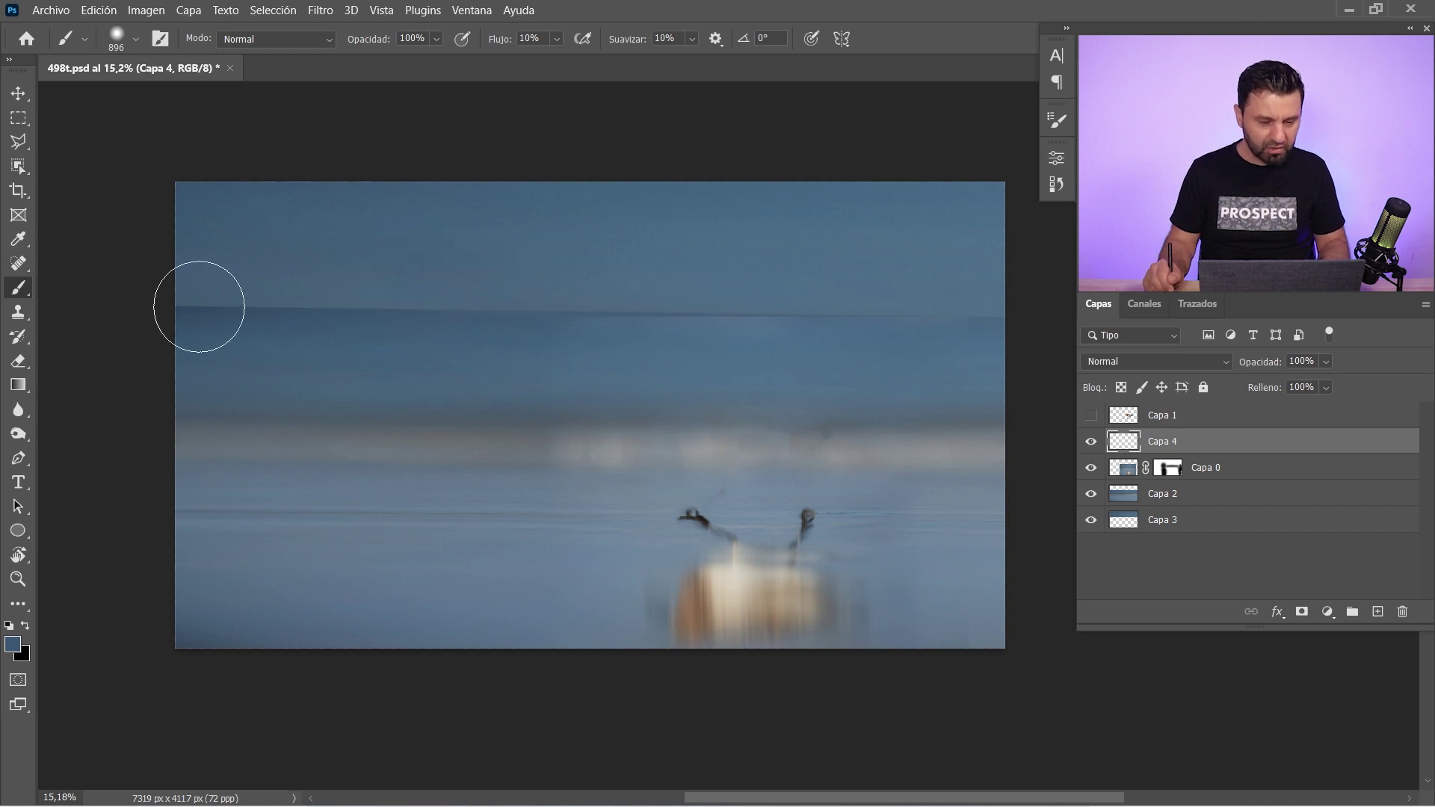
drag(181, 302, 249, 311)
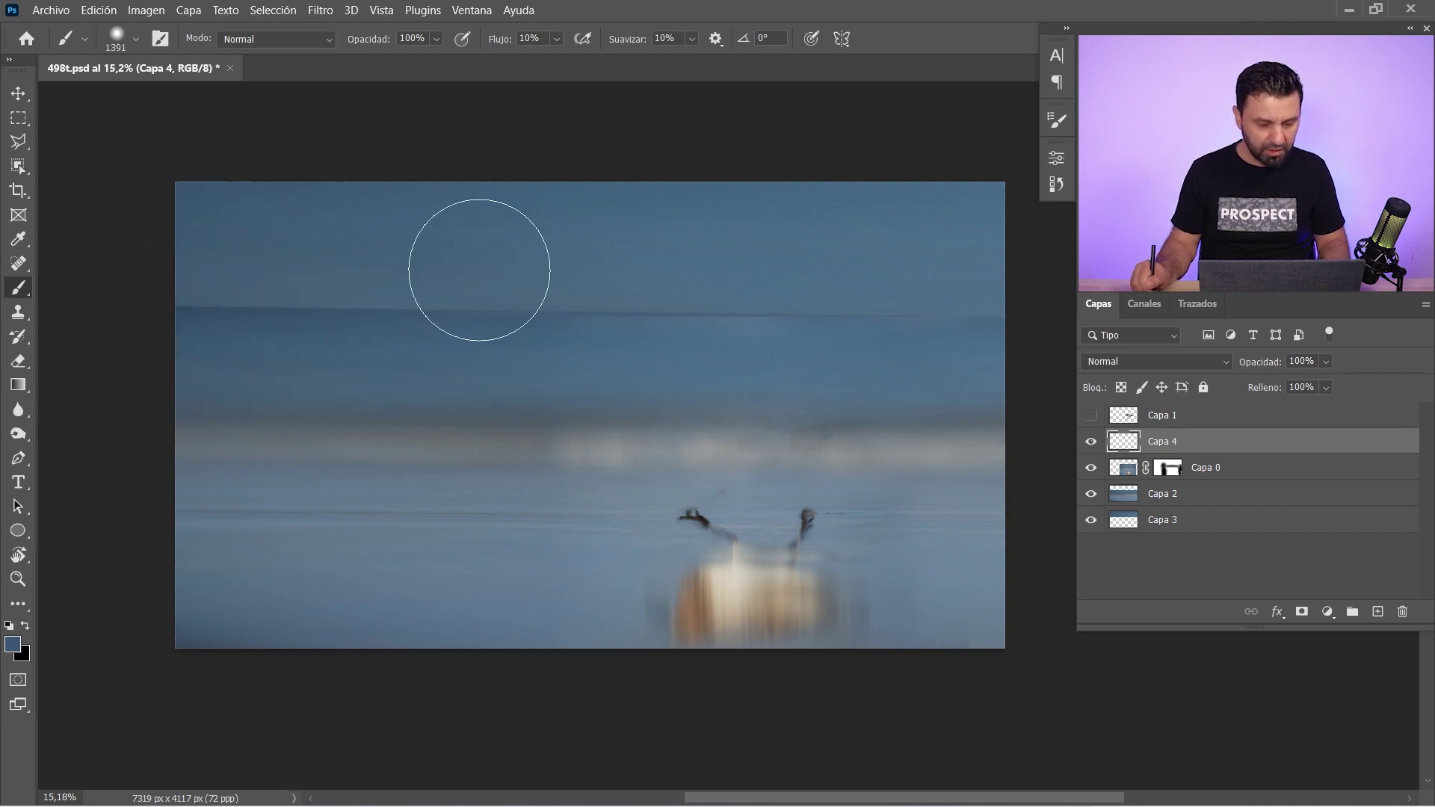
mouse_move(859, 295)
mouse_down()
mouse_move(769, 288)
mouse_move(900, 284)
mouse_move(954, 263)
mouse_move(833, 182)
mouse_move(516, 227)
mouse_up()
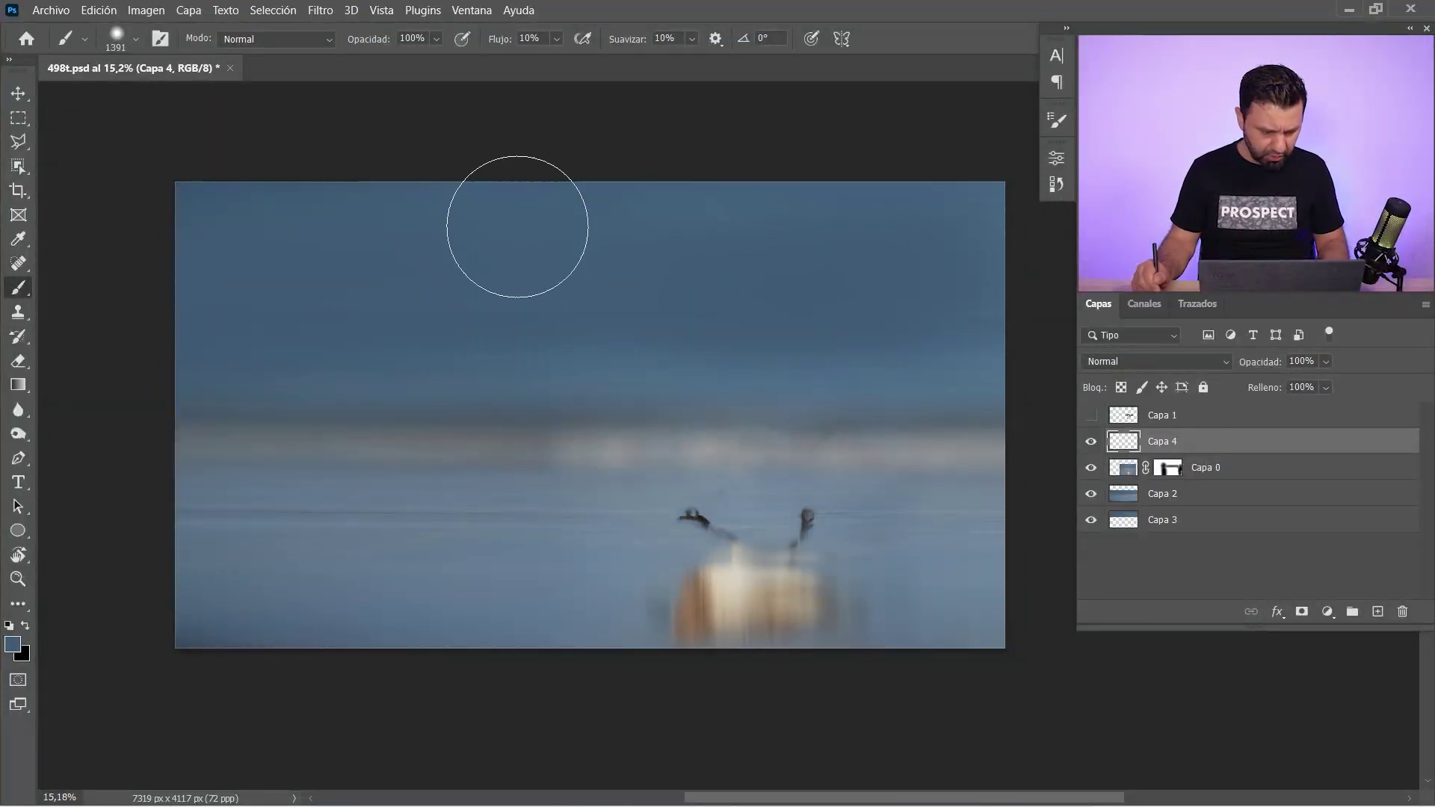
- Sample further sky tones, shrink the brush, and zoom in to inspect the sky
alt+click(241, 400)
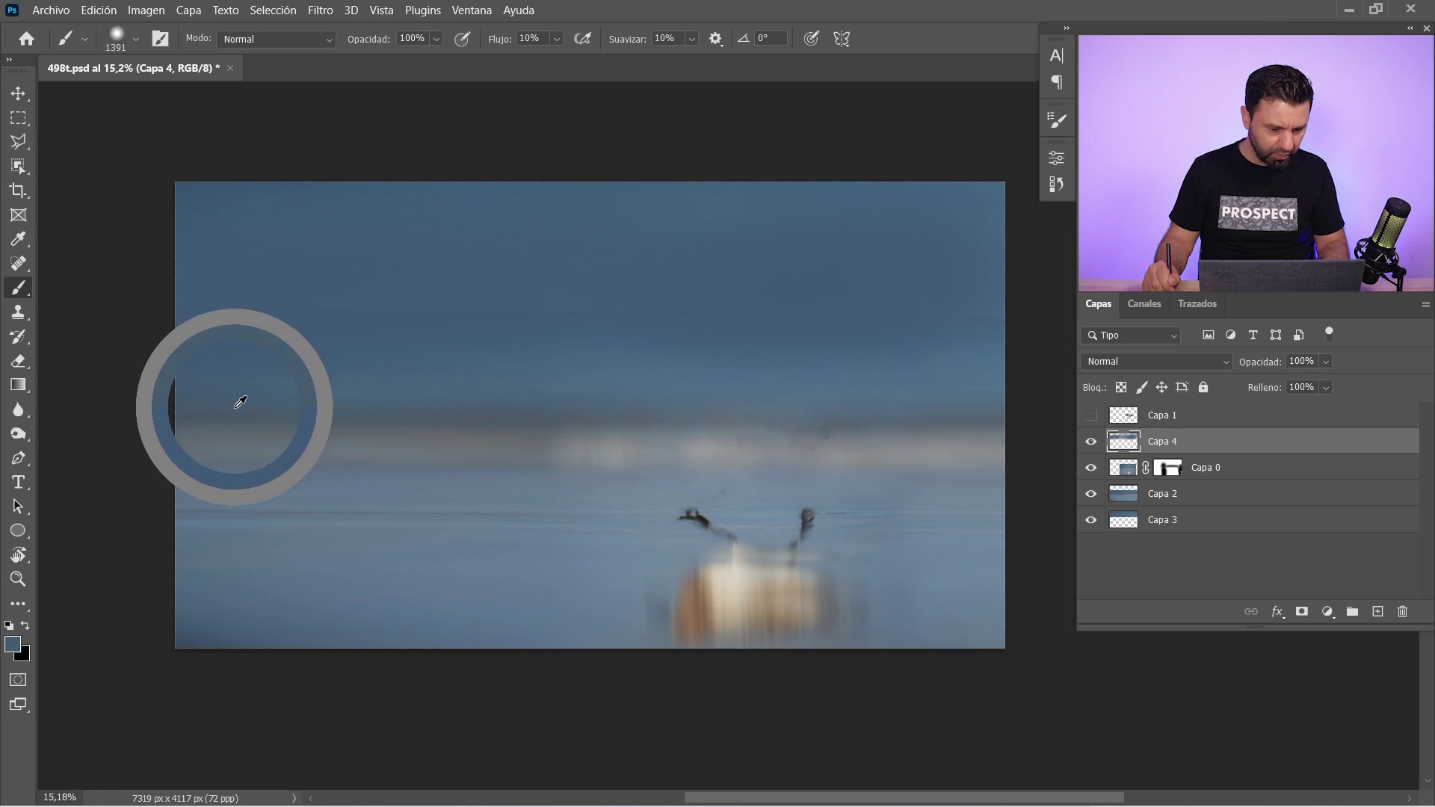
drag(241, 402, 241, 404)
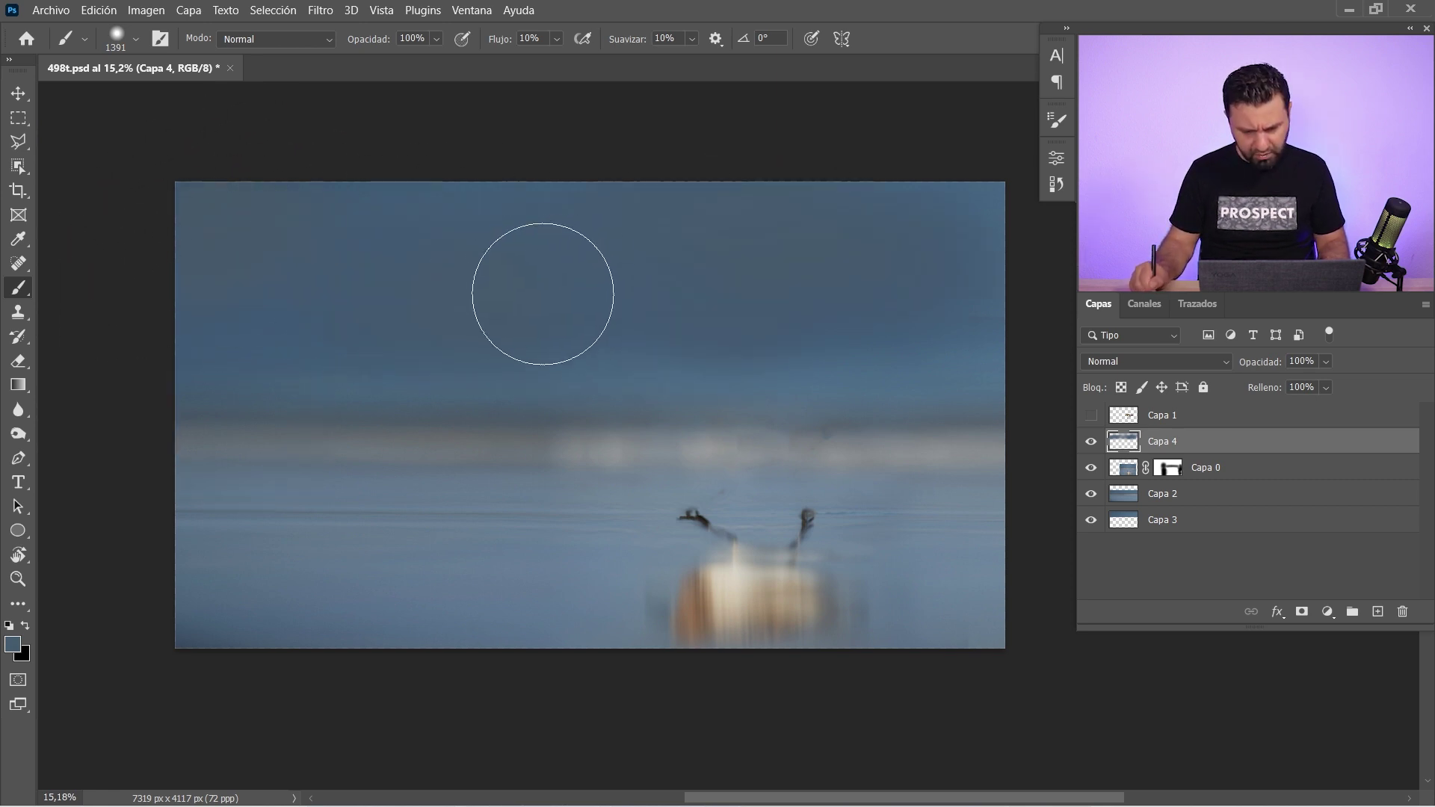
alt+click(525, 386)
drag(493, 362, 403, 378)
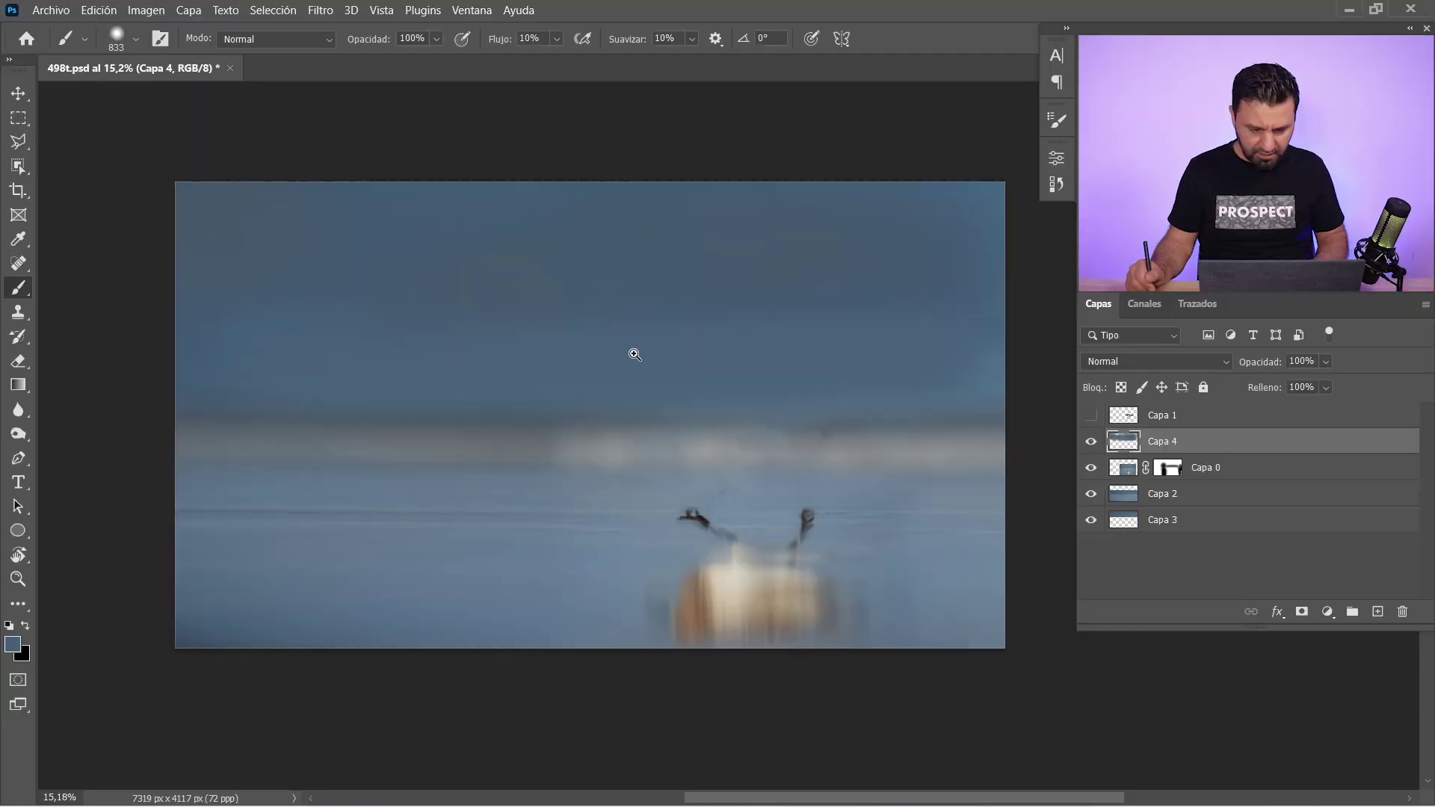
mouse_move(631, 352)
mouse_down()
mouse_move(700, 334)
mouse_move(578, 346)
mouse_up()
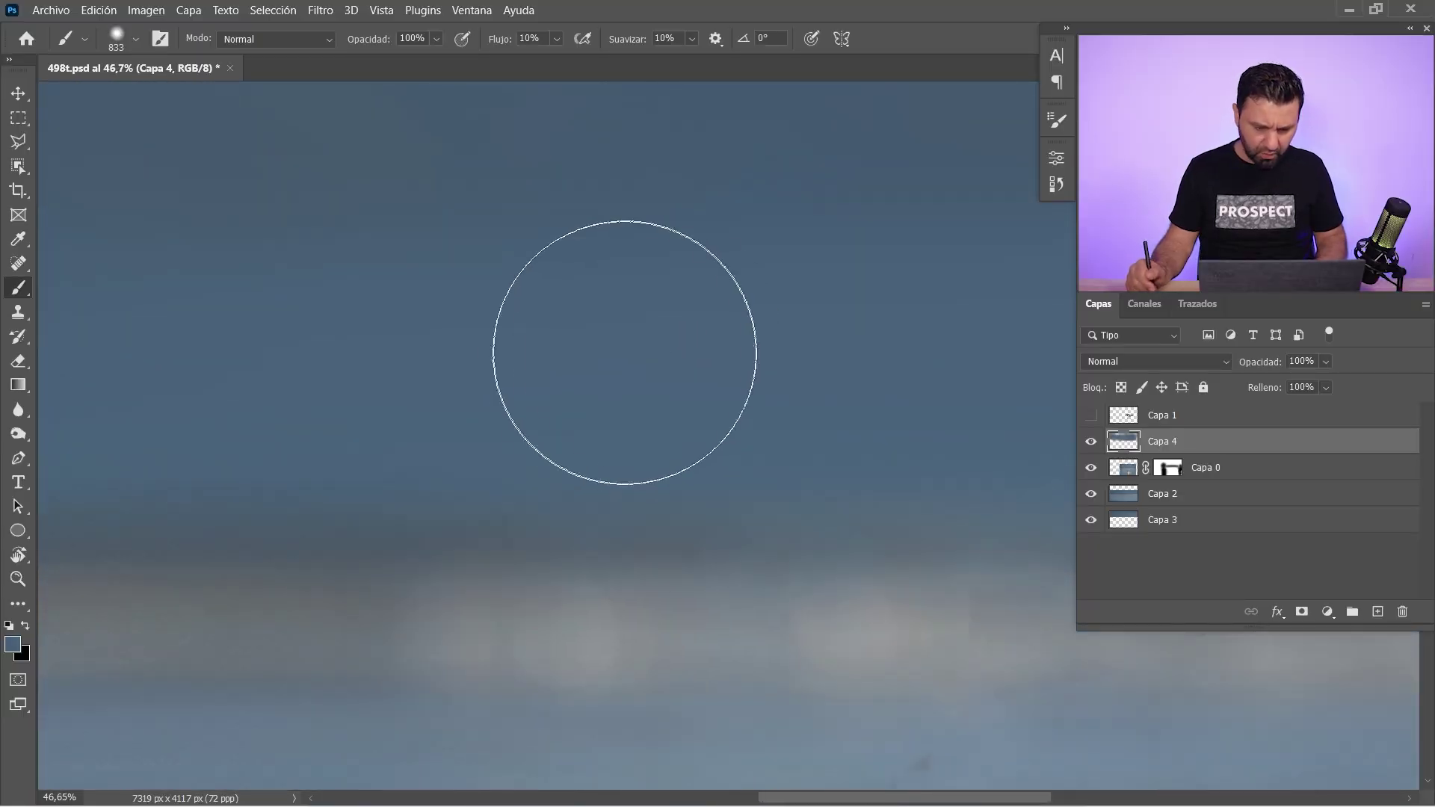
- Apply Add Noise at 11.55%, Uniform and Monochromatic, to the Capa 4 sky
click(327, 13)
mouse_move(335, 354)
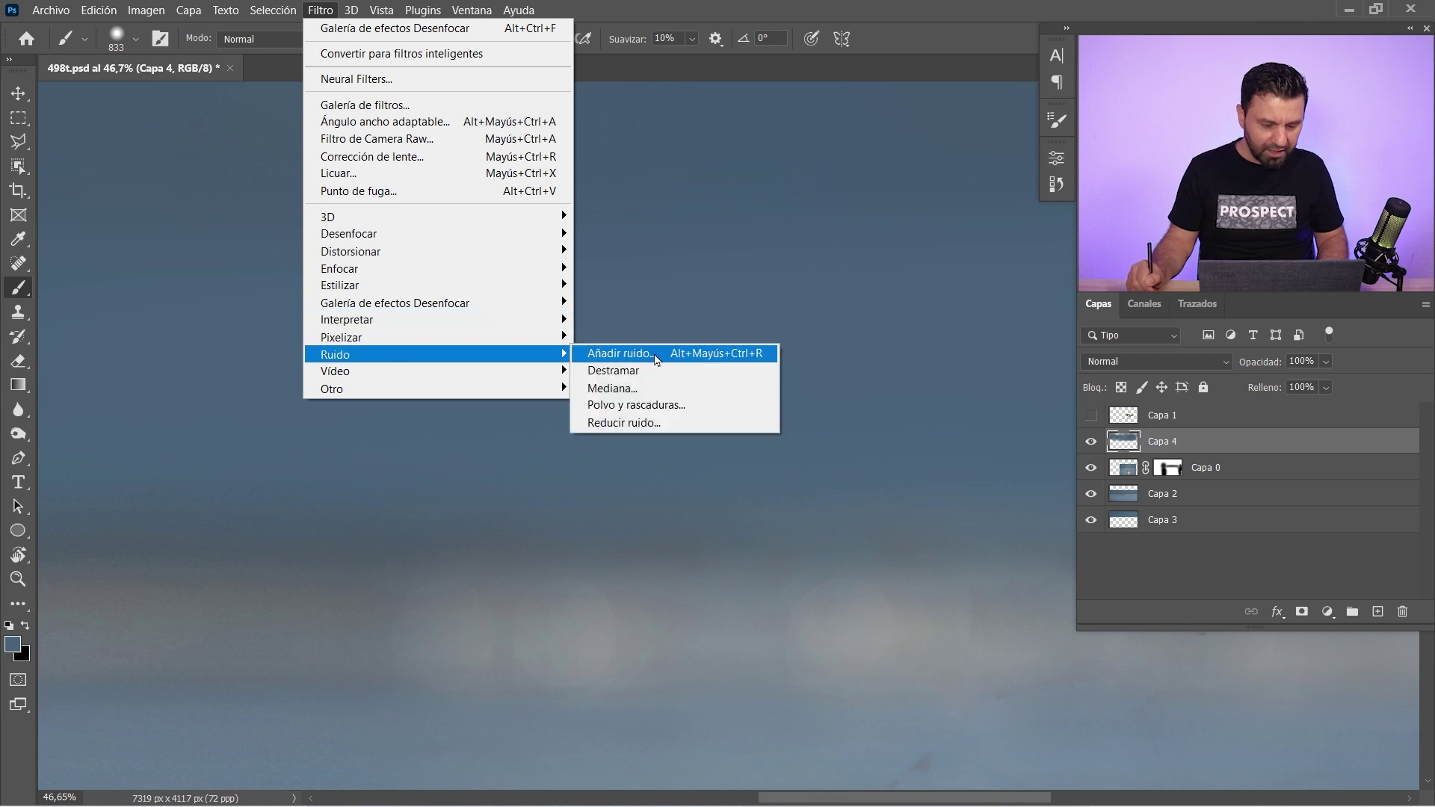
click(622, 353)
drag(602, 410, 589, 414)
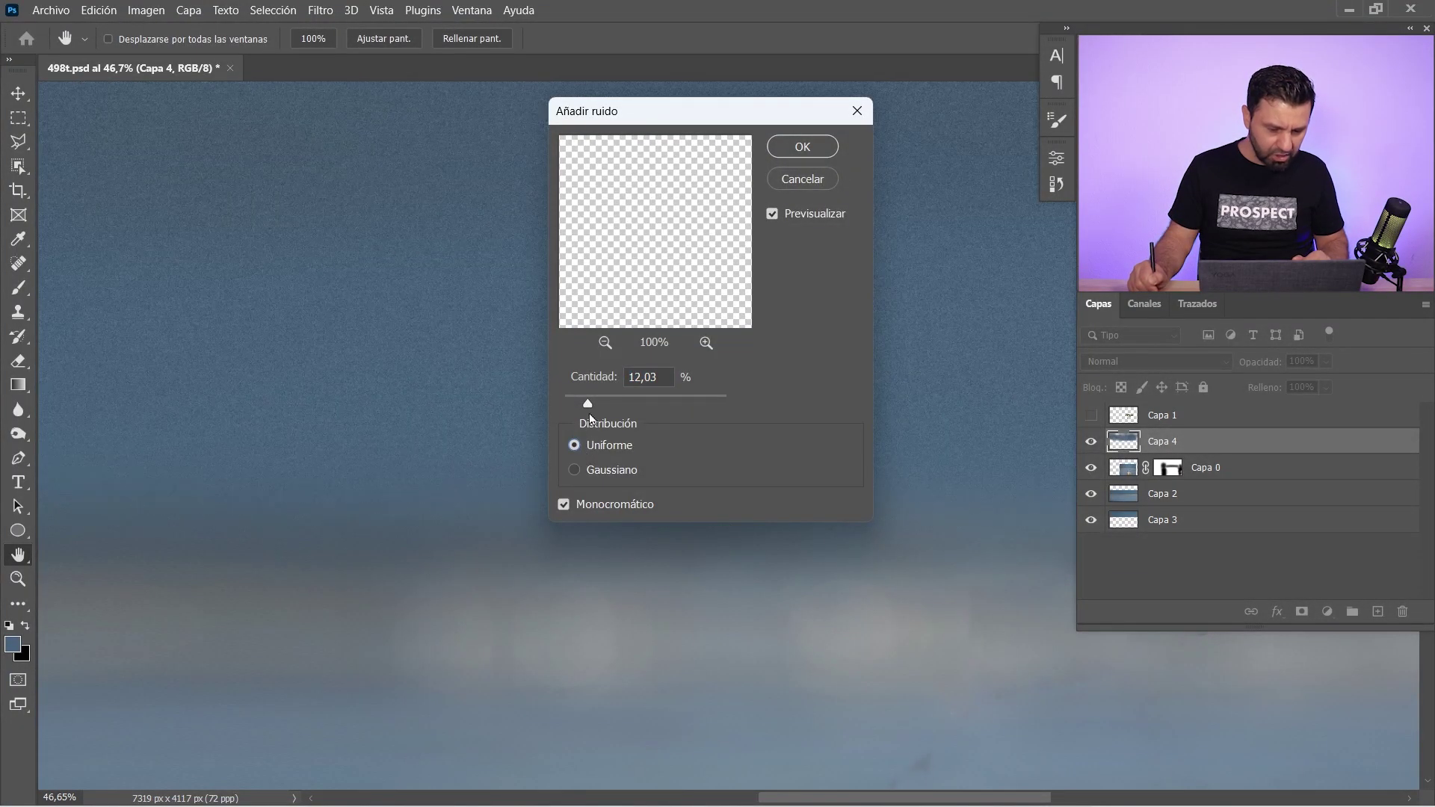
drag(586, 403, 588, 402)
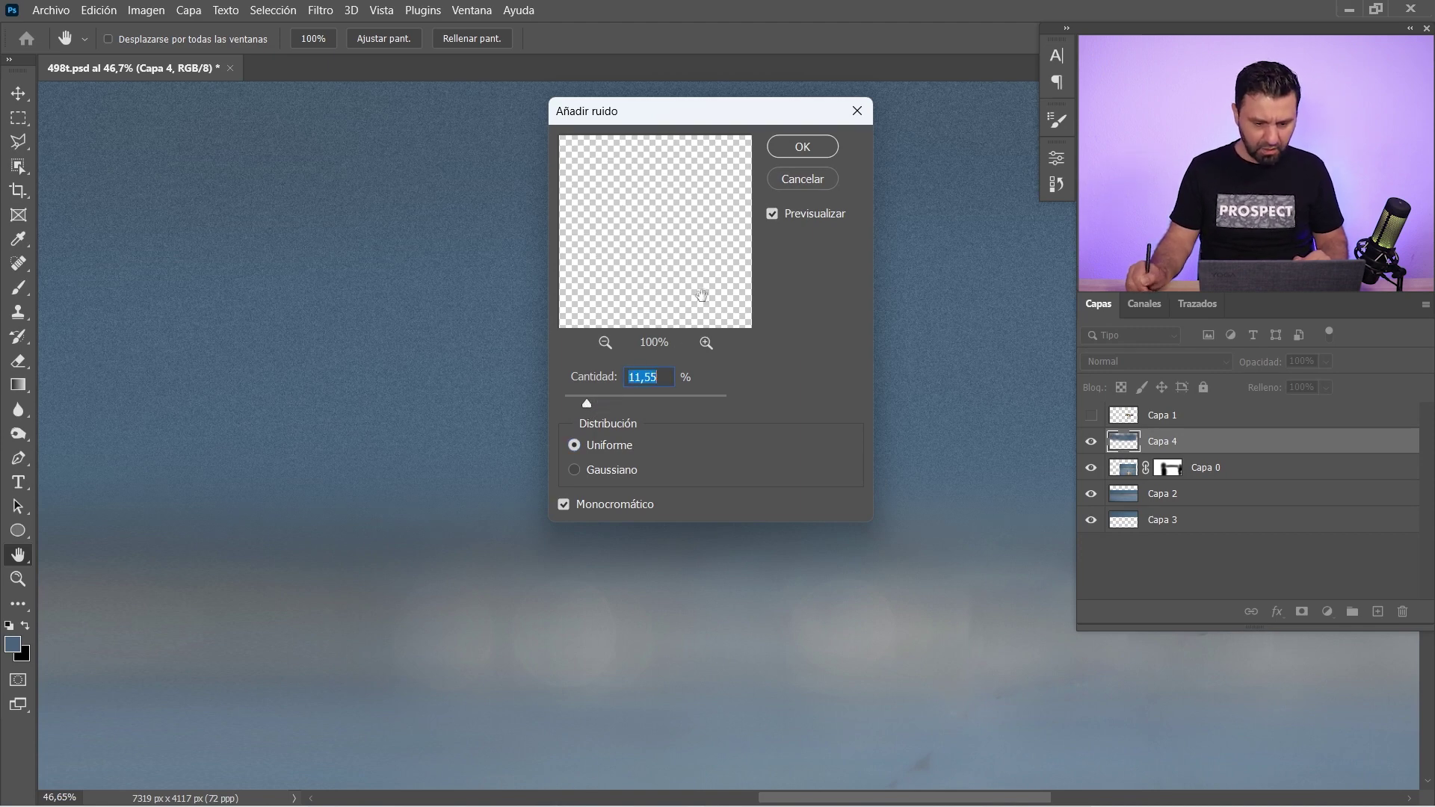
click(798, 148)
key(b)
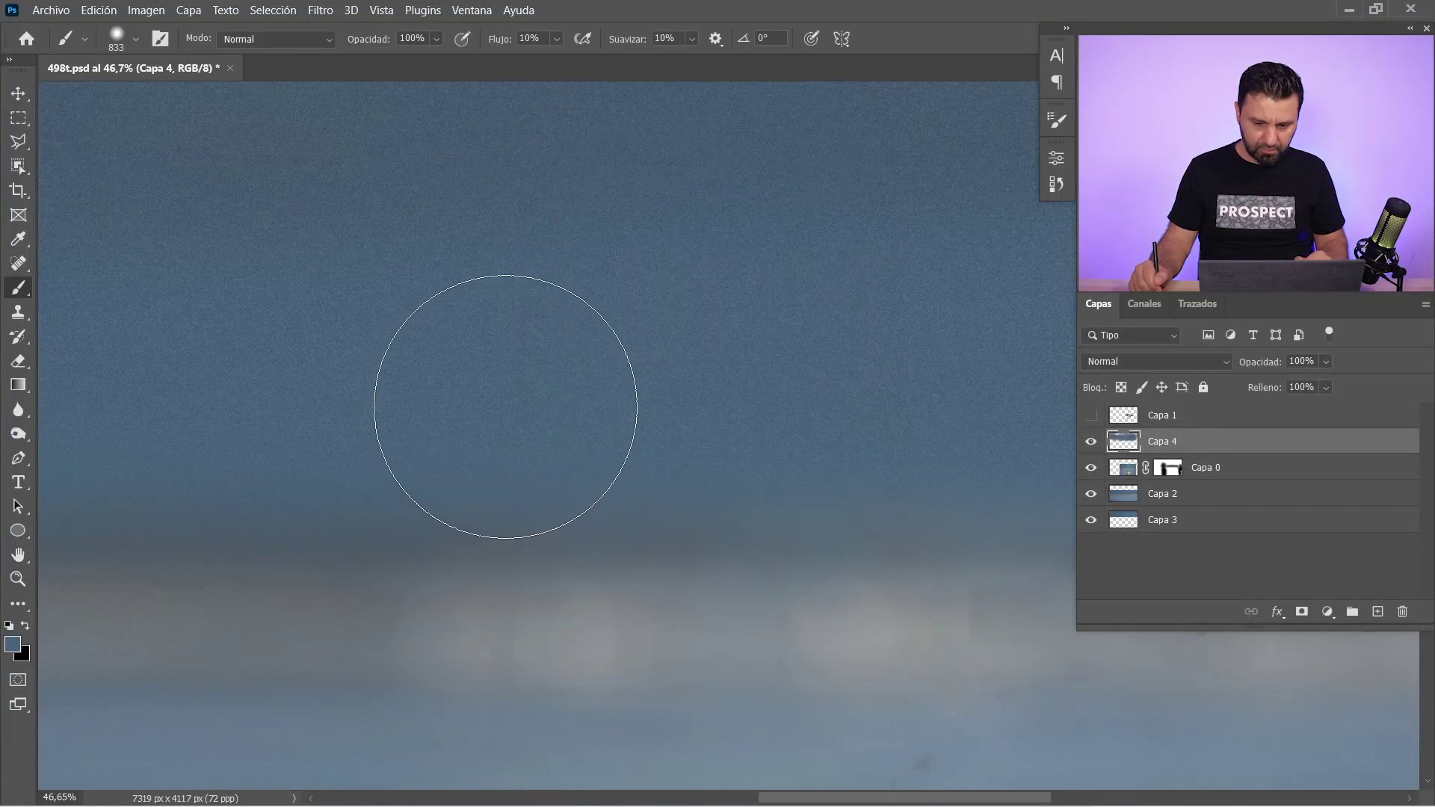
- Soften Capa 4's sky with a 2.1-pixel Gaussian Blur, then zoom out to the whole image
click(323, 10)
mouse_move(348, 233)
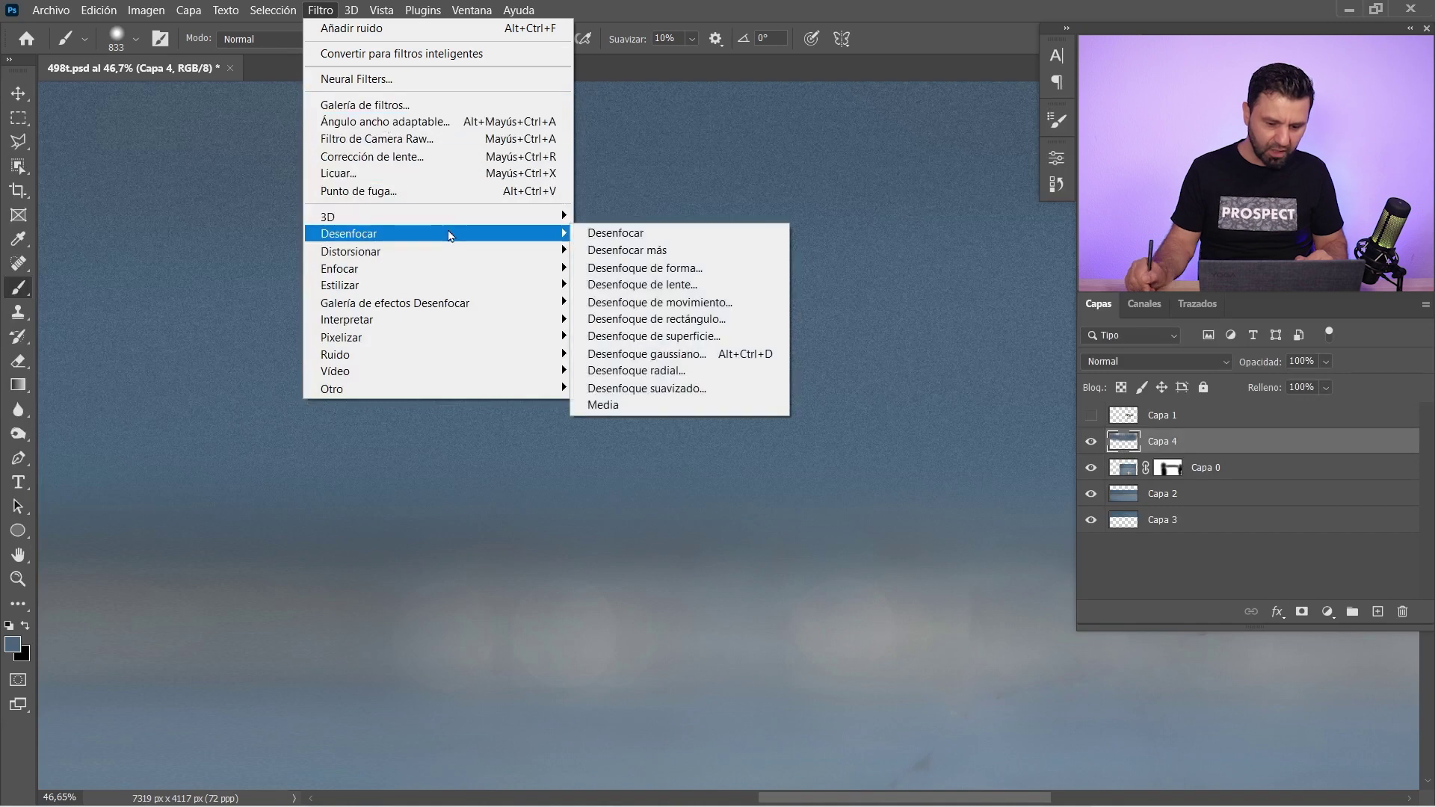
click(657, 354)
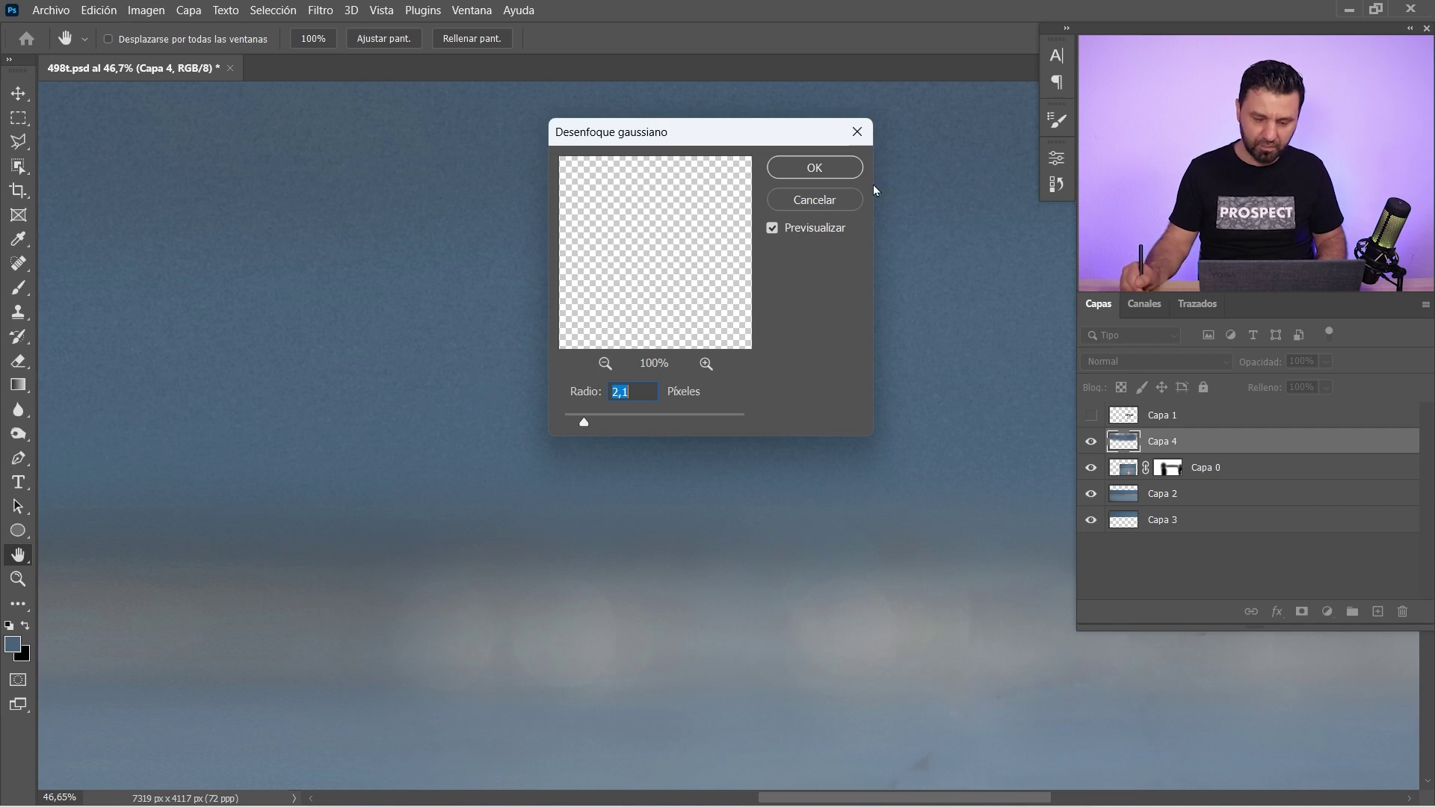
click(814, 167)
key(b)
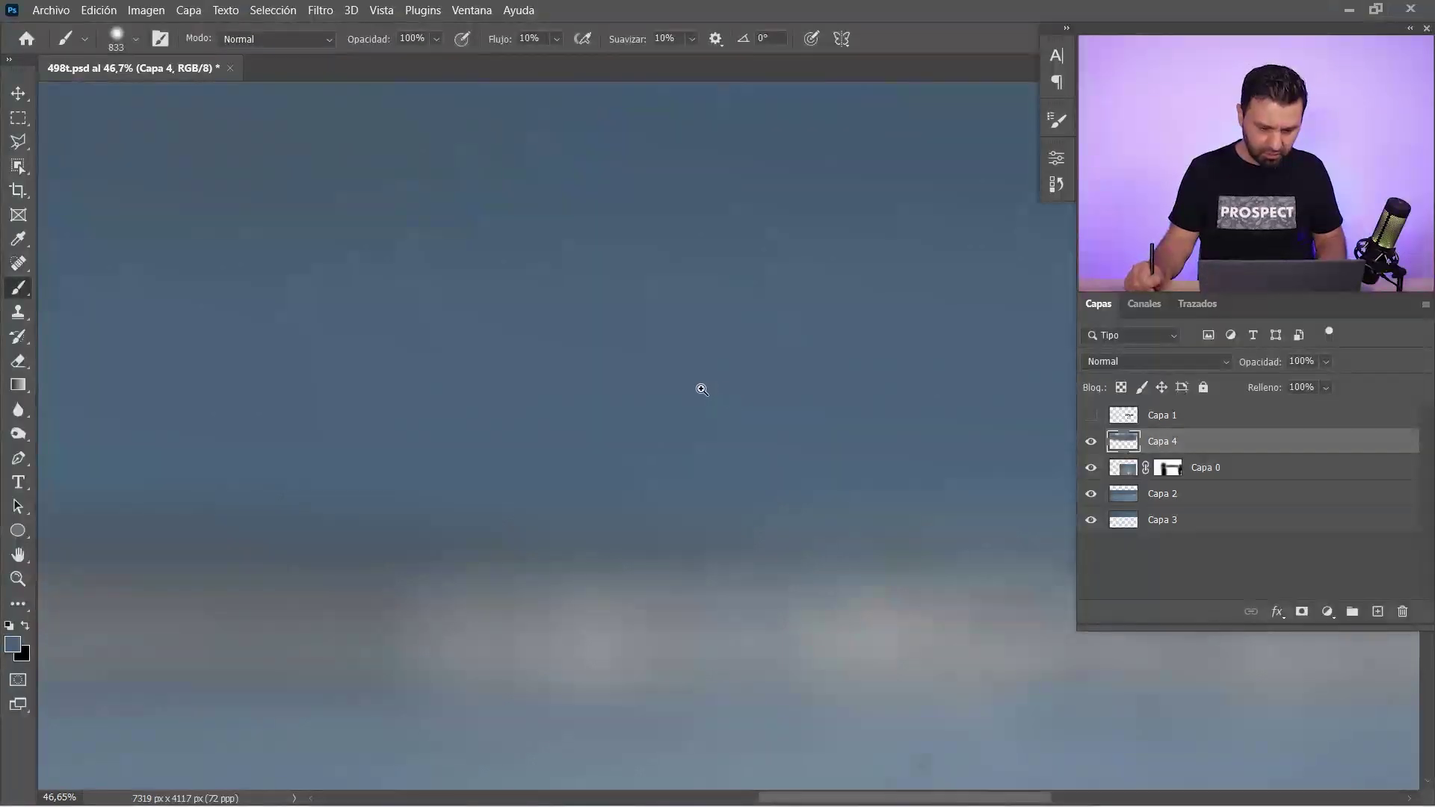
drag(702, 388, 645, 394)
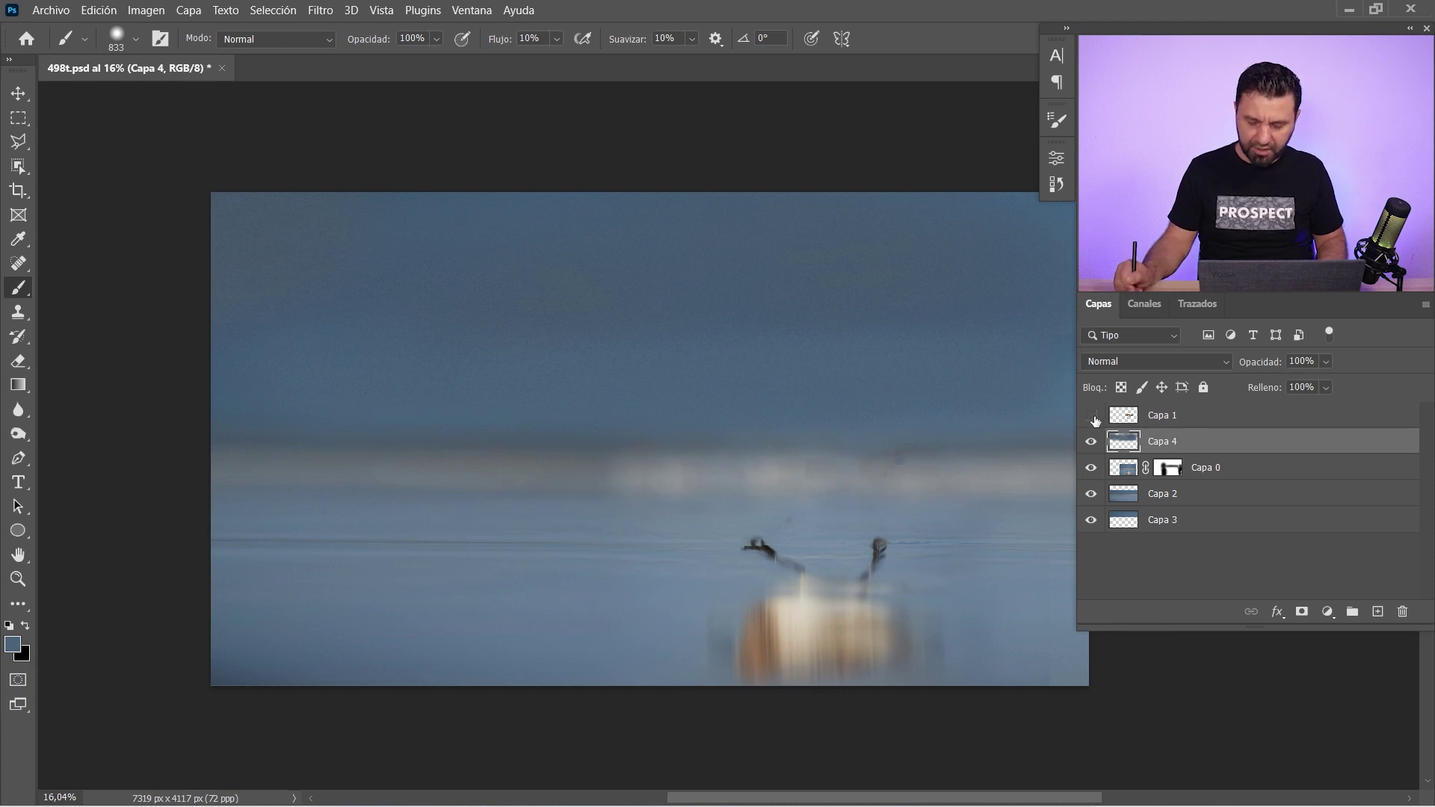
- Show Capa 1's sharp sandpiper again and brush sampled blue over the bright reflection on Capa 4
key(ctrl+z)
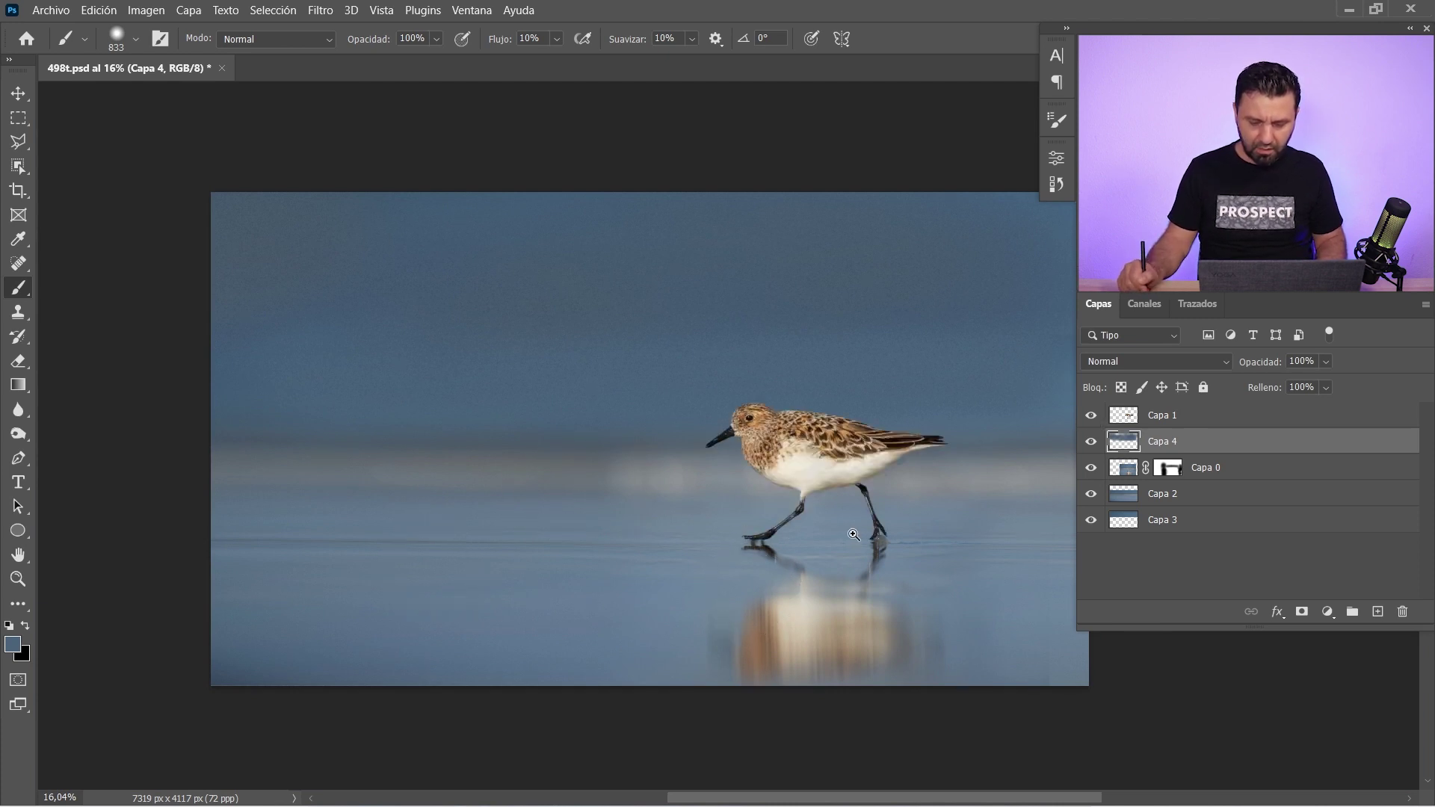
drag(854, 534, 853, 494)
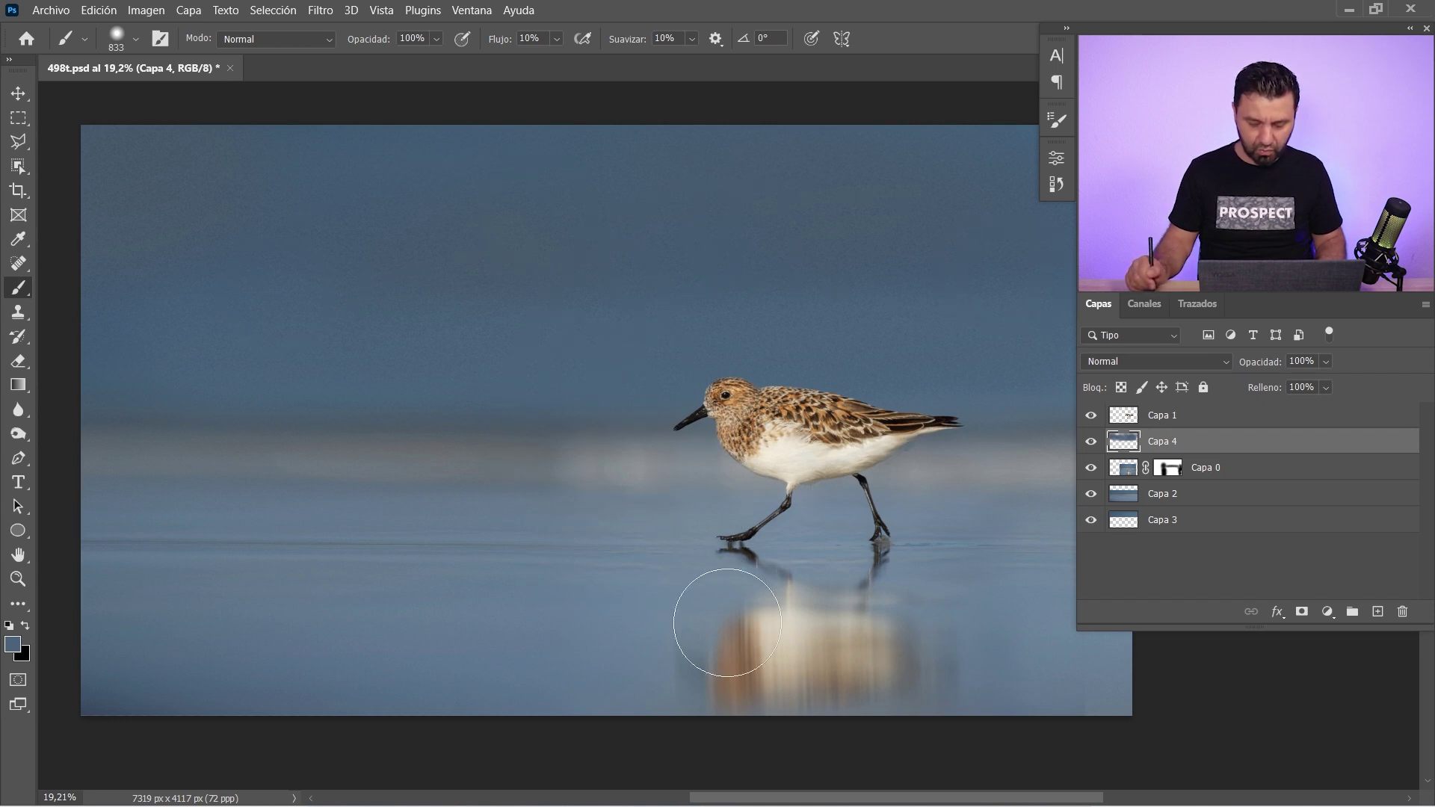
click(811, 591)
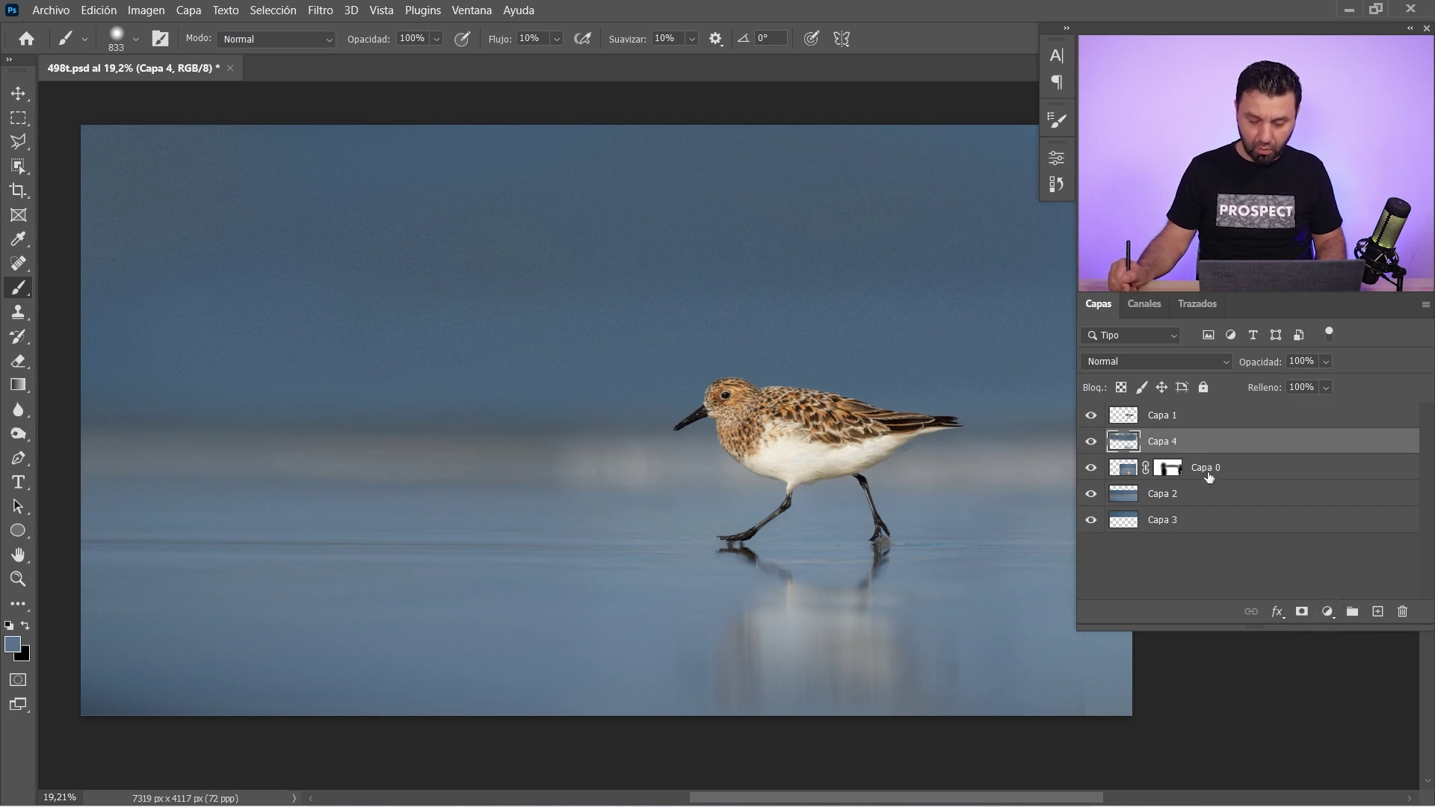
- Add a Levels adjustment layer clipped to Capa 1
click(1207, 420)
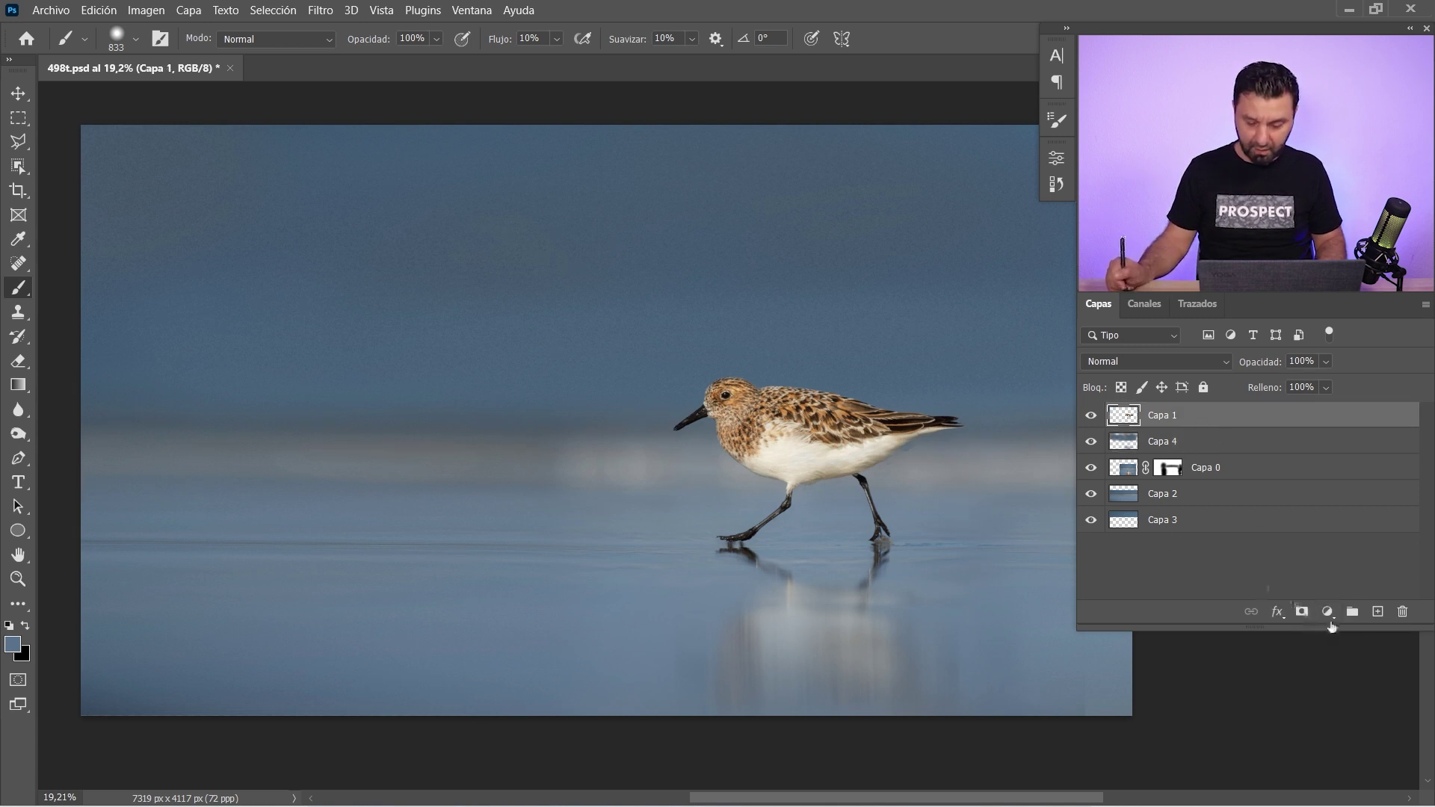
click(1328, 613)
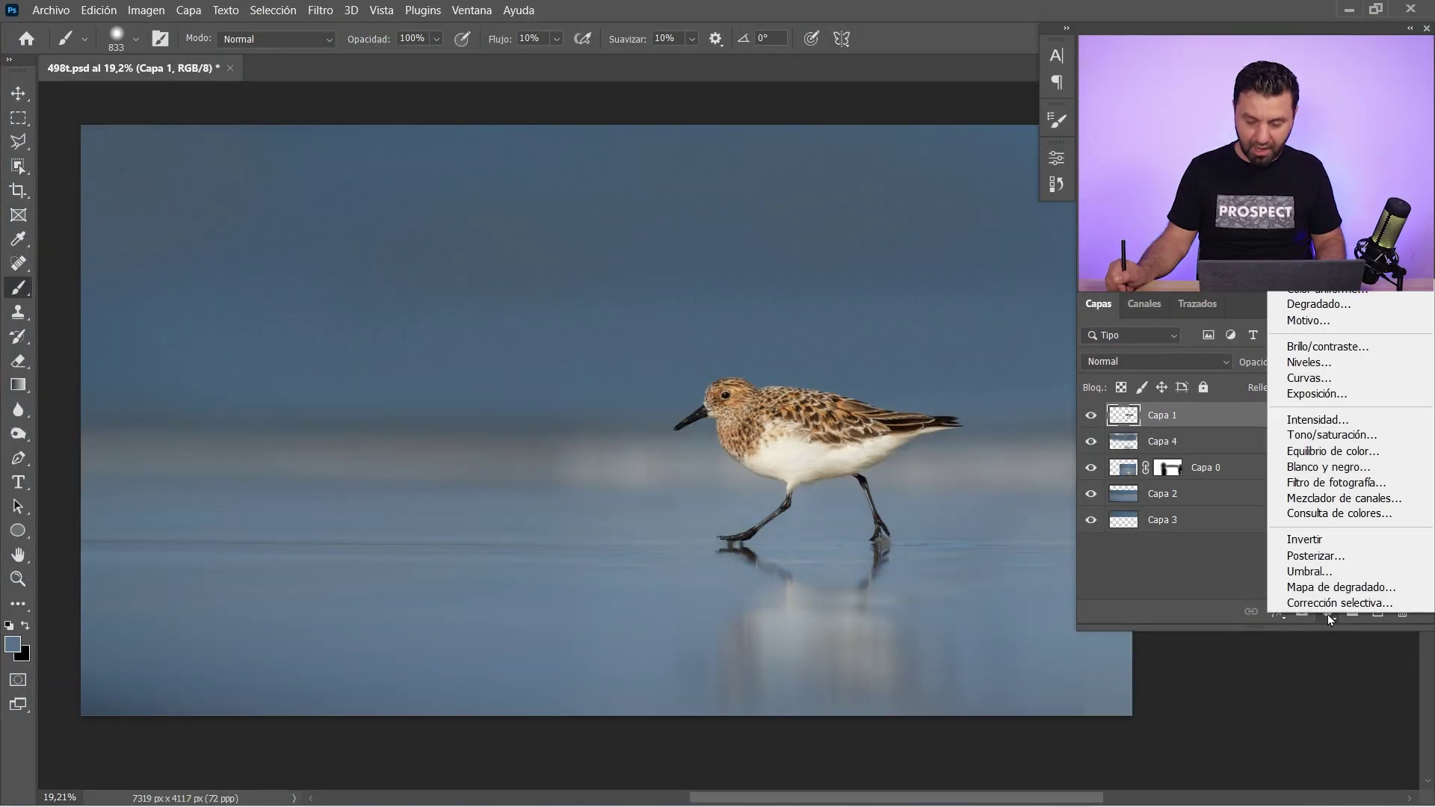
click(1316, 363)
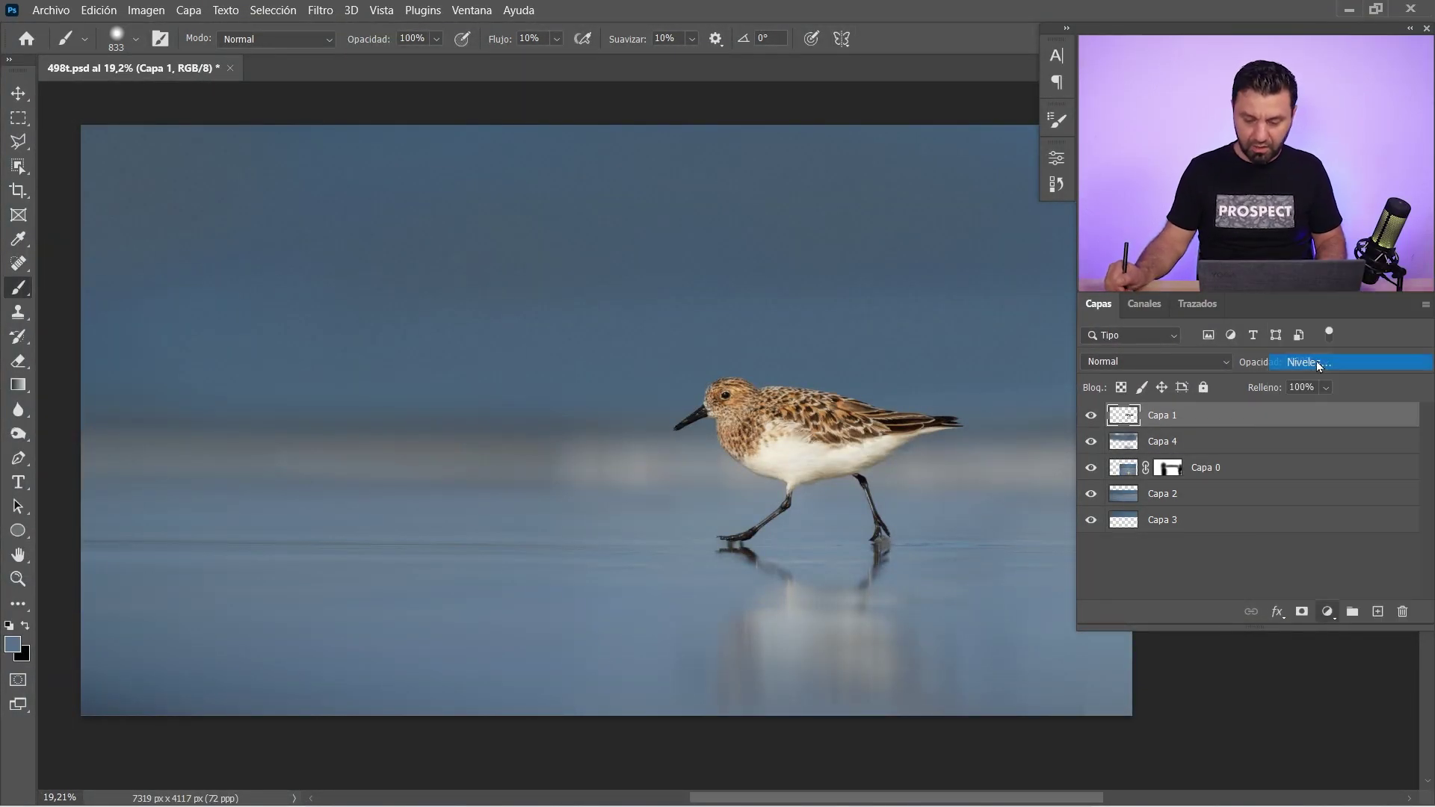
drag(545, 420, 356, 391)
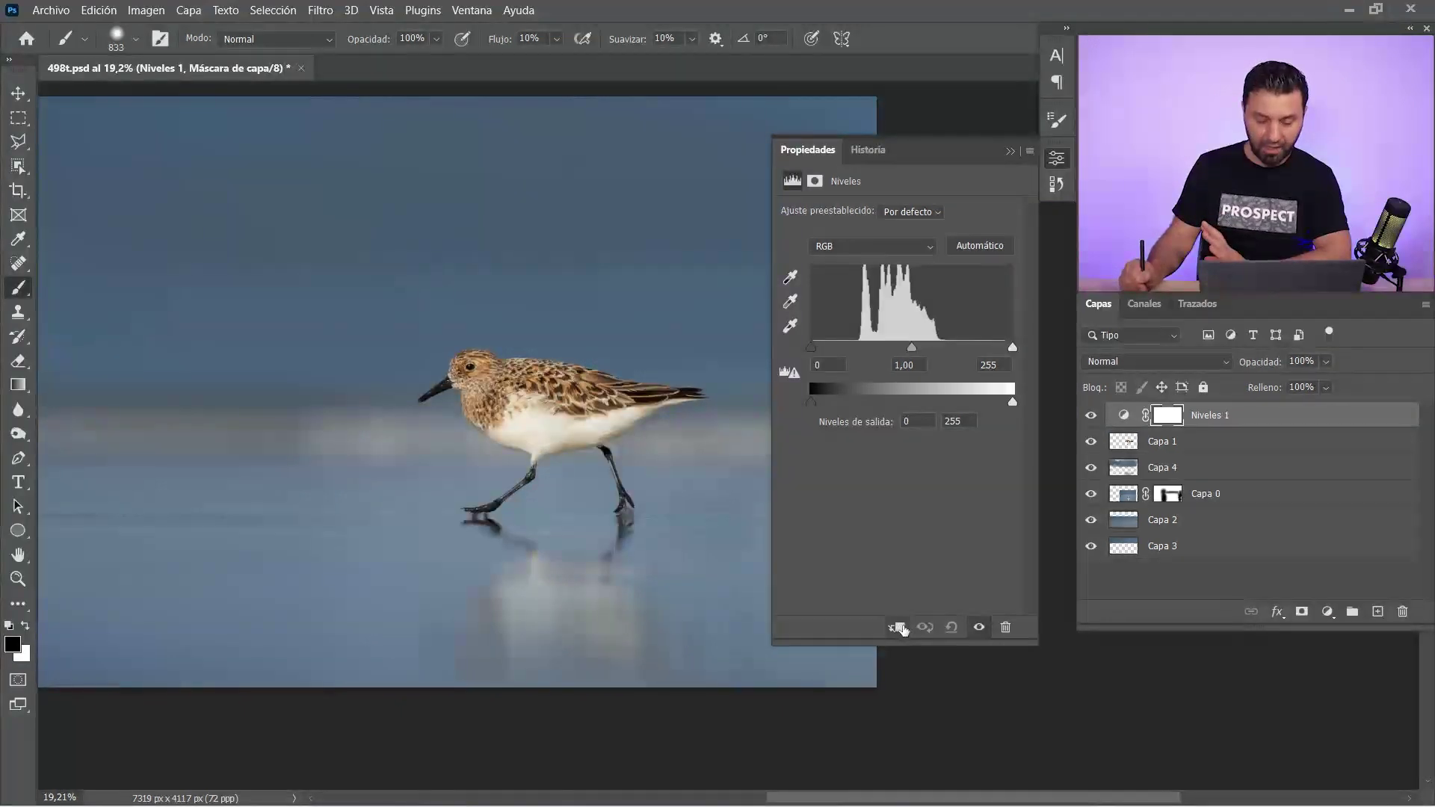
click(900, 628)
- Set the Levels input values to black 22 and white 242, and duplicate the layer below Capa 1
drag(903, 355, 910, 357)
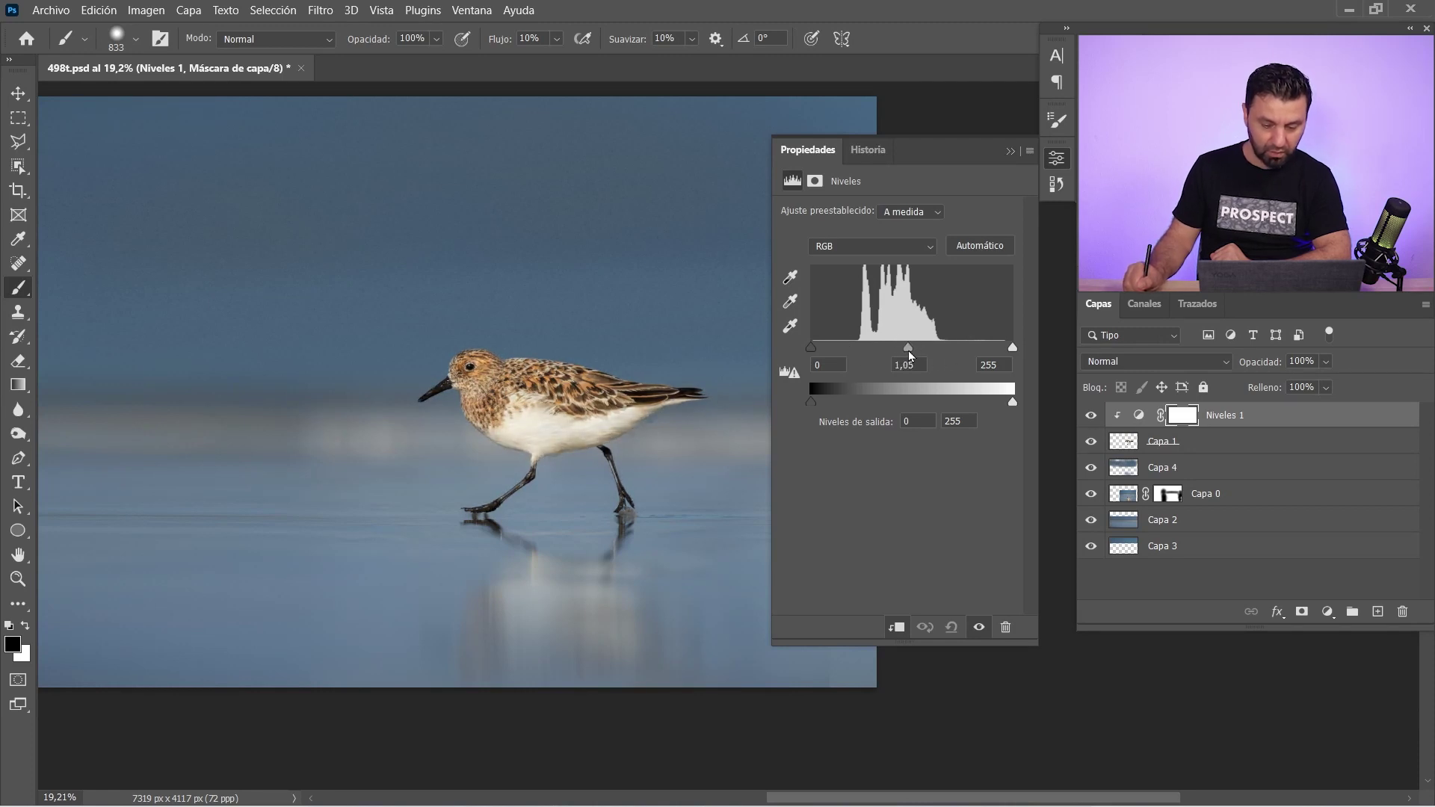
drag(811, 353, 835, 348)
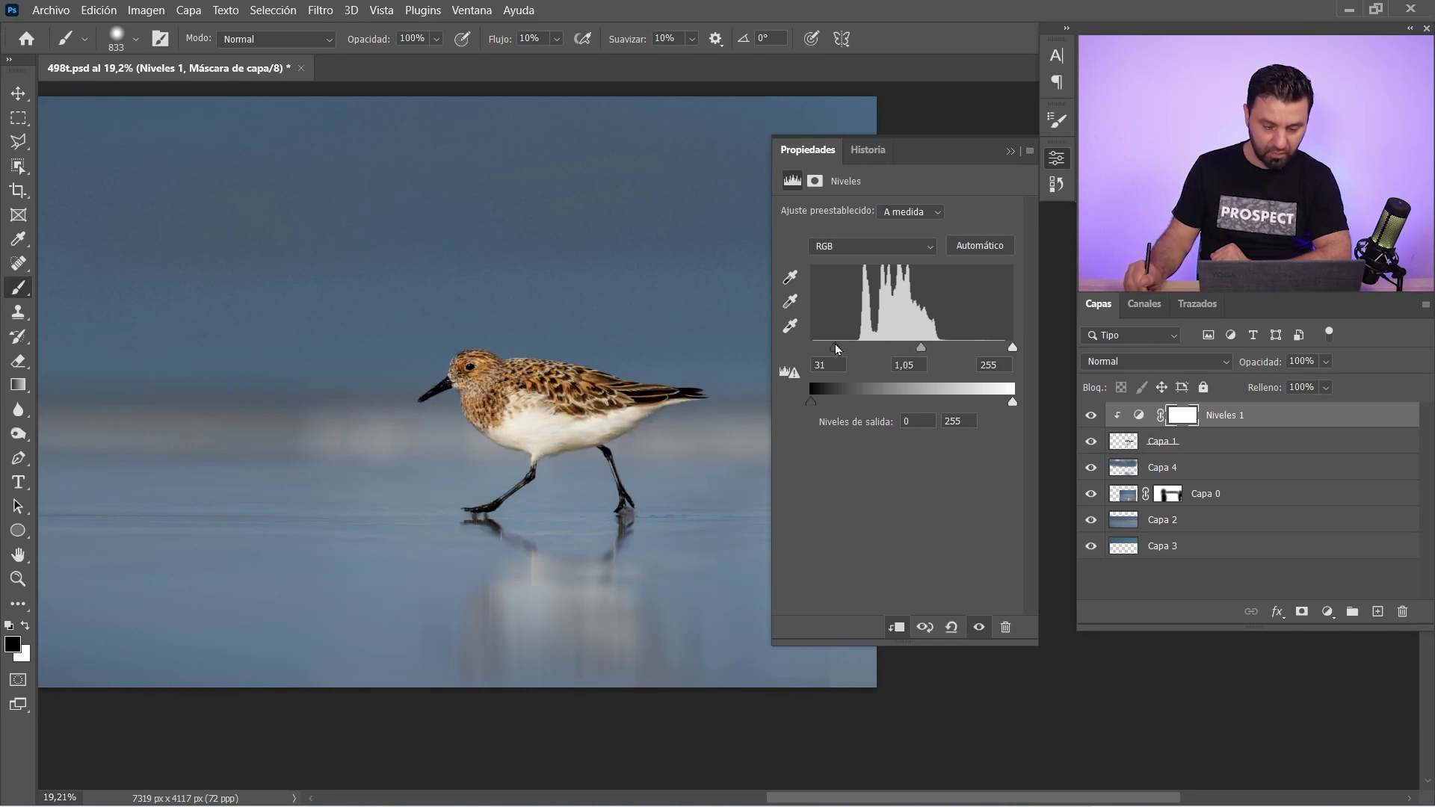
click(951, 629)
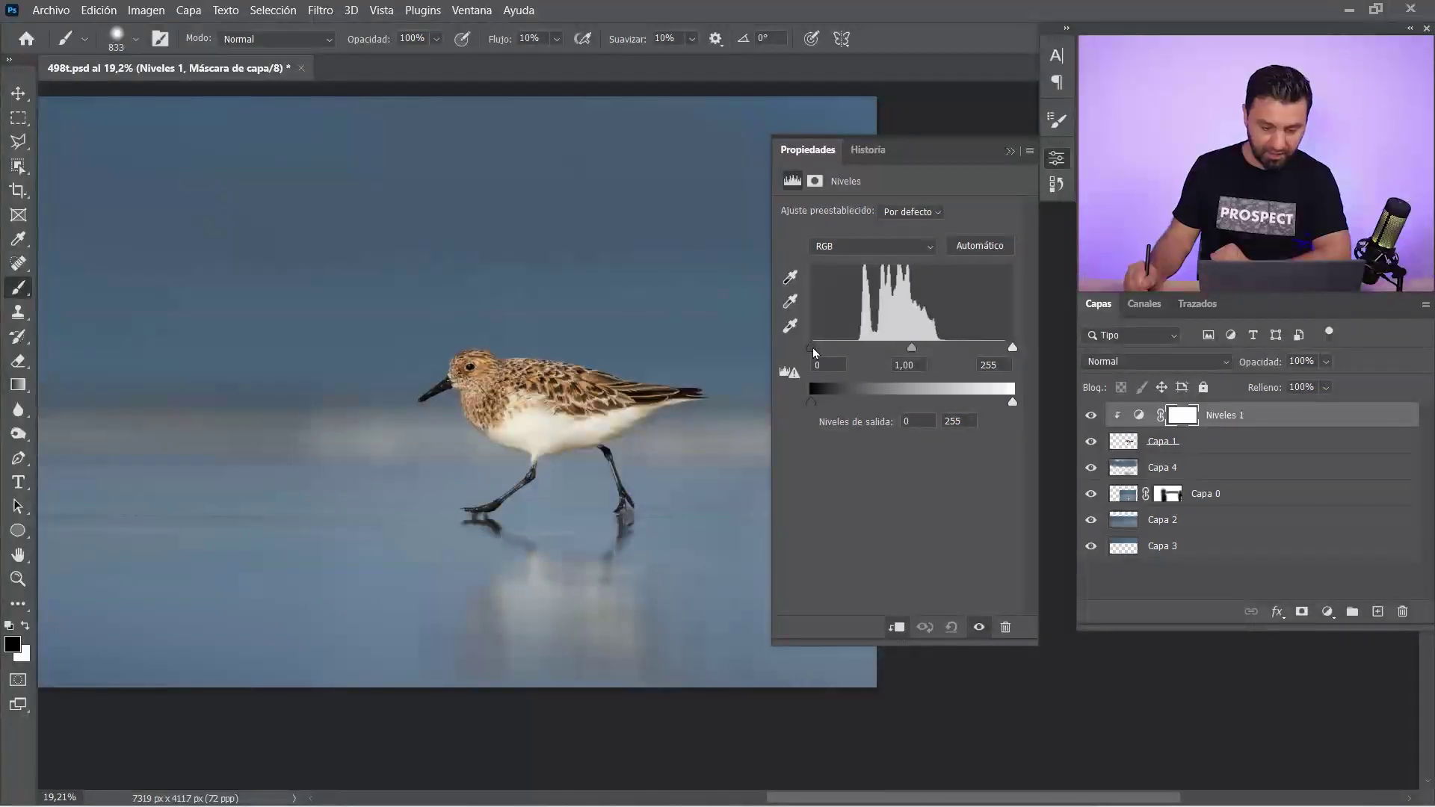
drag(813, 350, 835, 348)
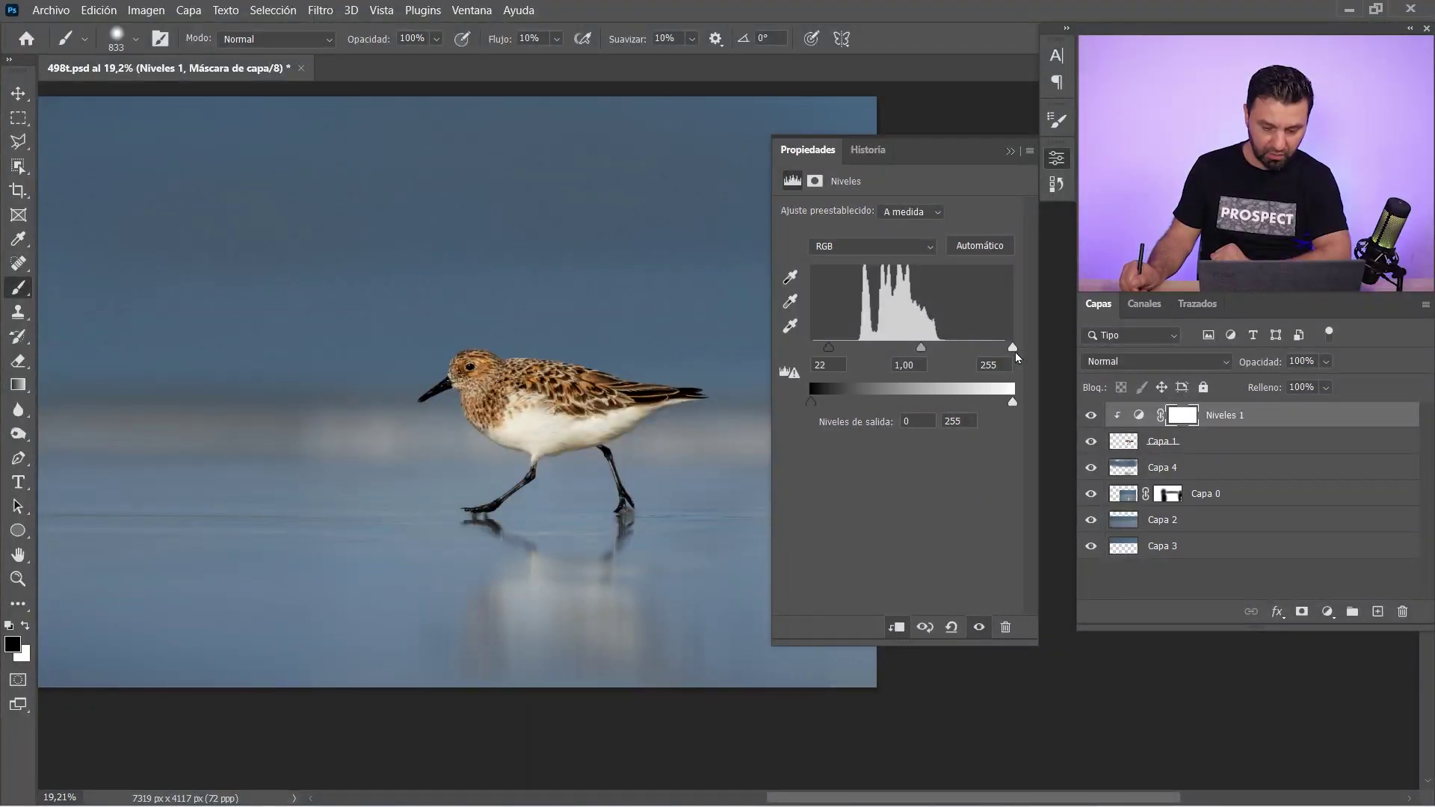
drag(1000, 352, 1002, 349)
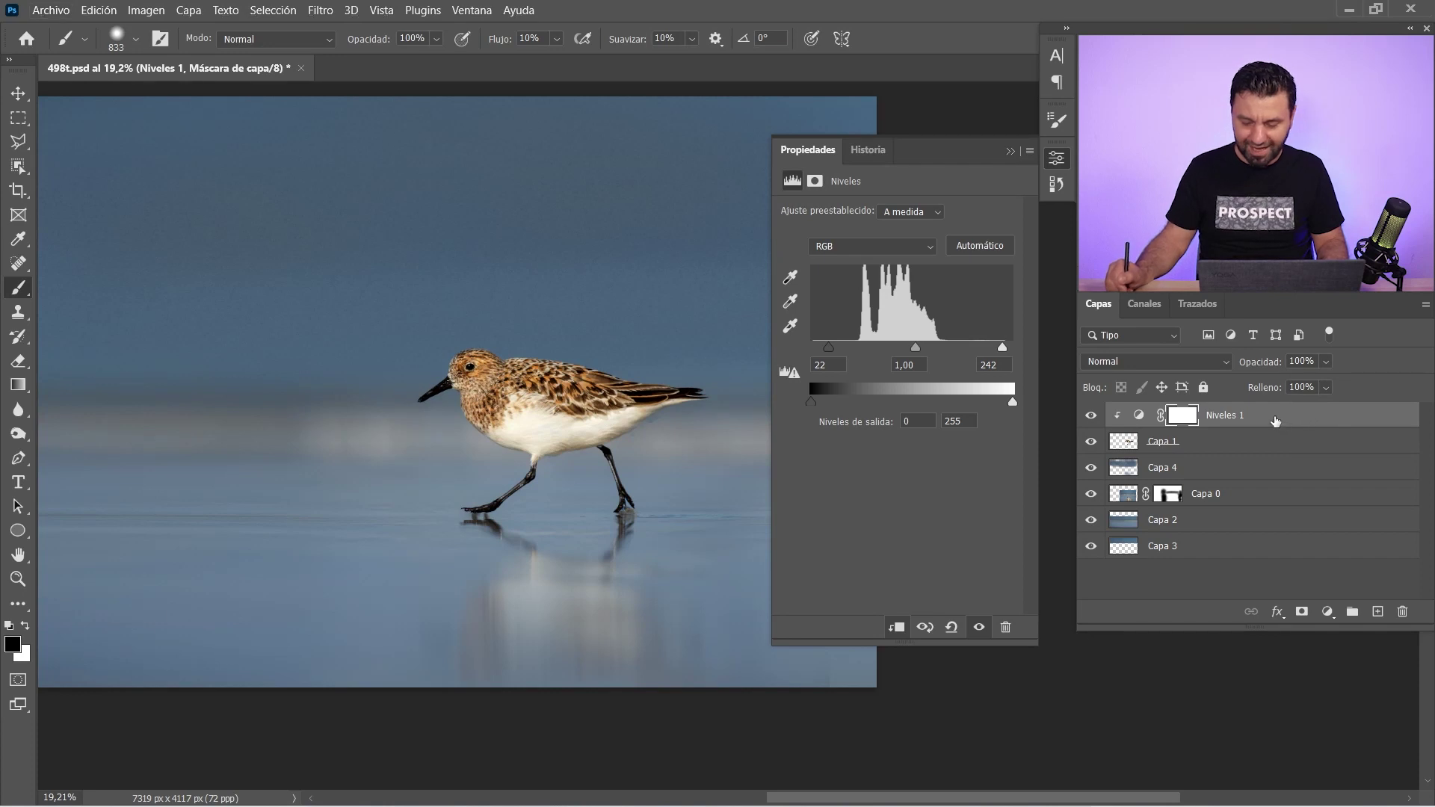
drag(1273, 424, 1267, 453)
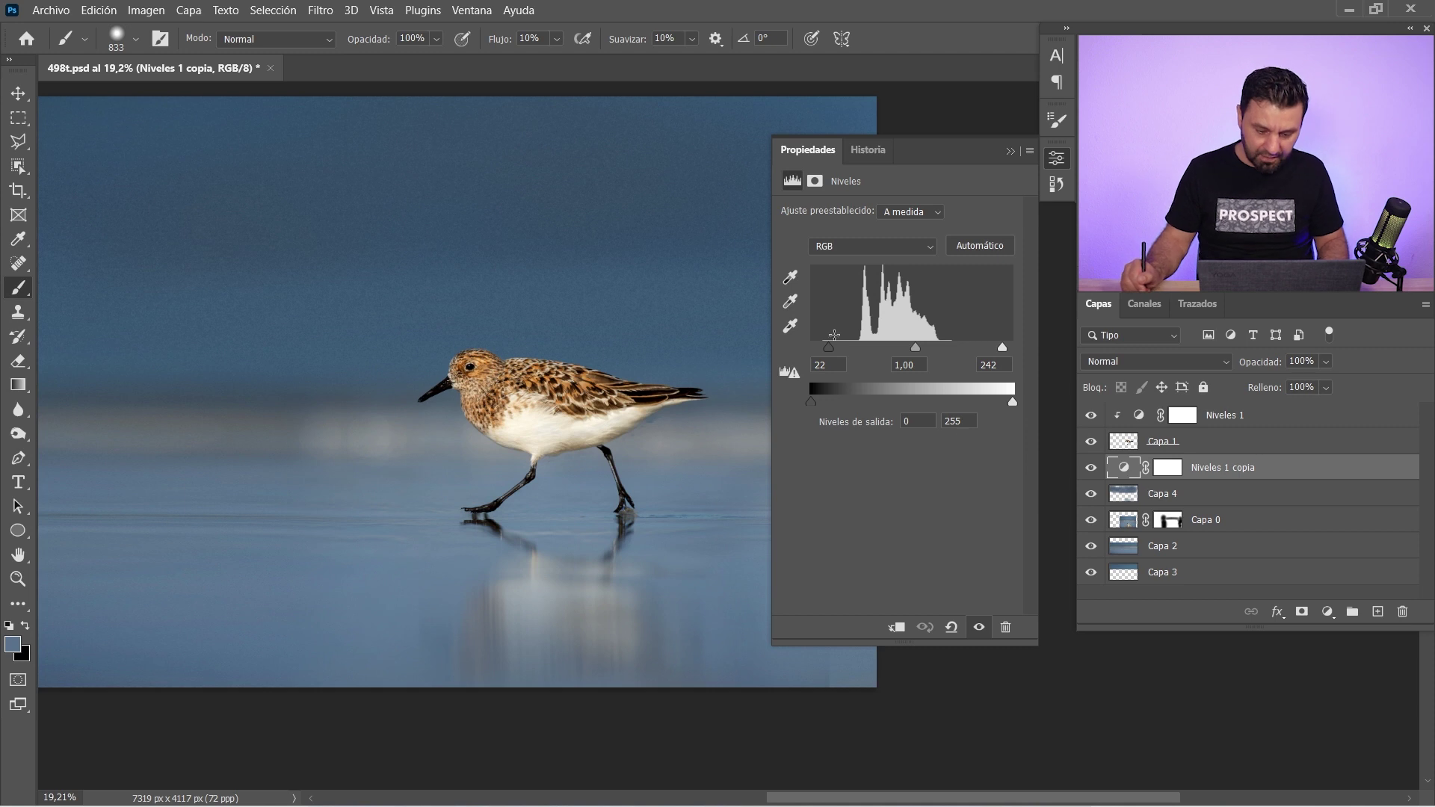
- Reset Niveles 1 copia and set its input levels to black 26 and white 209
click(951, 629)
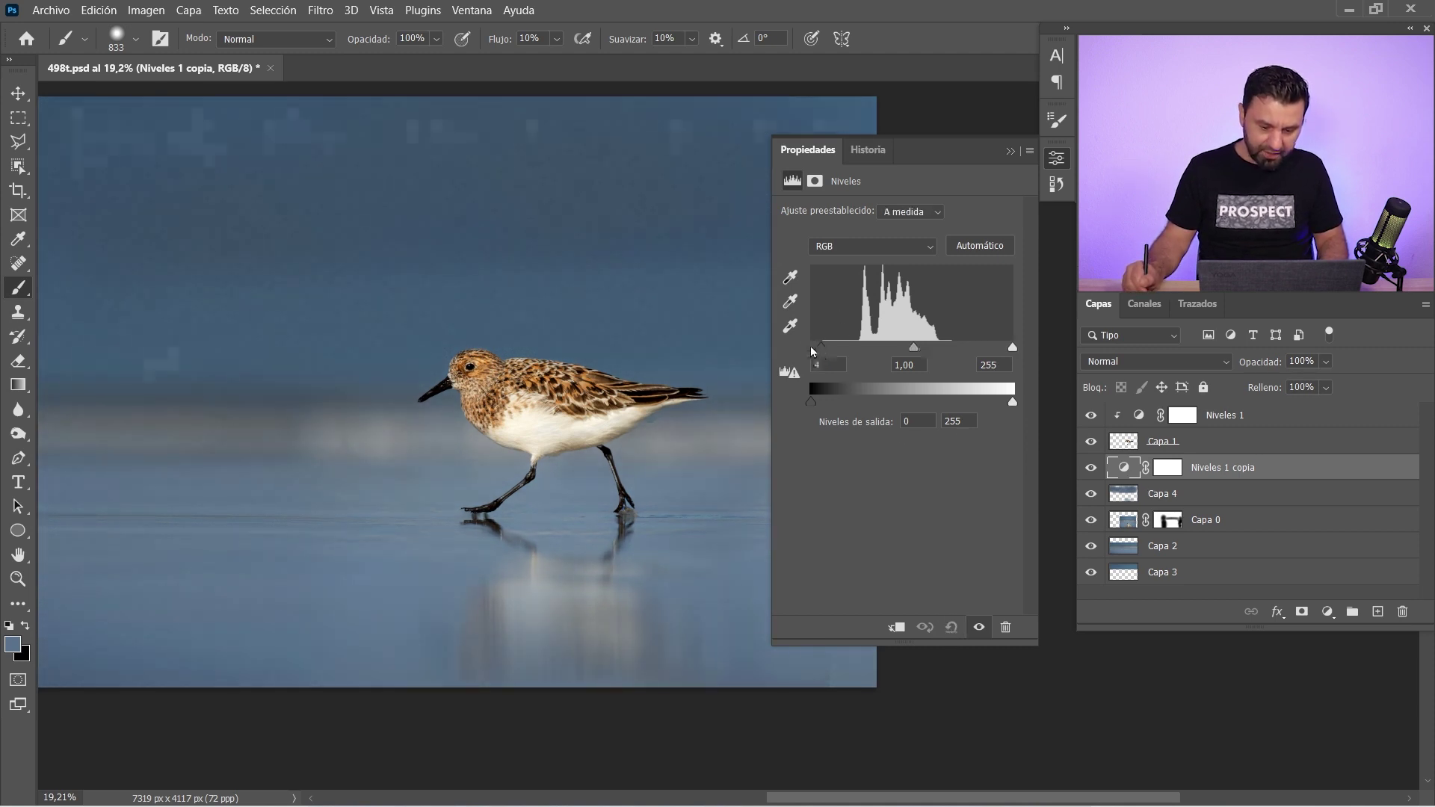
drag(1008, 350, 996, 348)
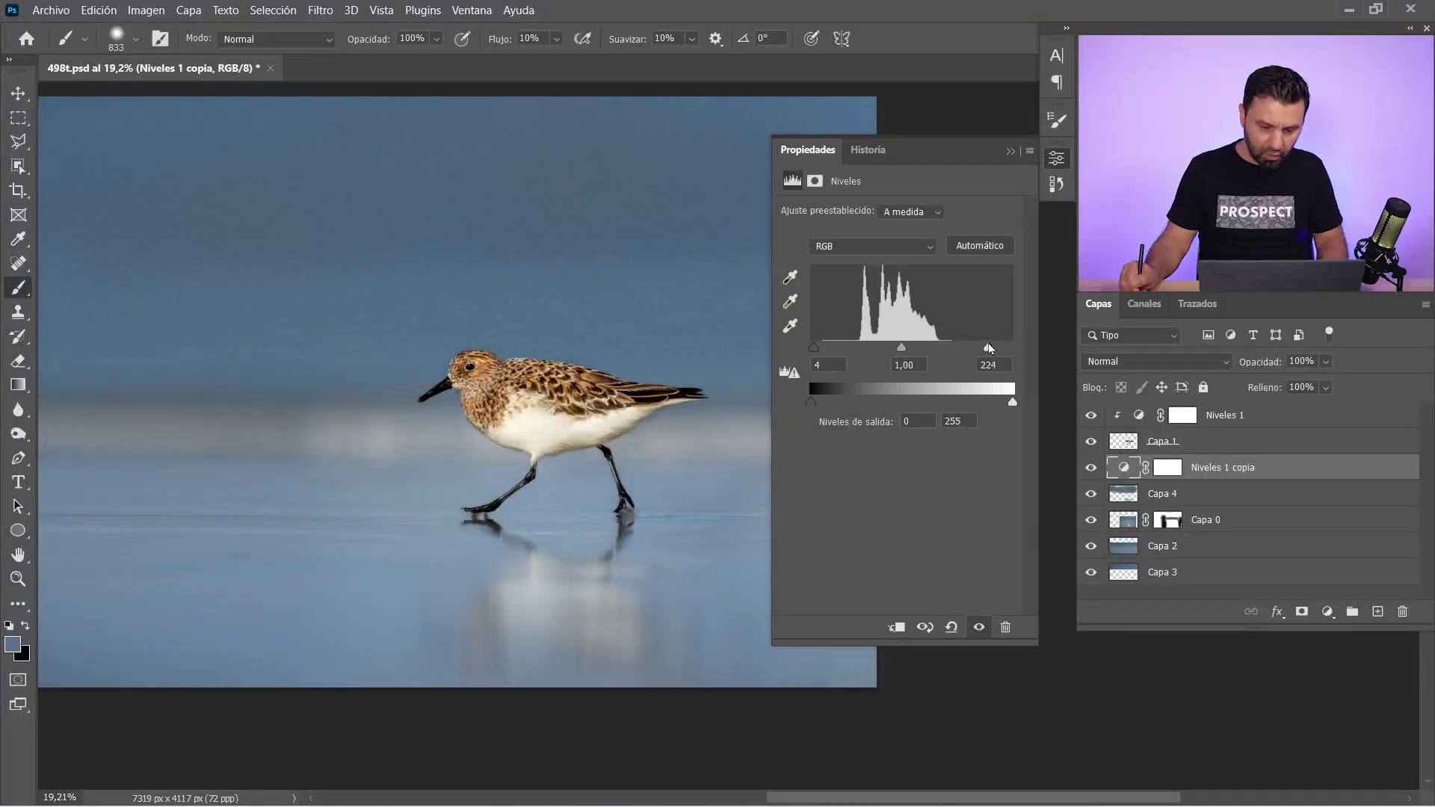
drag(820, 349, 832, 349)
drag(985, 348, 979, 347)
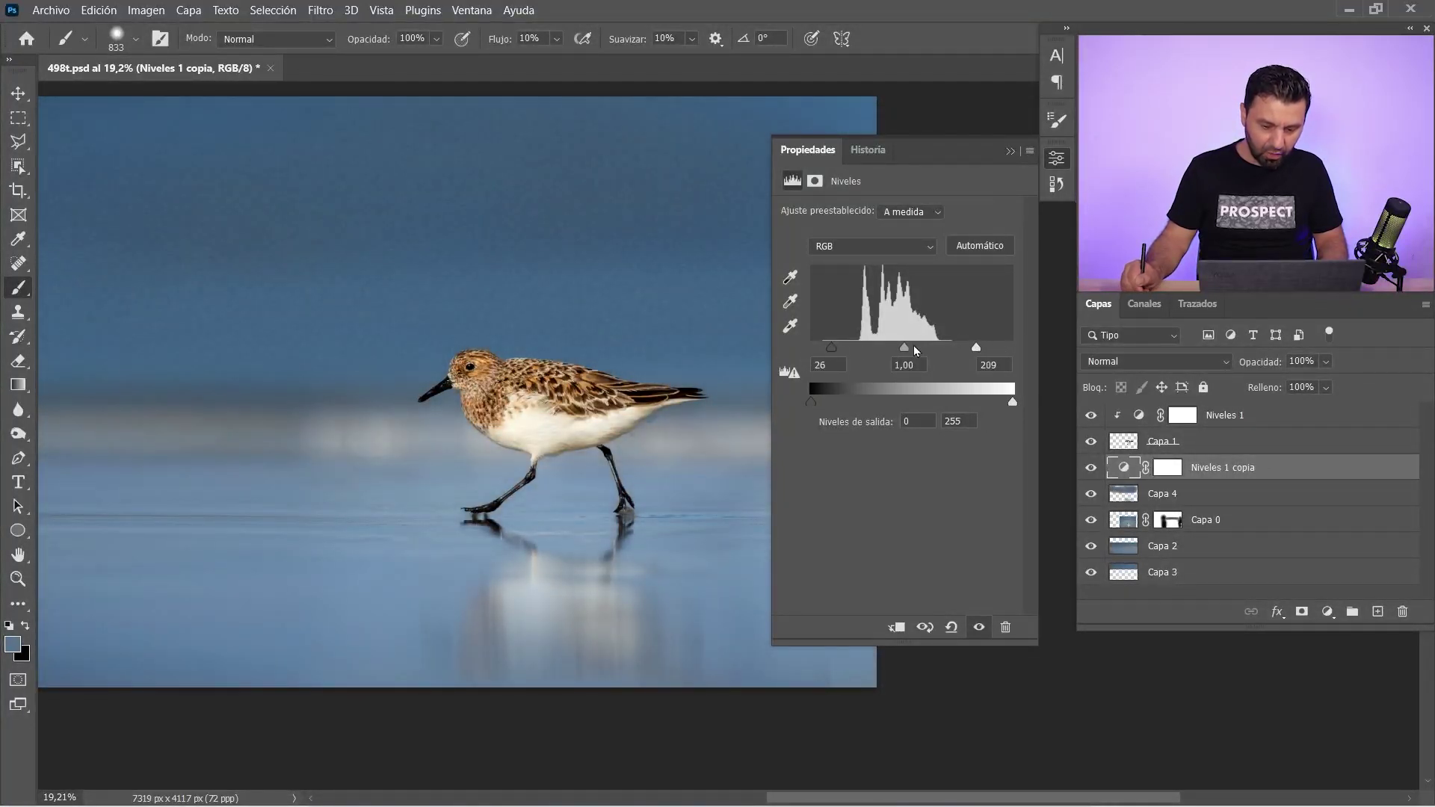
scroll(884, 354, down, 3)
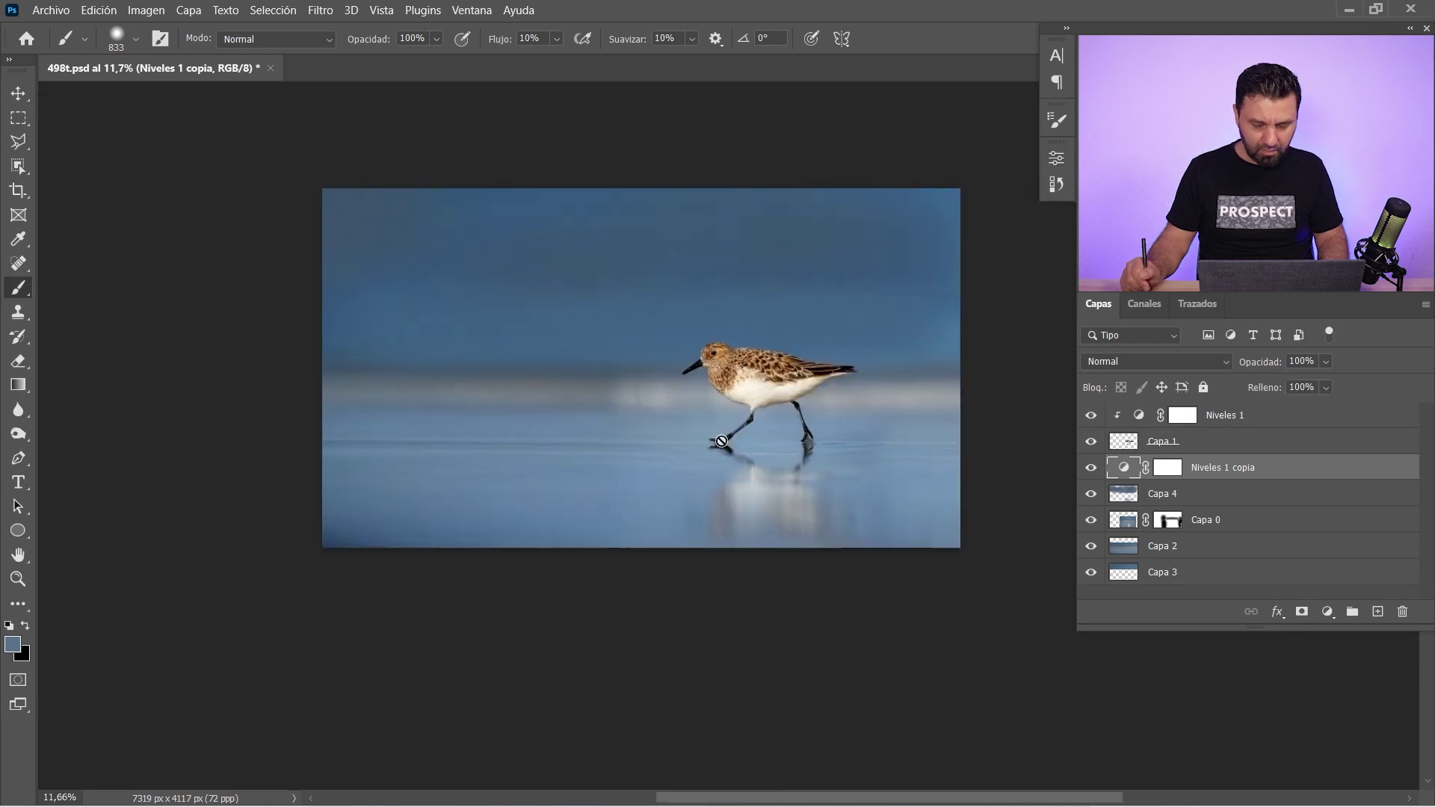
click(1090, 468)
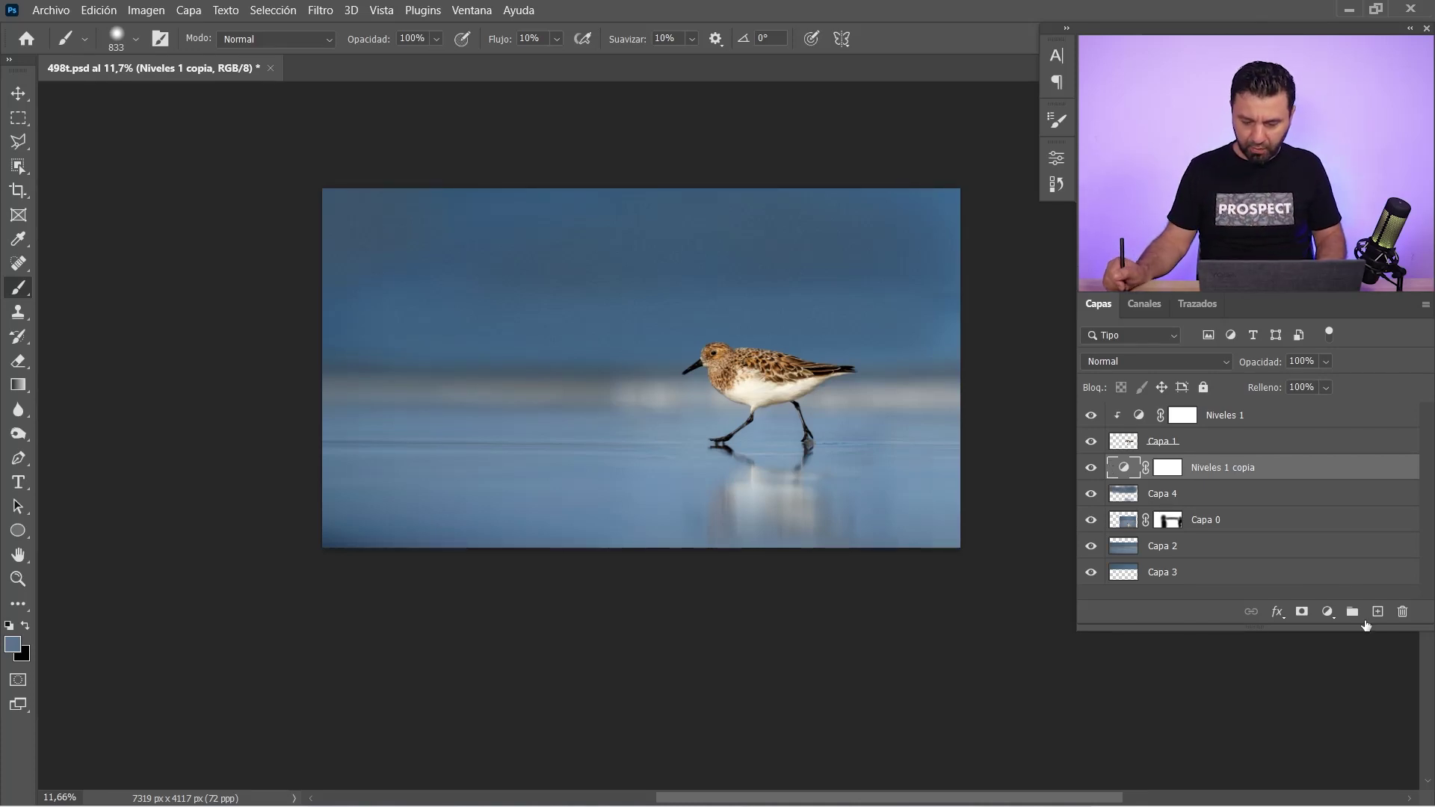
- Add a black (000000) Color uniforme fill layer, Relleno de color 1, and select its mask
click(1327, 619)
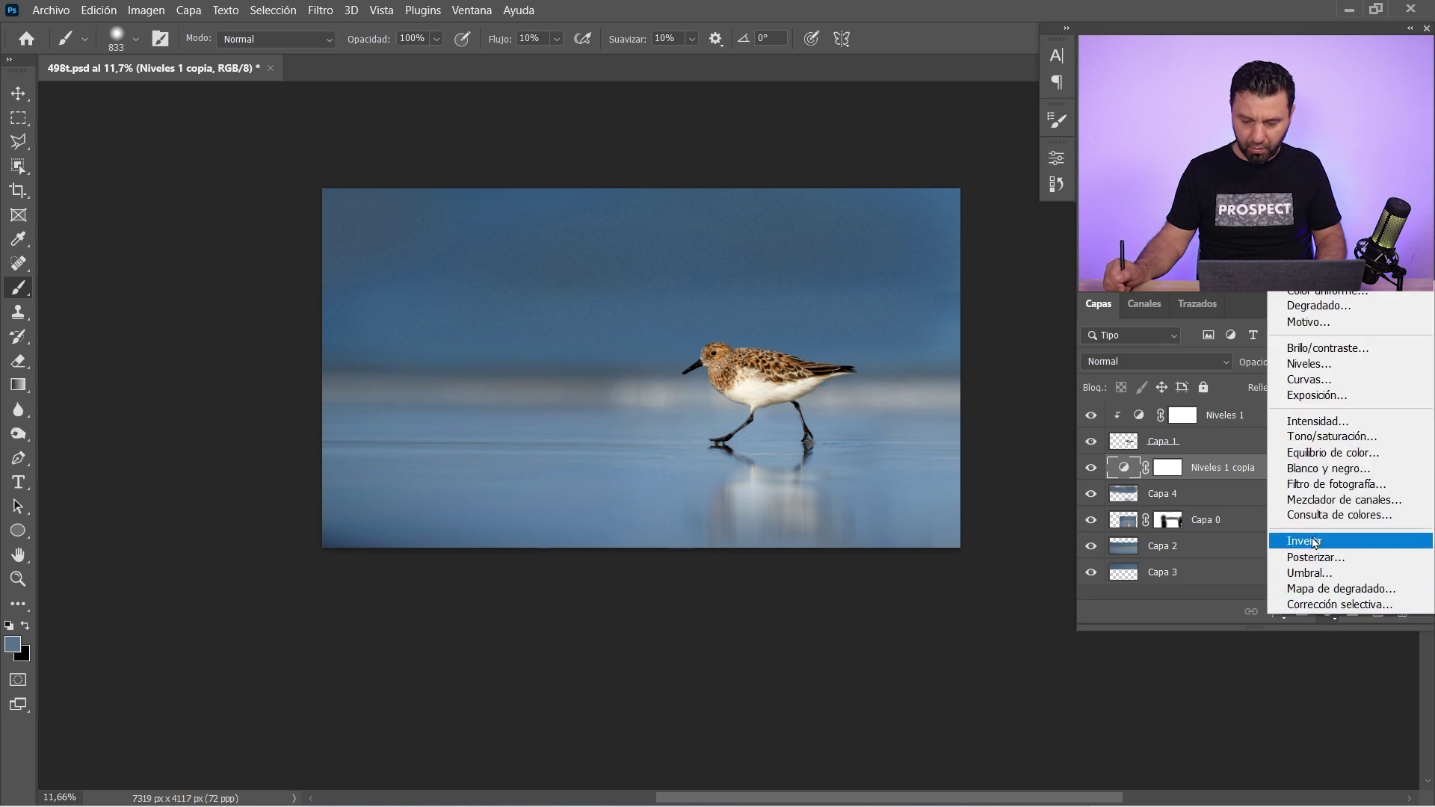
click(1319, 294)
drag(999, 442, 791, 638)
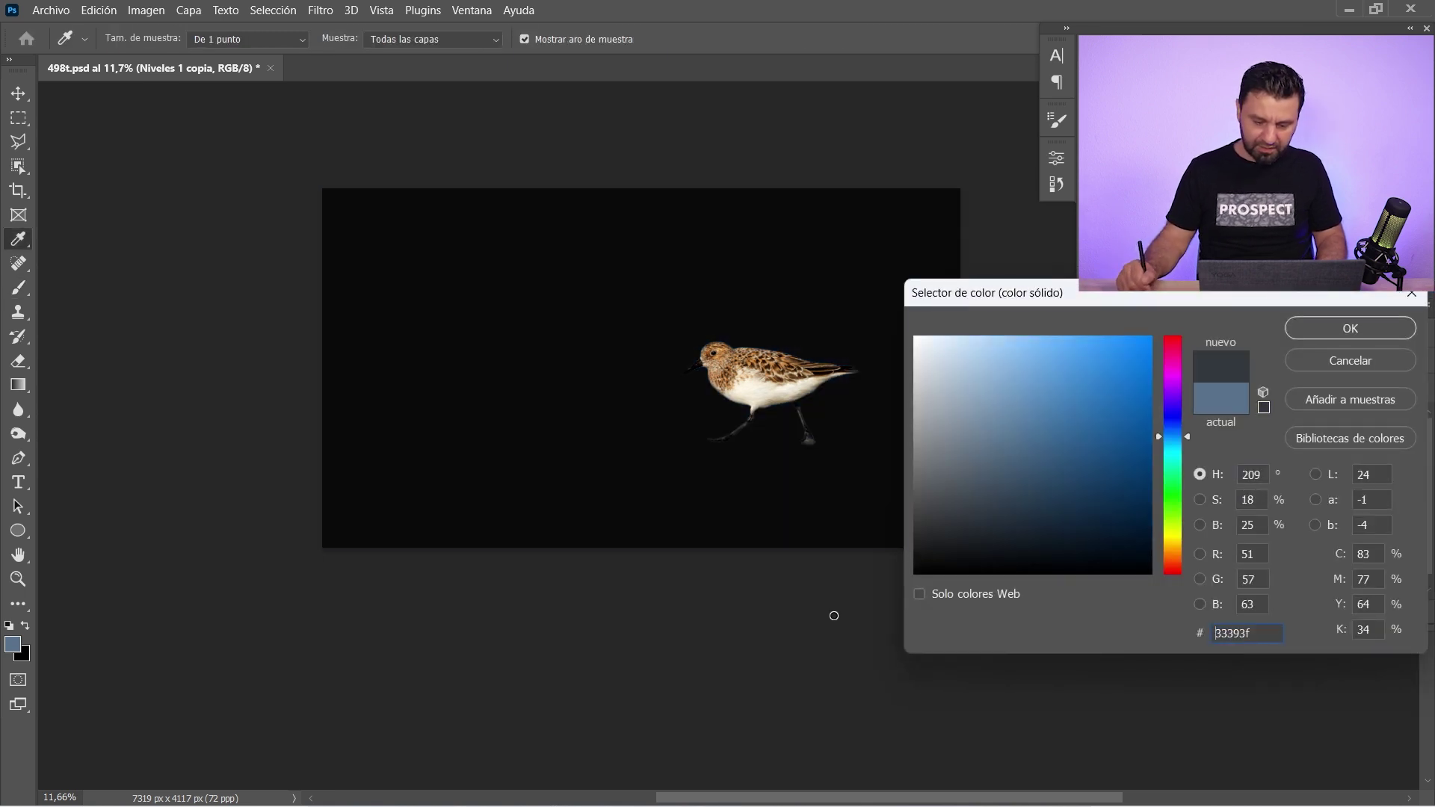
click(1357, 328)
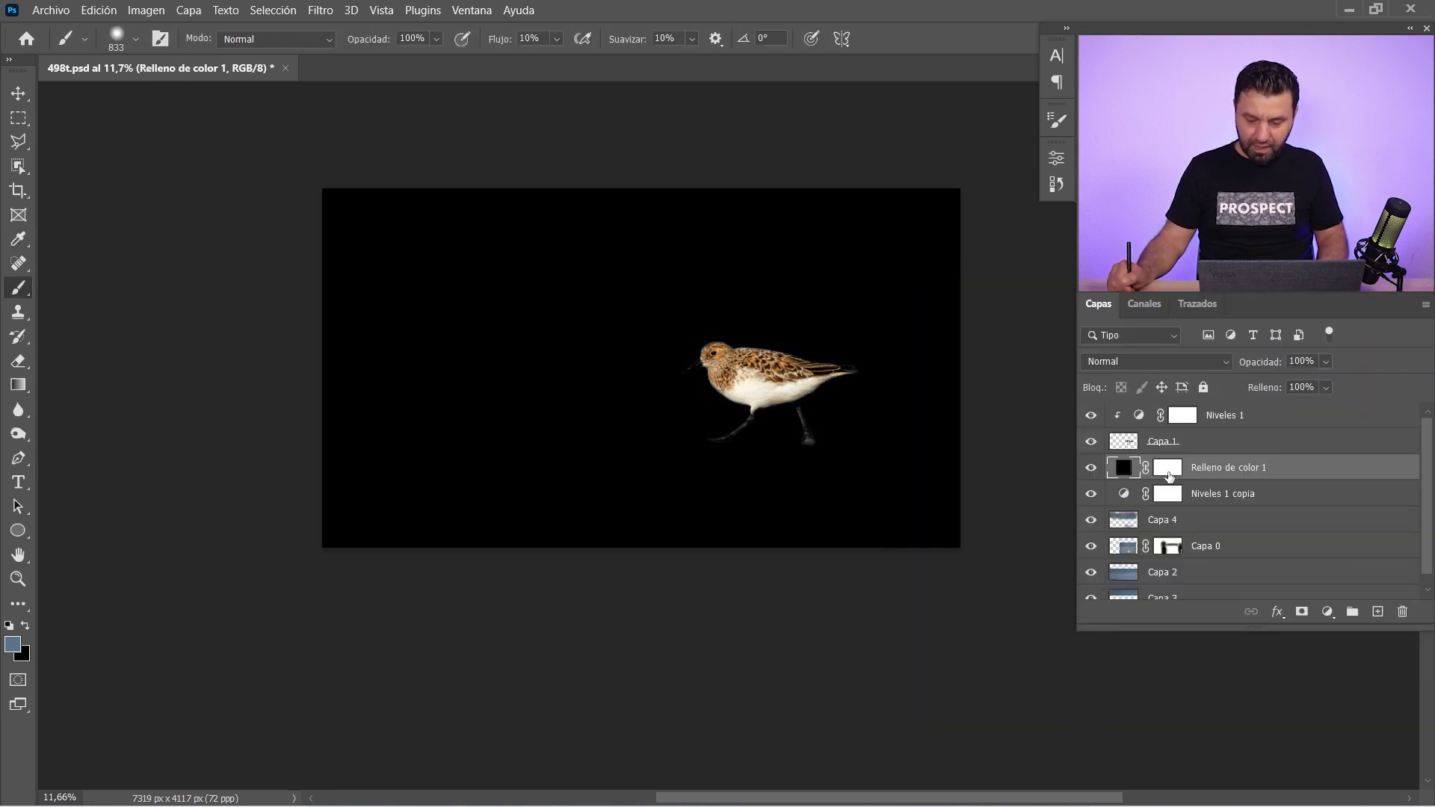
click(1170, 472)
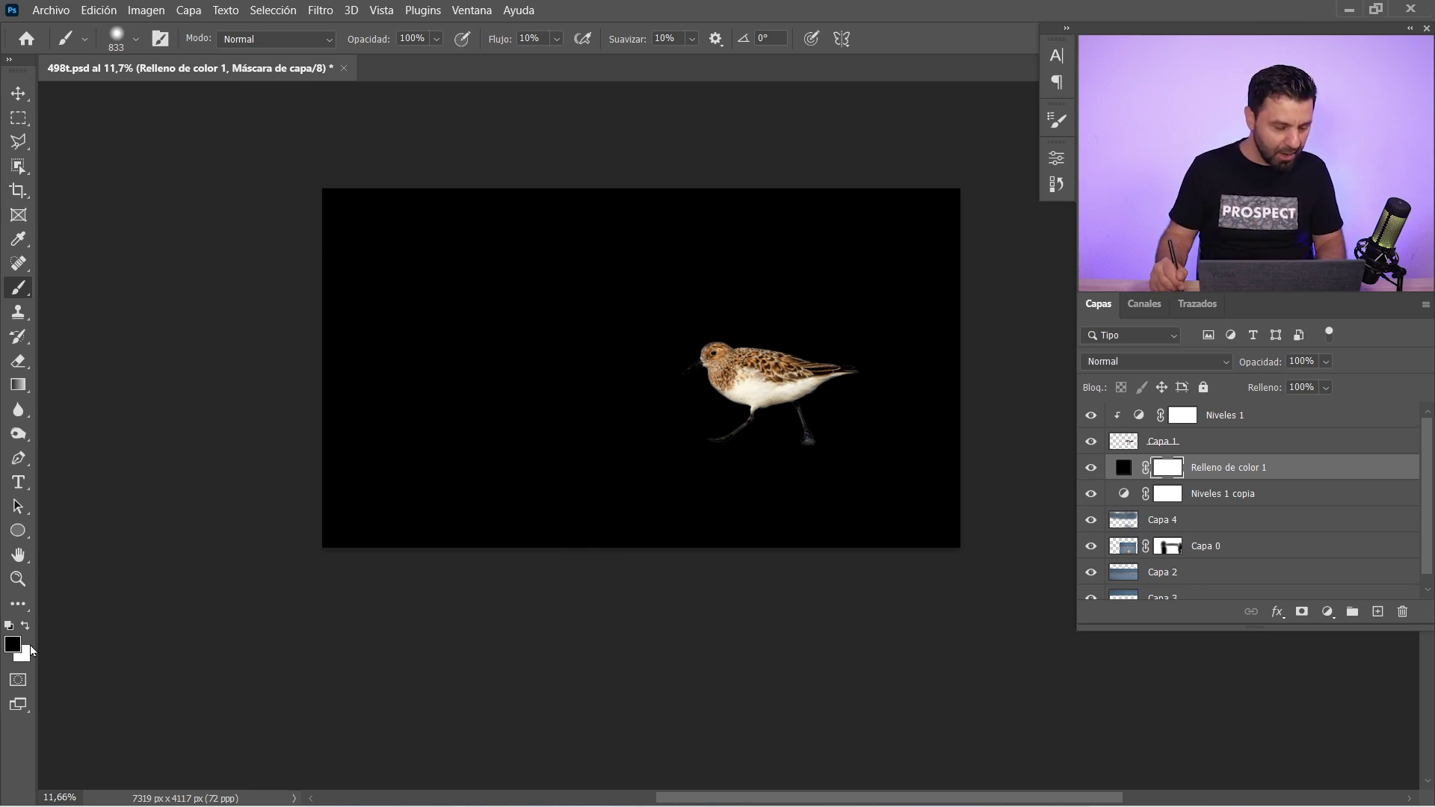
- Paint away the fill mask's centre in black with a flattened, rotated 4687 px brush
right_click(665, 382)
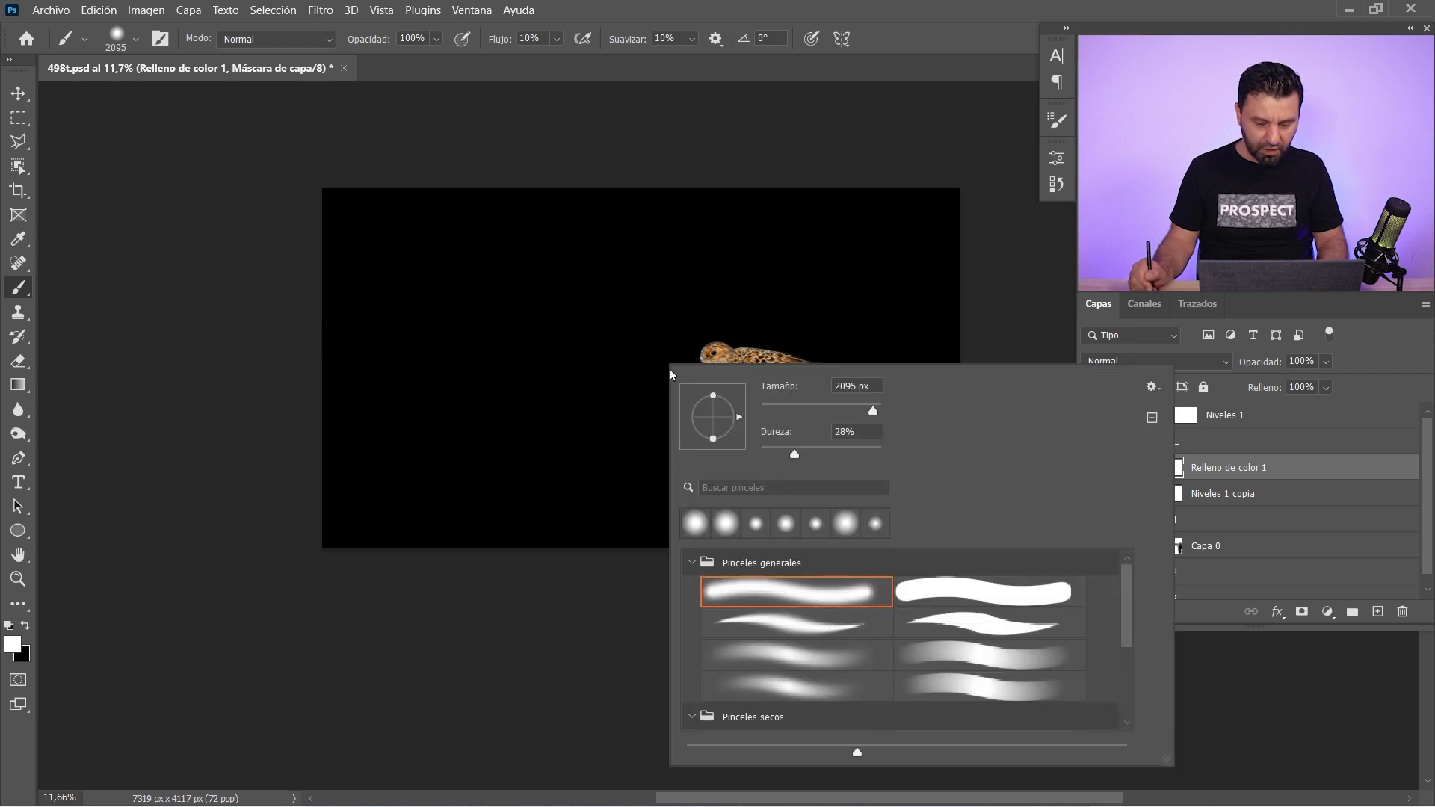
drag(714, 440, 725, 432)
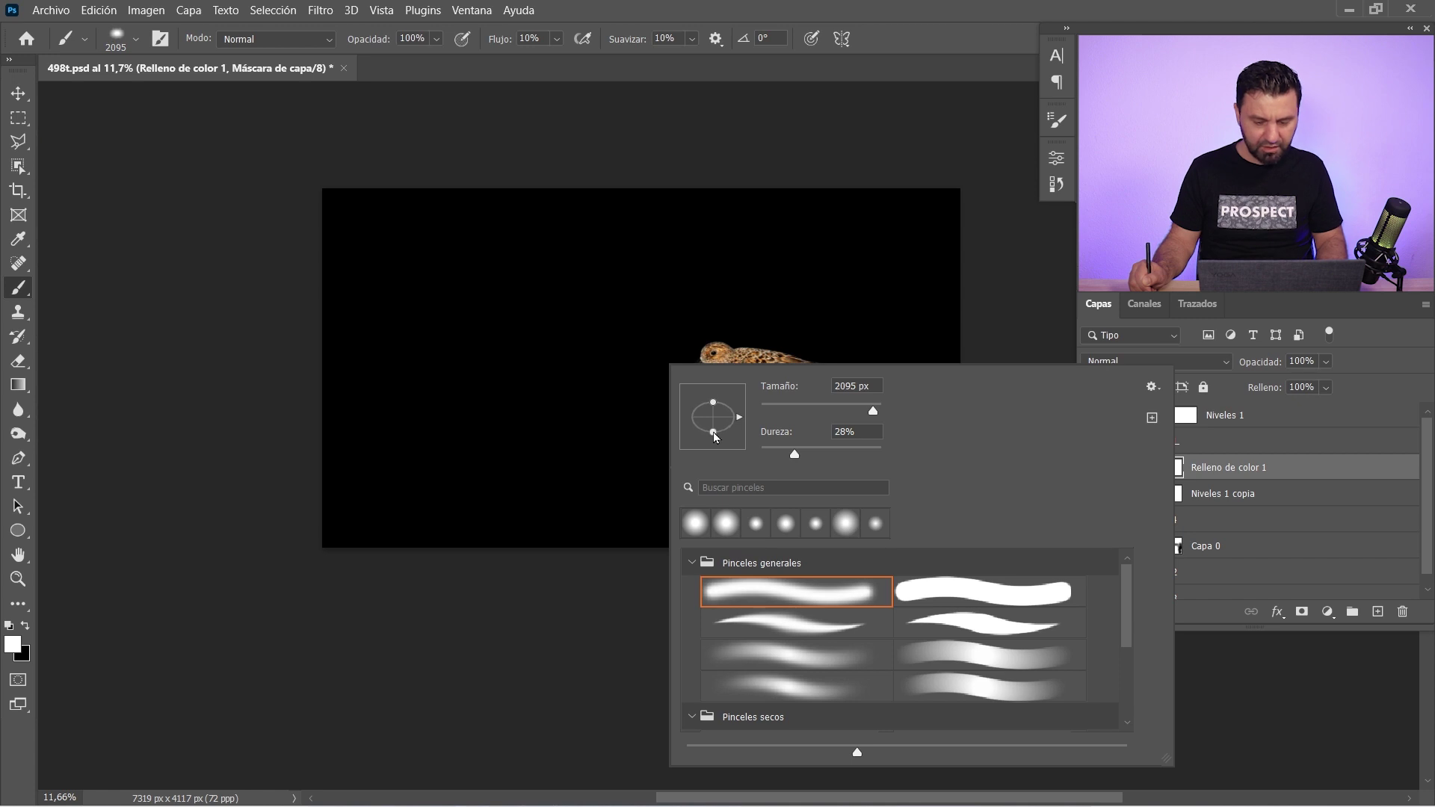
mouse_move(497, 337)
mouse_down()
mouse_move(663, 384)
mouse_move(547, 366)
mouse_move(416, 378)
mouse_move(685, 369)
mouse_move(631, 263)
mouse_move(677, 297)
mouse_move(766, 423)
mouse_move(840, 417)
mouse_move(775, 459)
mouse_move(562, 343)
mouse_move(468, 471)
mouse_up()
key(x)
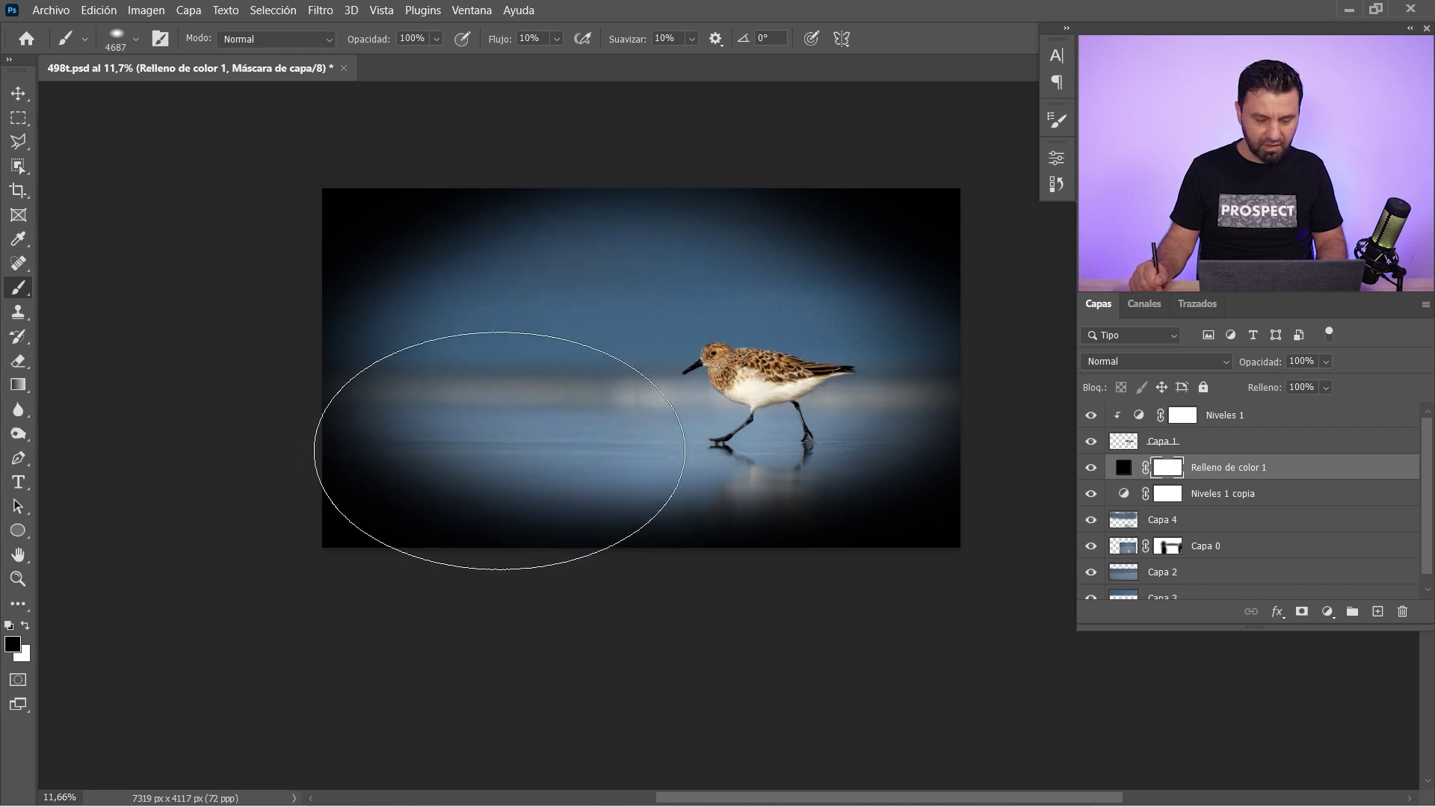
mouse_move(757, 293)
mouse_down()
mouse_move(829, 317)
mouse_move(753, 435)
mouse_move(830, 428)
mouse_move(561, 609)
mouse_move(640, 449)
mouse_move(545, 321)
mouse_move(490, 445)
mouse_up()
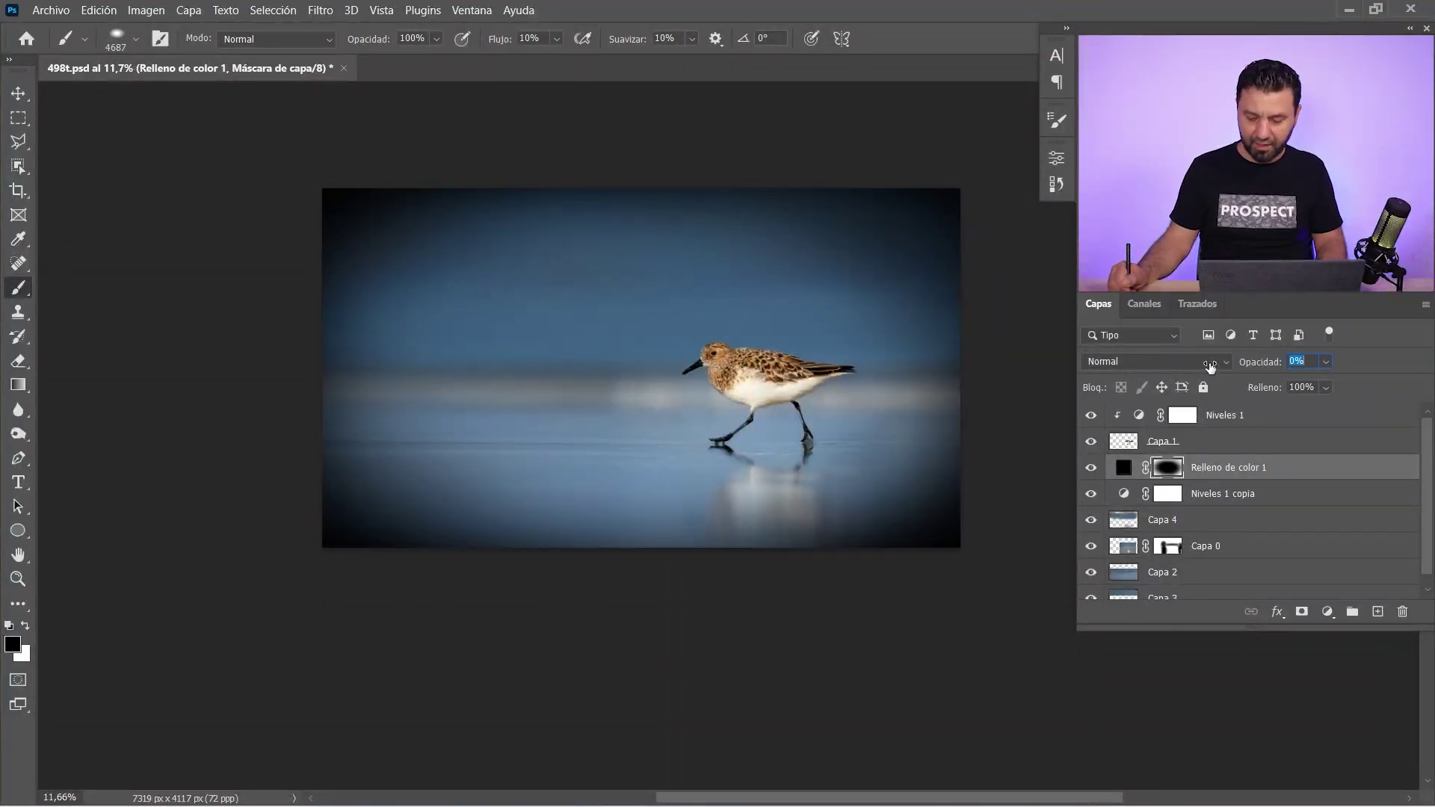
- Set Relleno de color 1's opacity to 0%, then scrub it up to a faint level around 16%
key(Return)
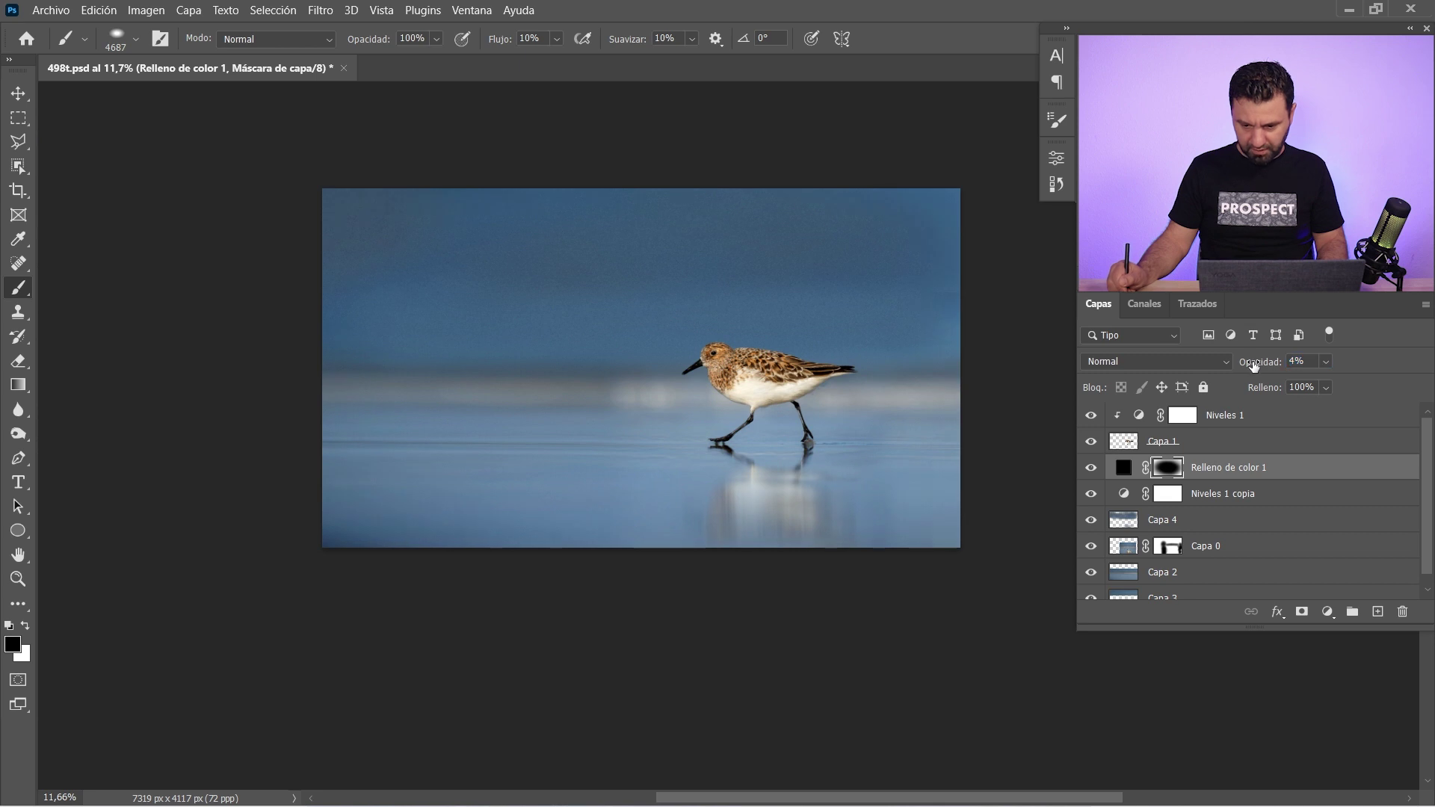
drag(1260, 366, 1255, 369)
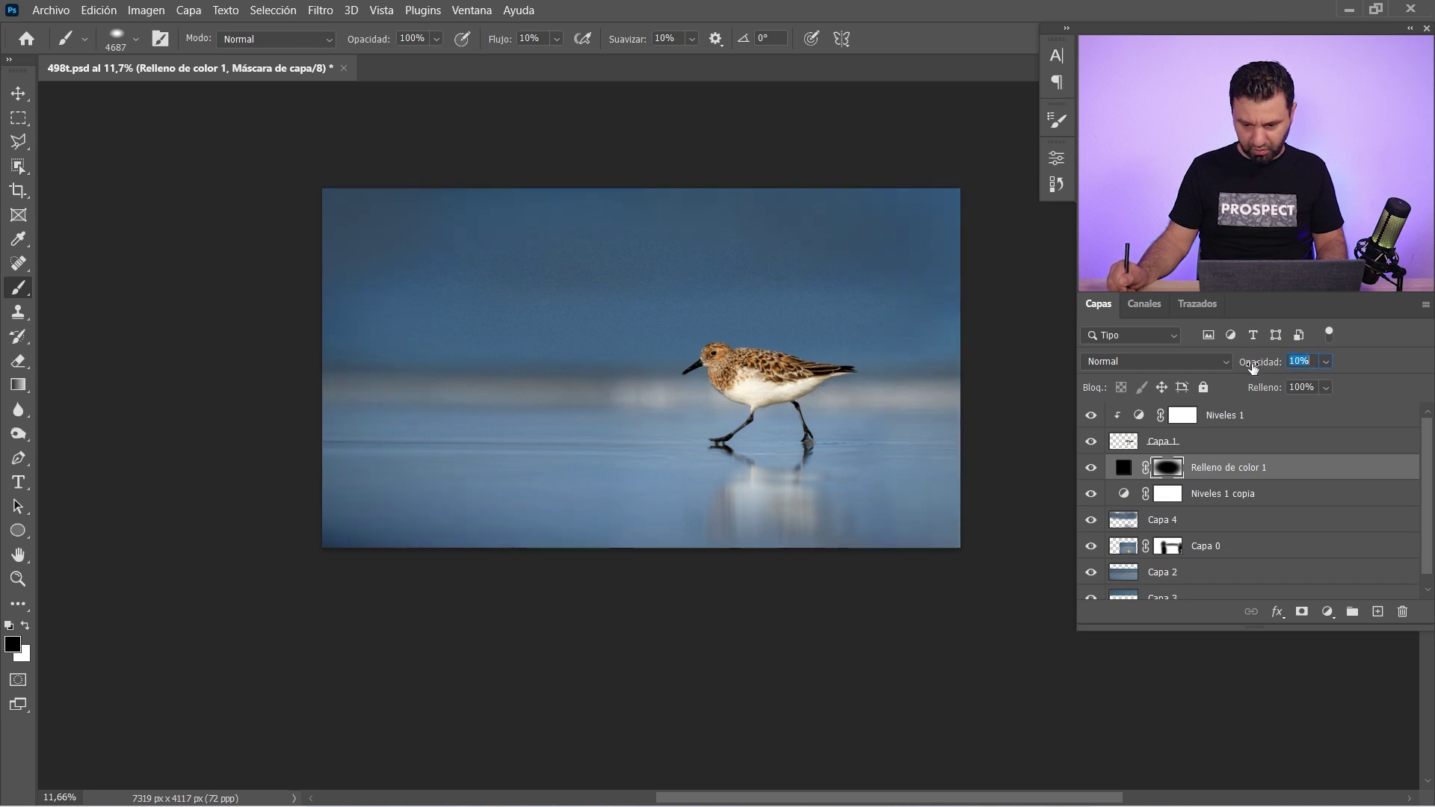